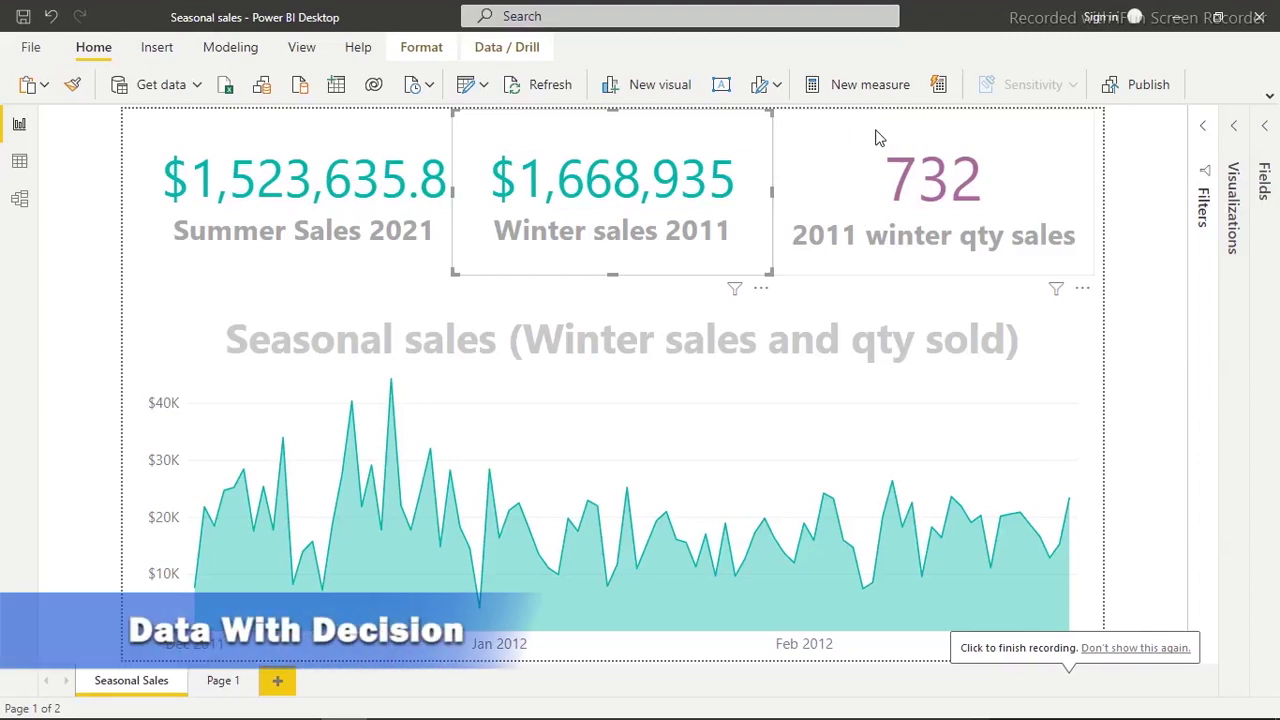
Step: Examine the sales and quantity cards and the daily values on the seasonal sales area chart
left_click(950, 185)
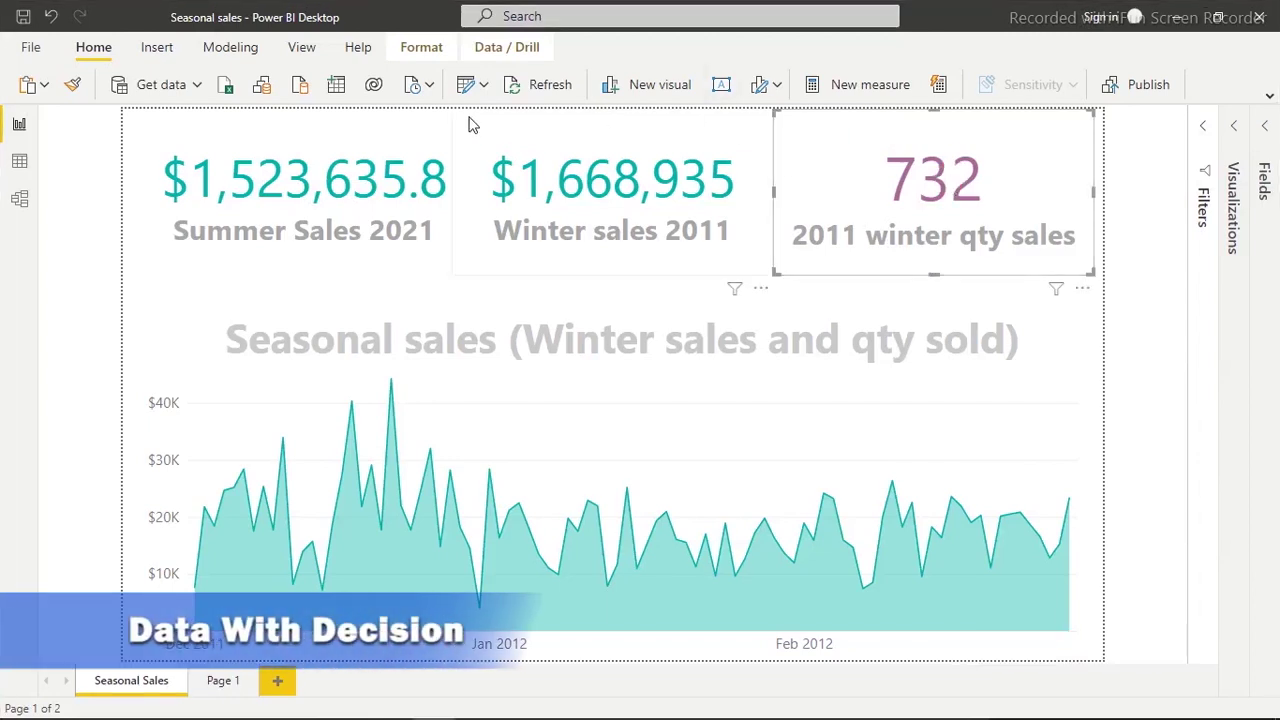
left_click(389, 152)
left_click(607, 192)
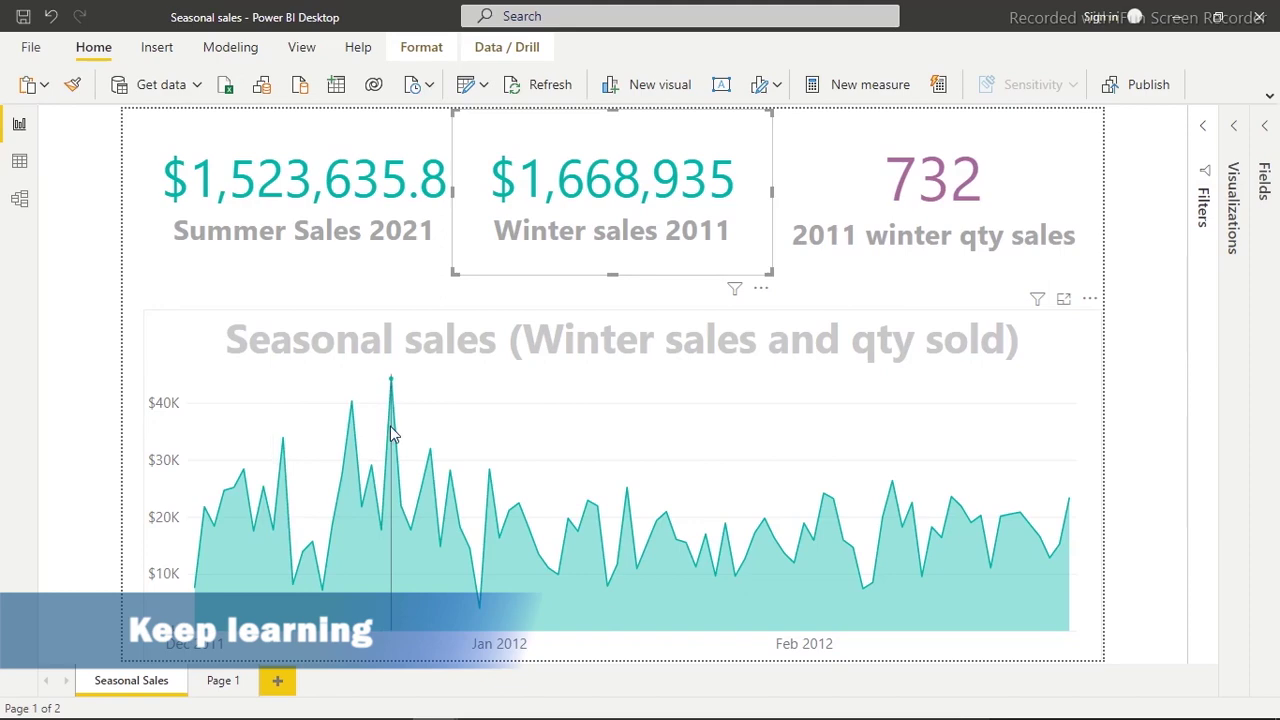
mouse_move(393, 433)
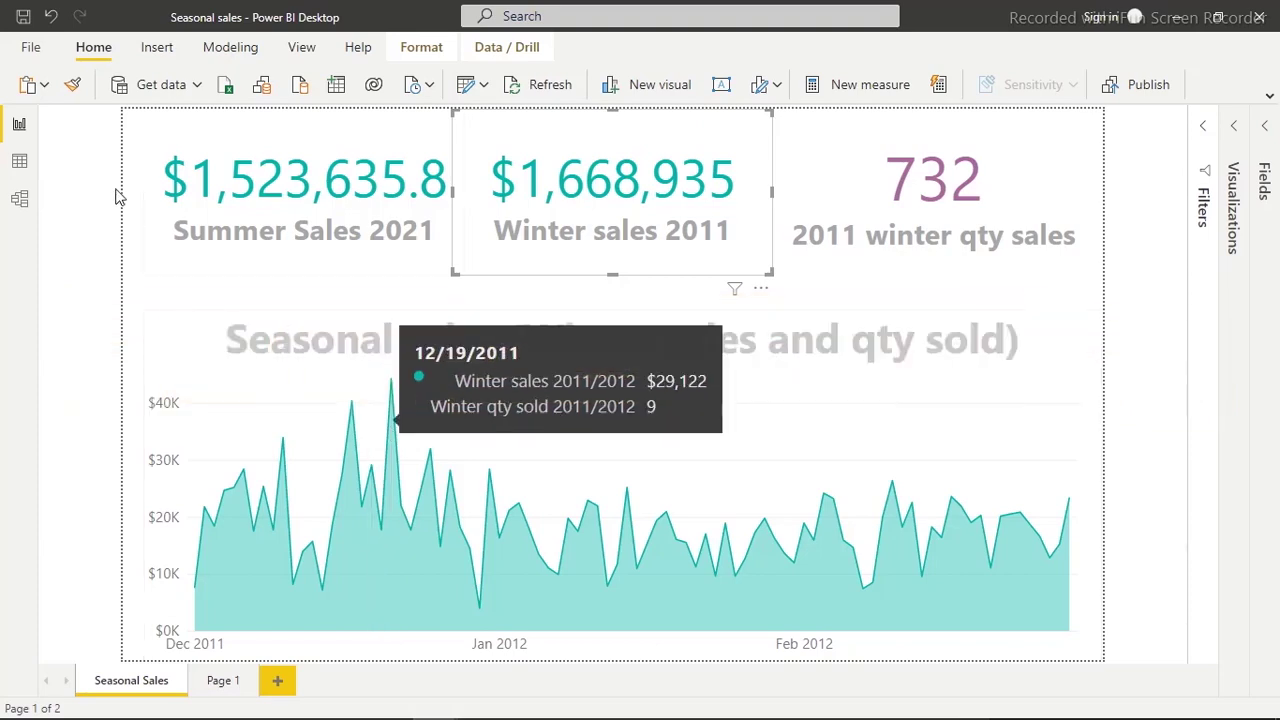
Step: View the FactInternetSales data, then switch to Notepad and review the start and end dates for each season
left_click(19, 162)
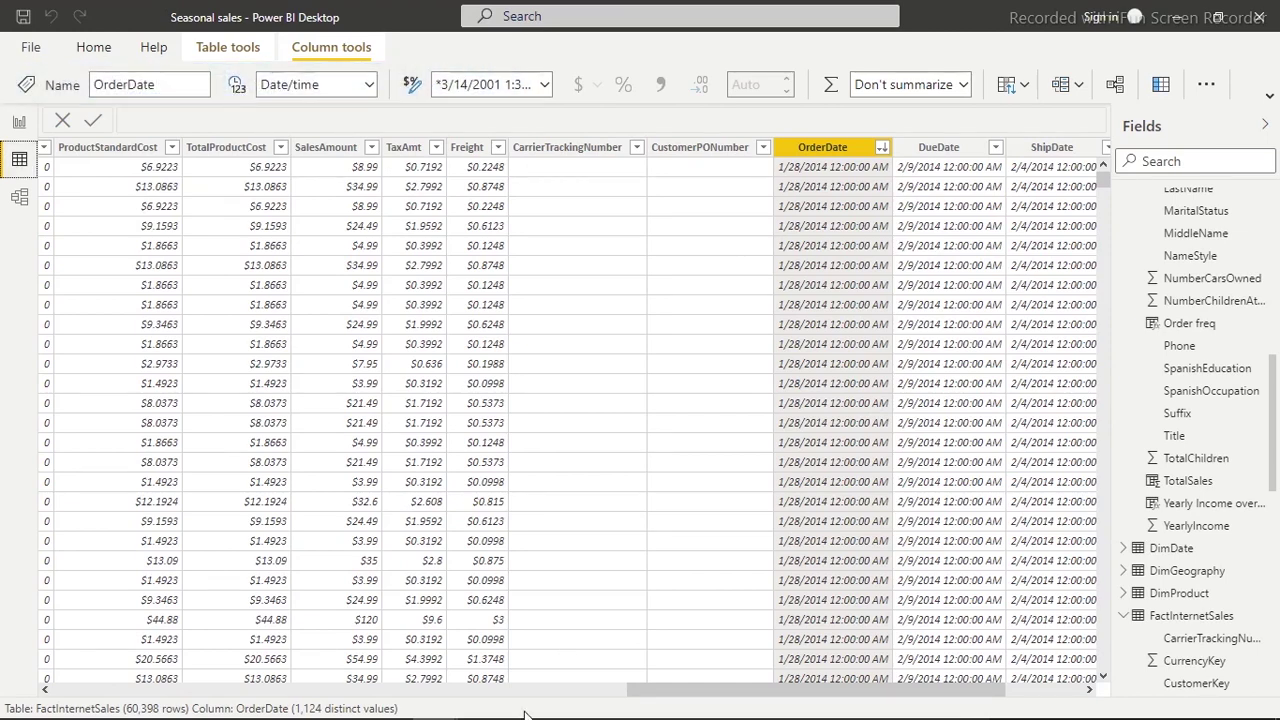
mouse_move(893, 712)
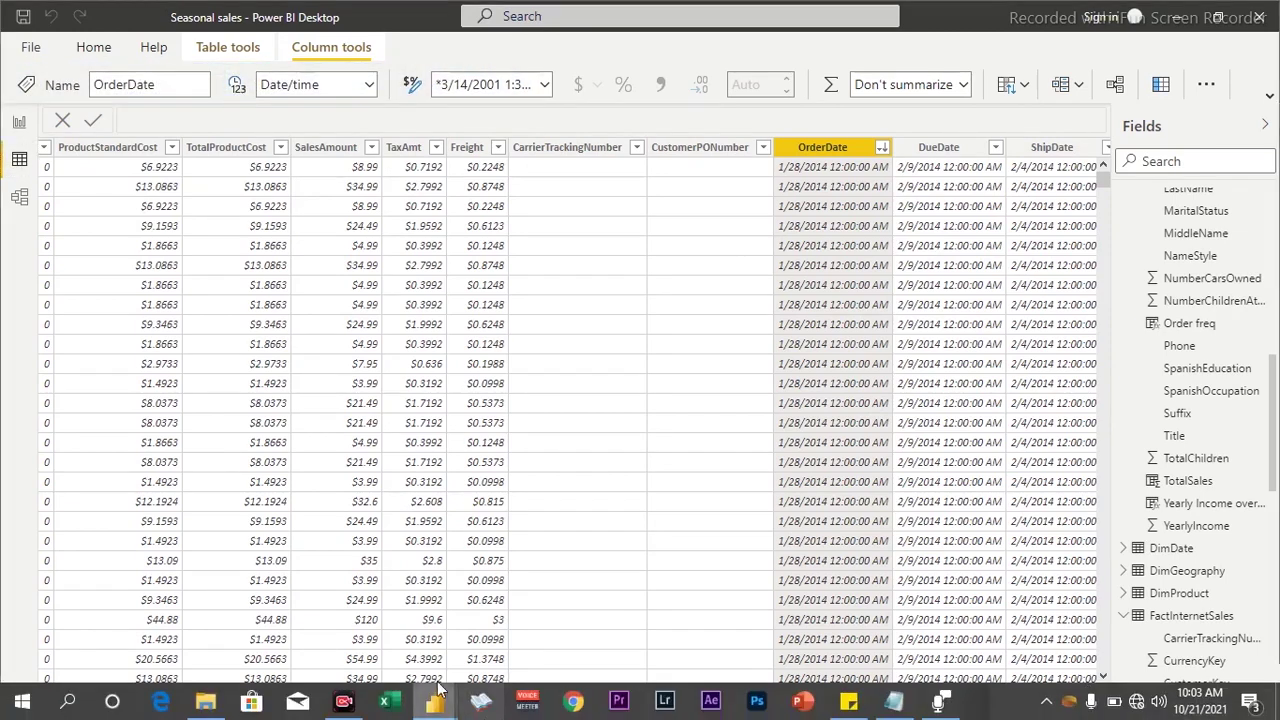
left_click(892, 706)
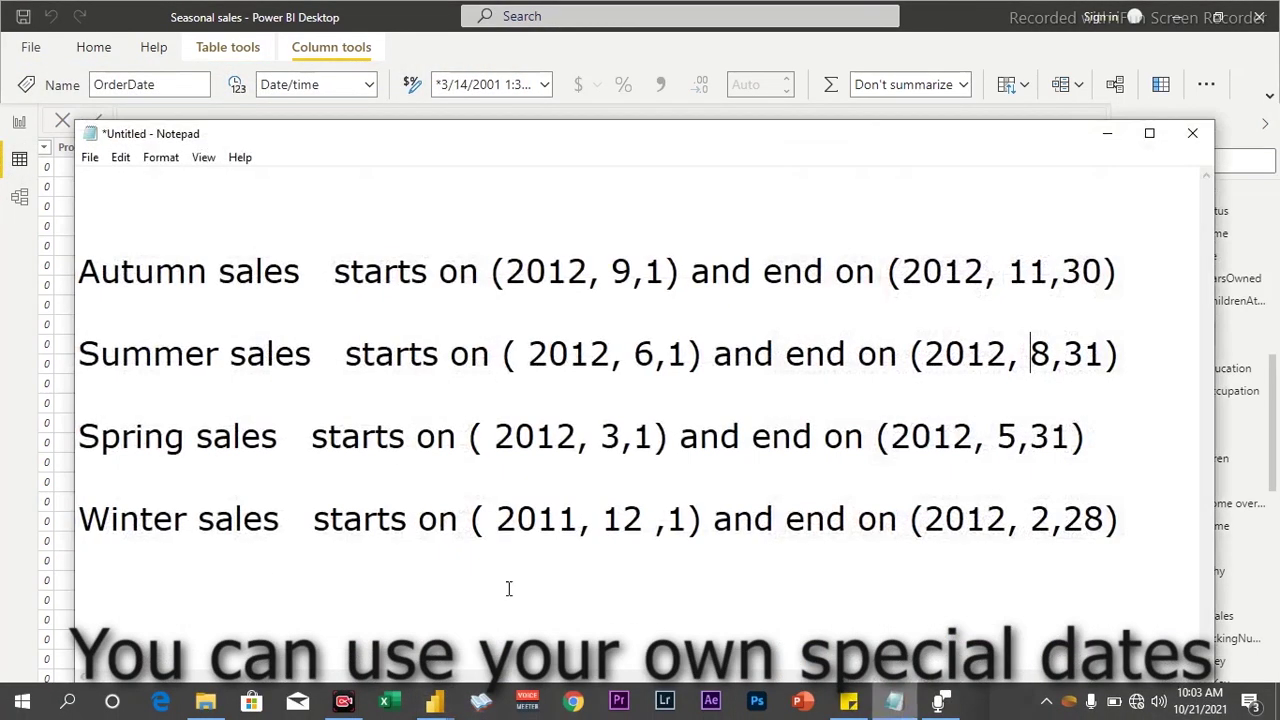
left_click(262, 518)
left_click_drag(185, 436, 72, 437)
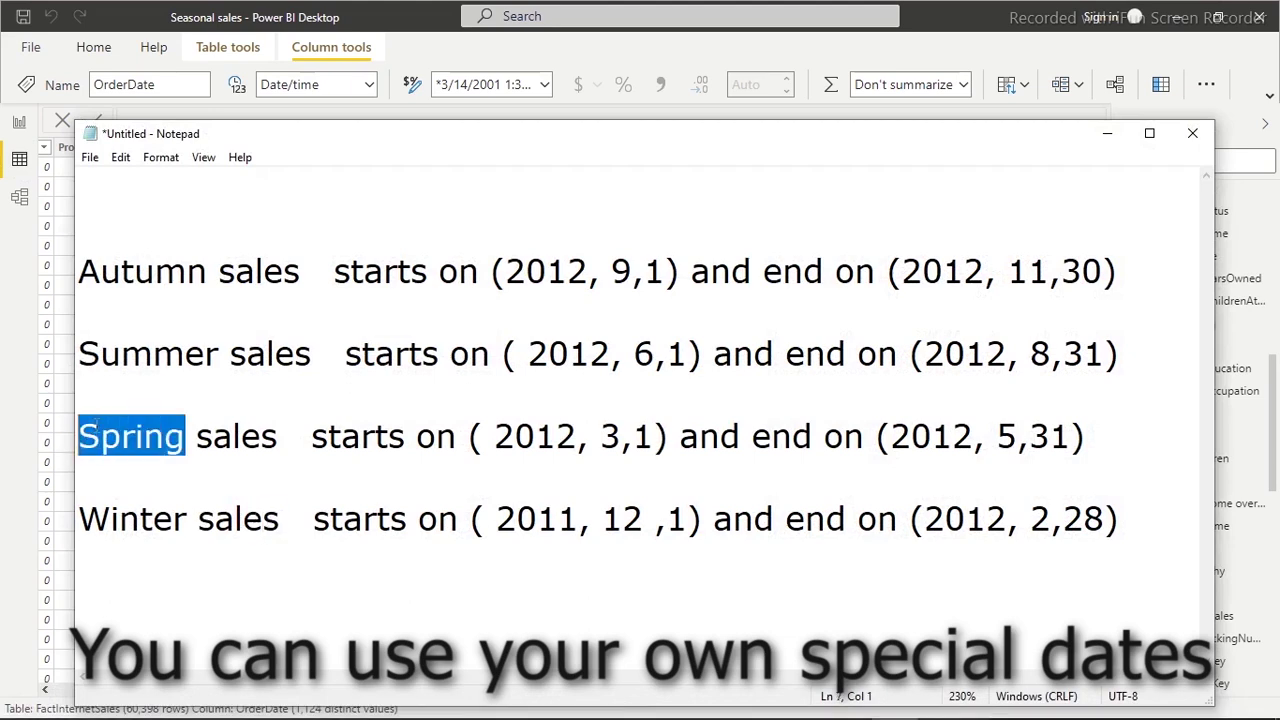
left_click_drag(206, 354, 78, 355)
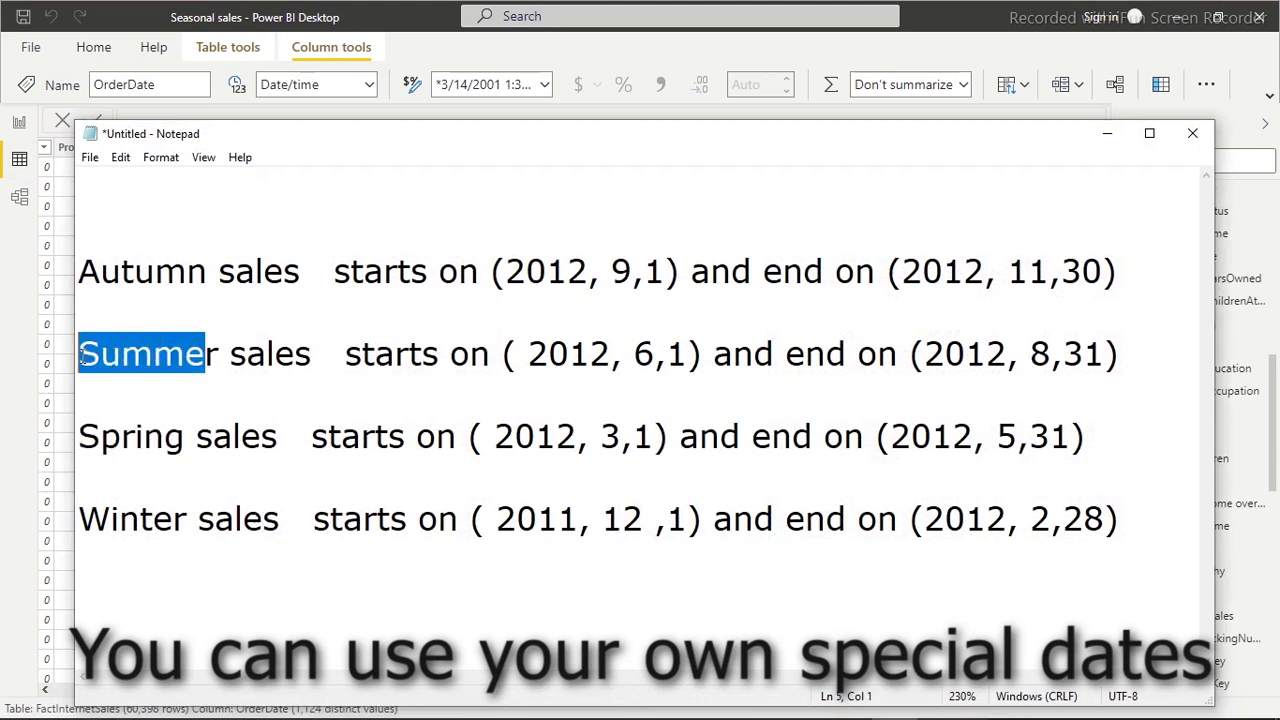
left_click(207, 272)
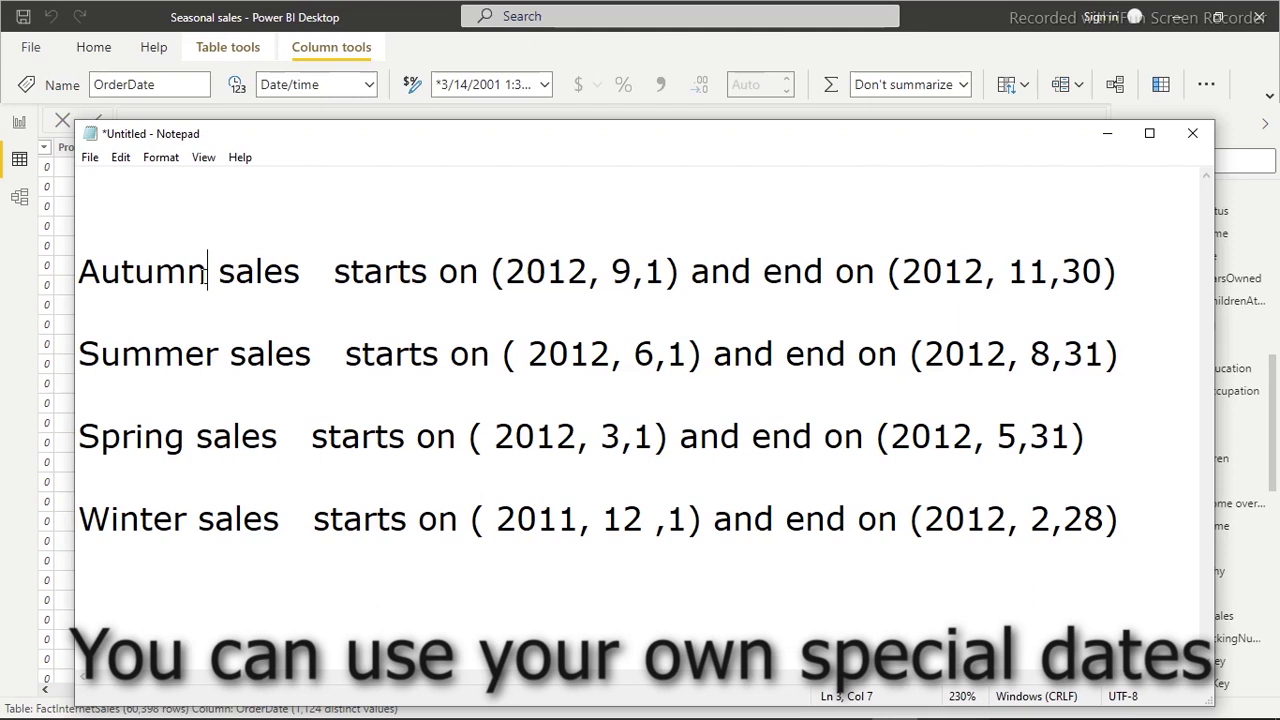
left_click(608, 390)
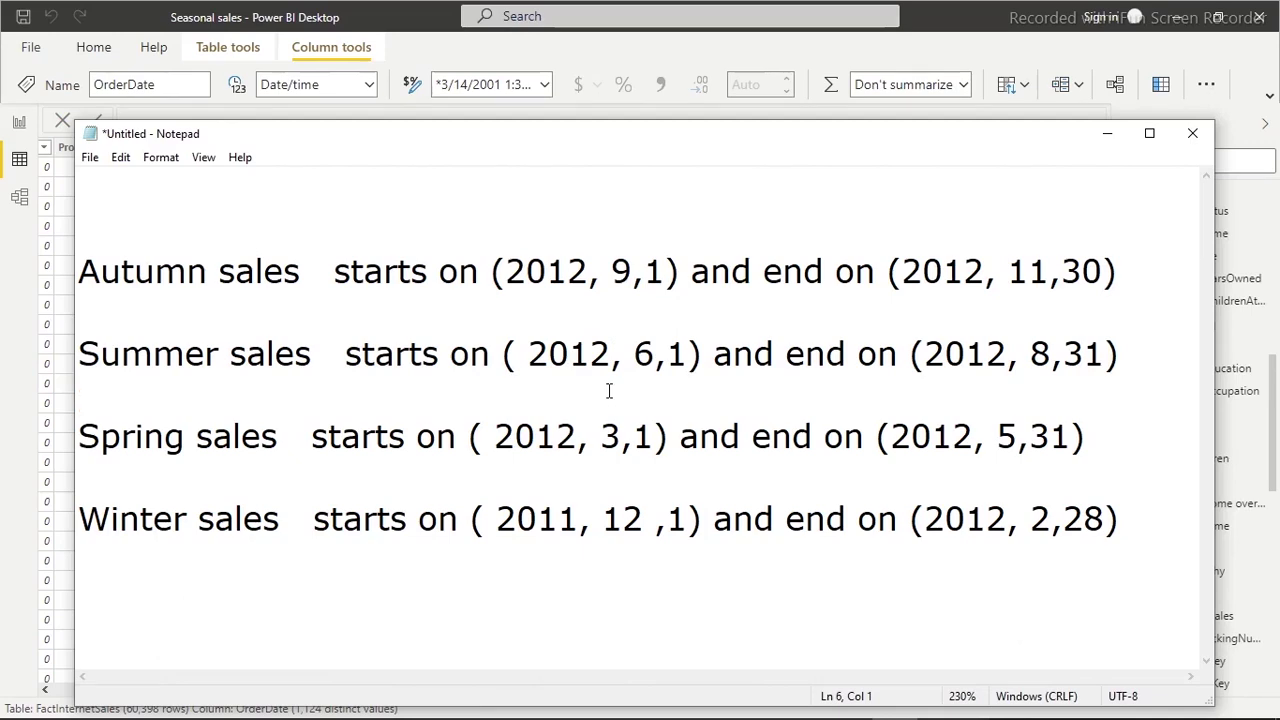
Step: Switch back to Power BI Desktop, inspect the SalesAmount column beside OrderDate, and return to the report page
key("alt+Tab")
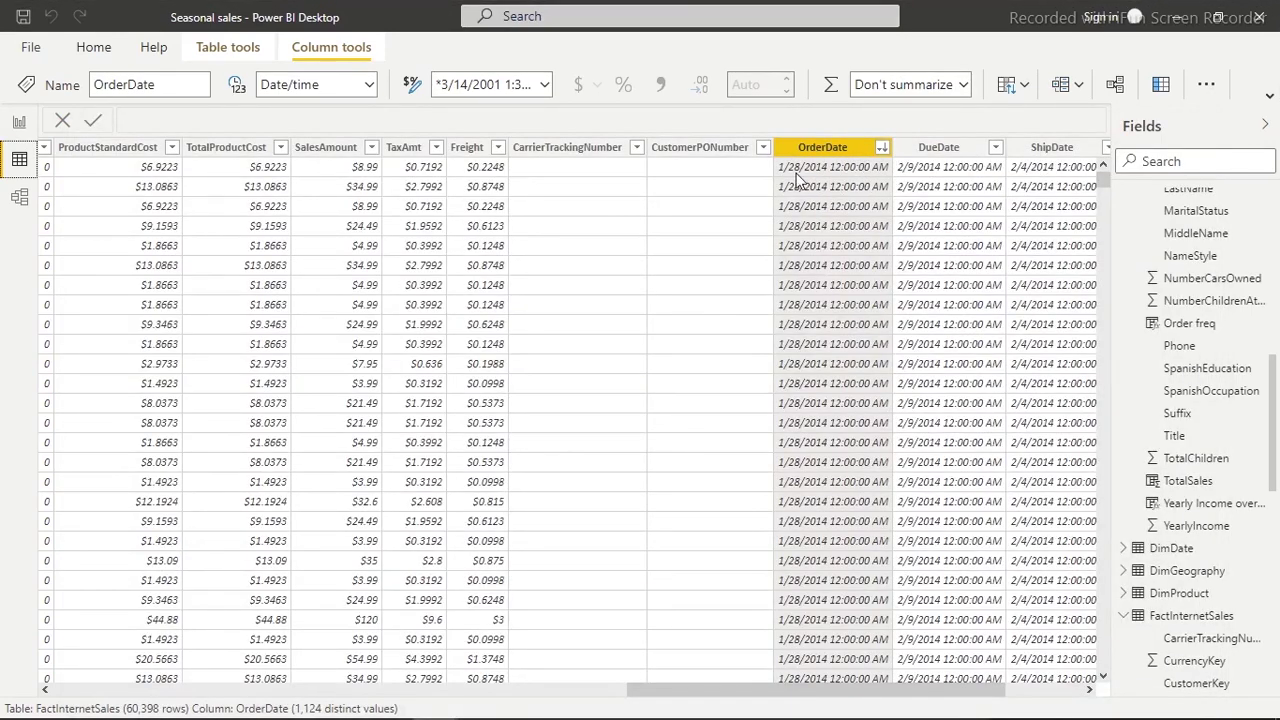
left_click(325, 152)
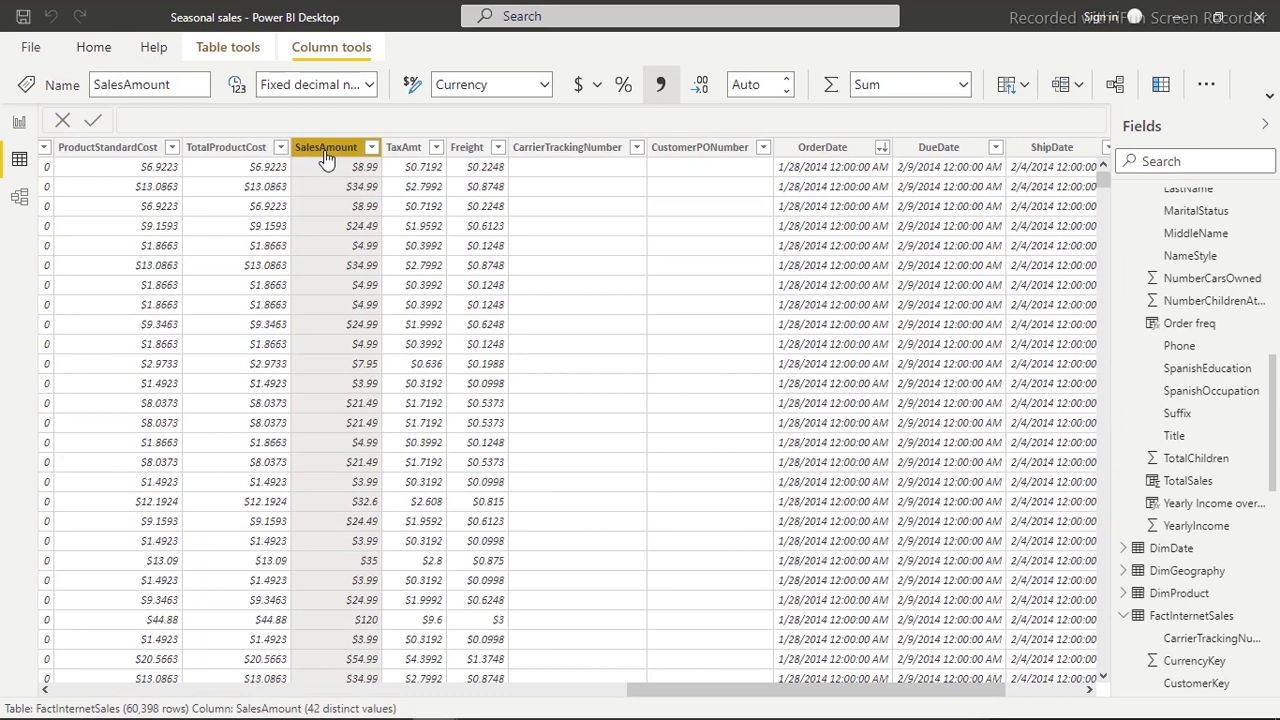
left_click(20, 125)
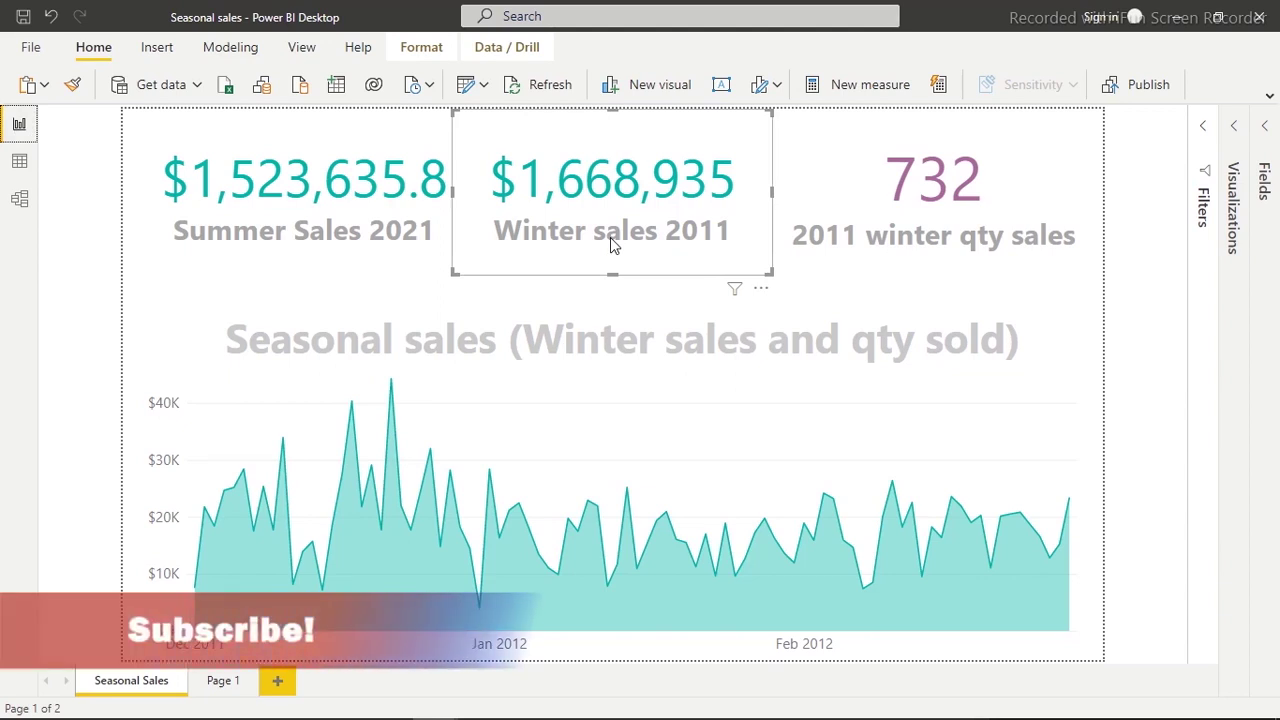
Step: Expand the Seasonal Sales Table among the fields and create a new measure in it
left_click(1266, 130)
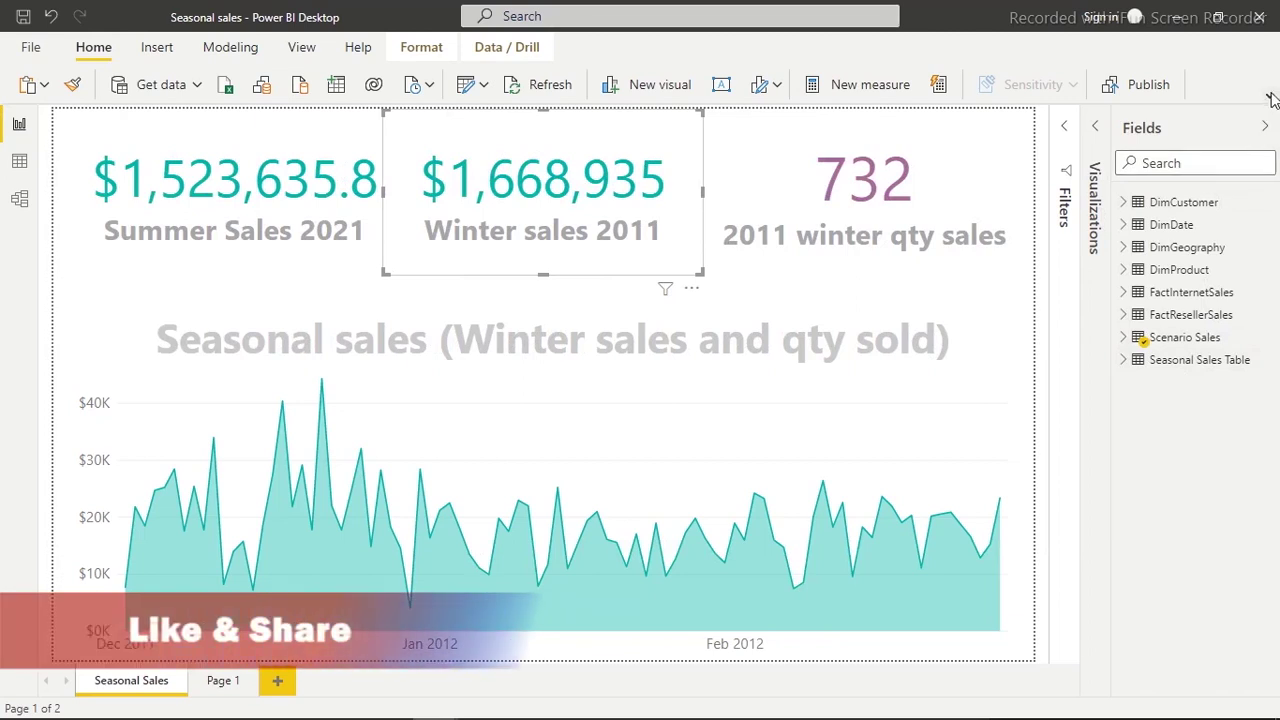
left_click(1270, 95)
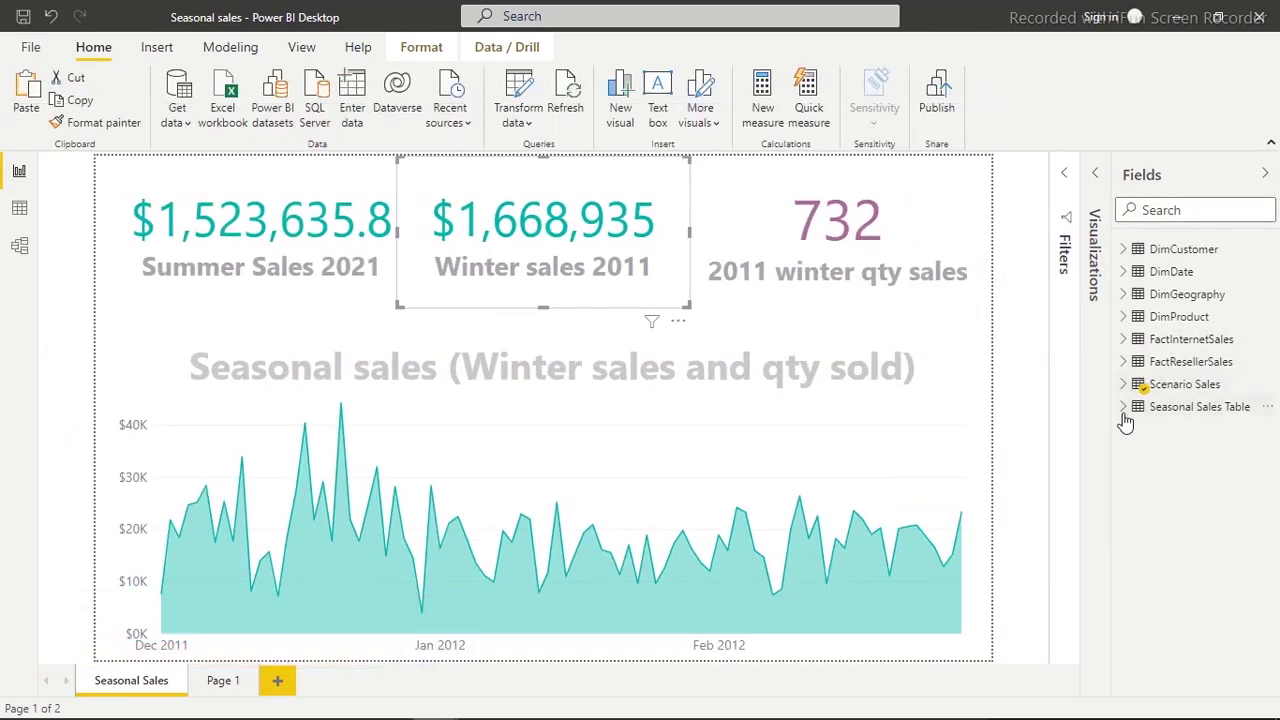
left_click(1123, 407)
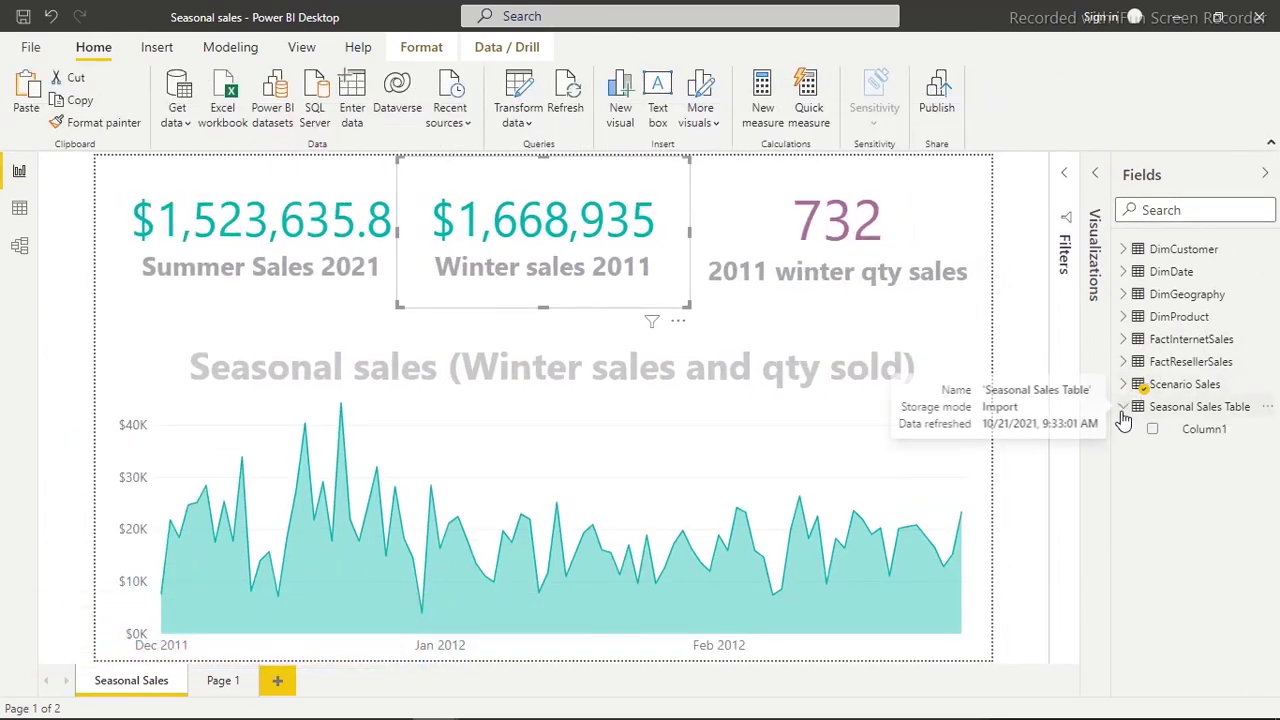
left_click(1195, 430)
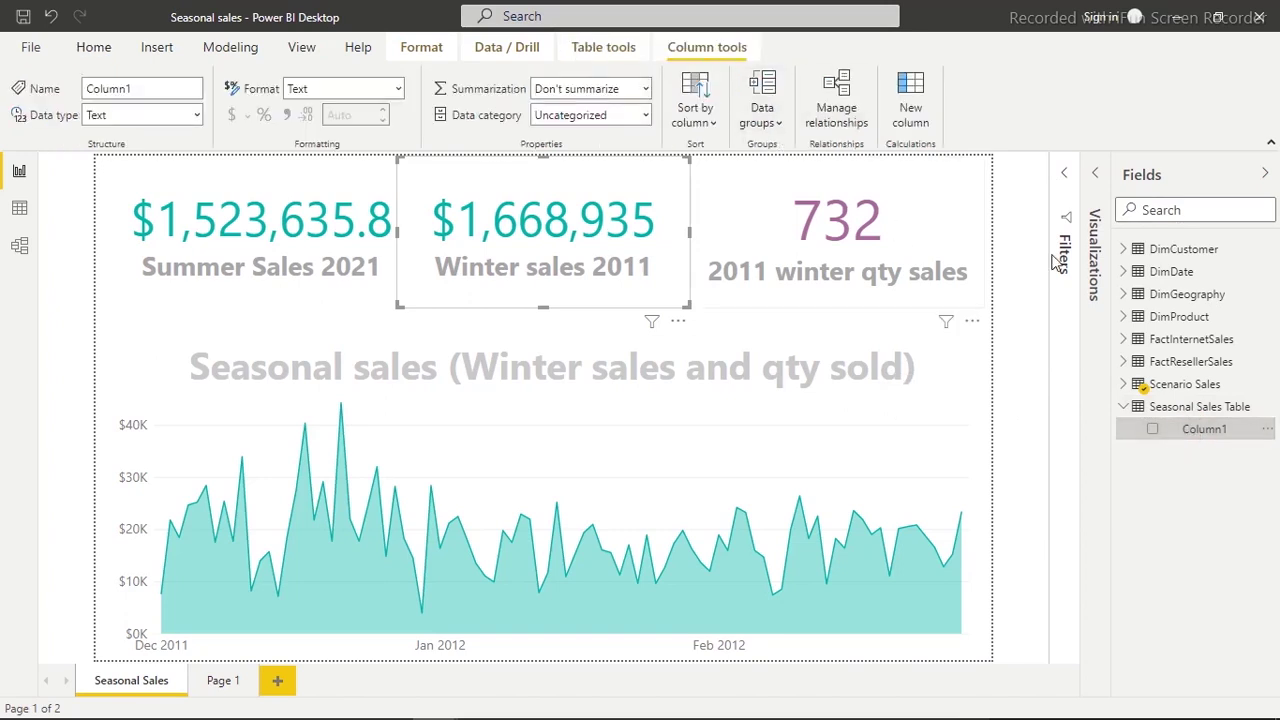
left_click(93, 47)
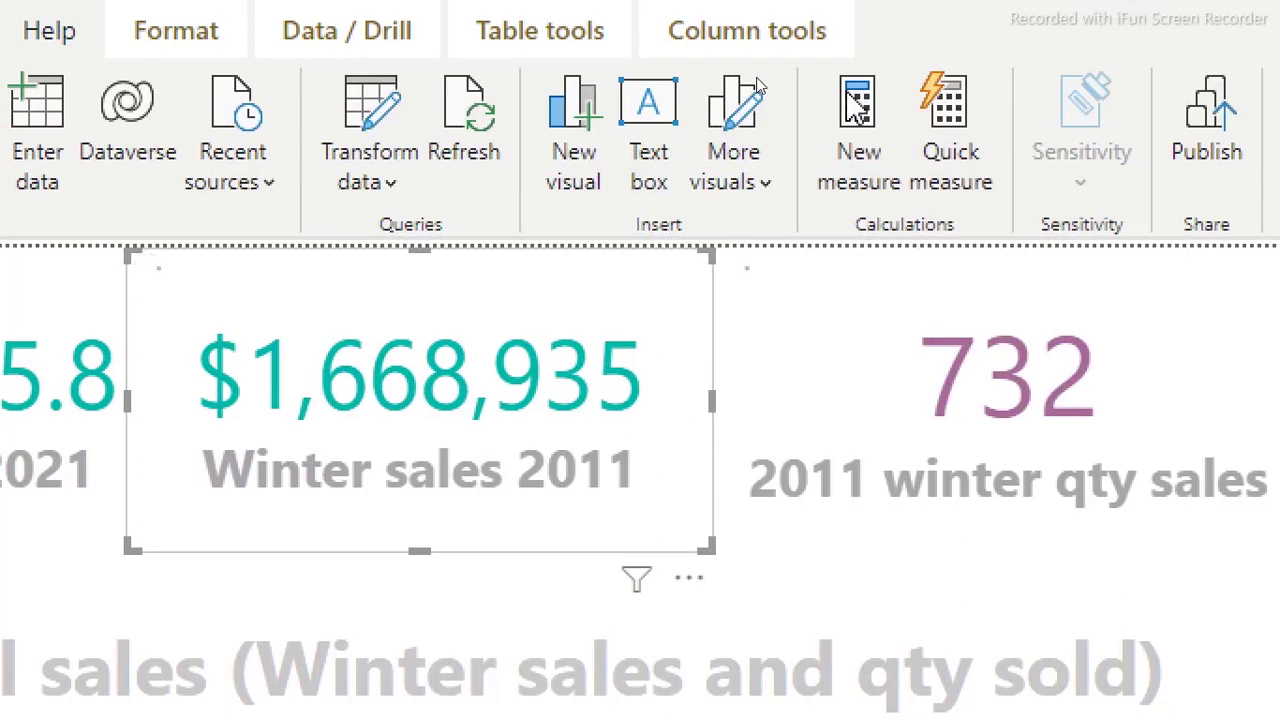
left_click(855, 105)
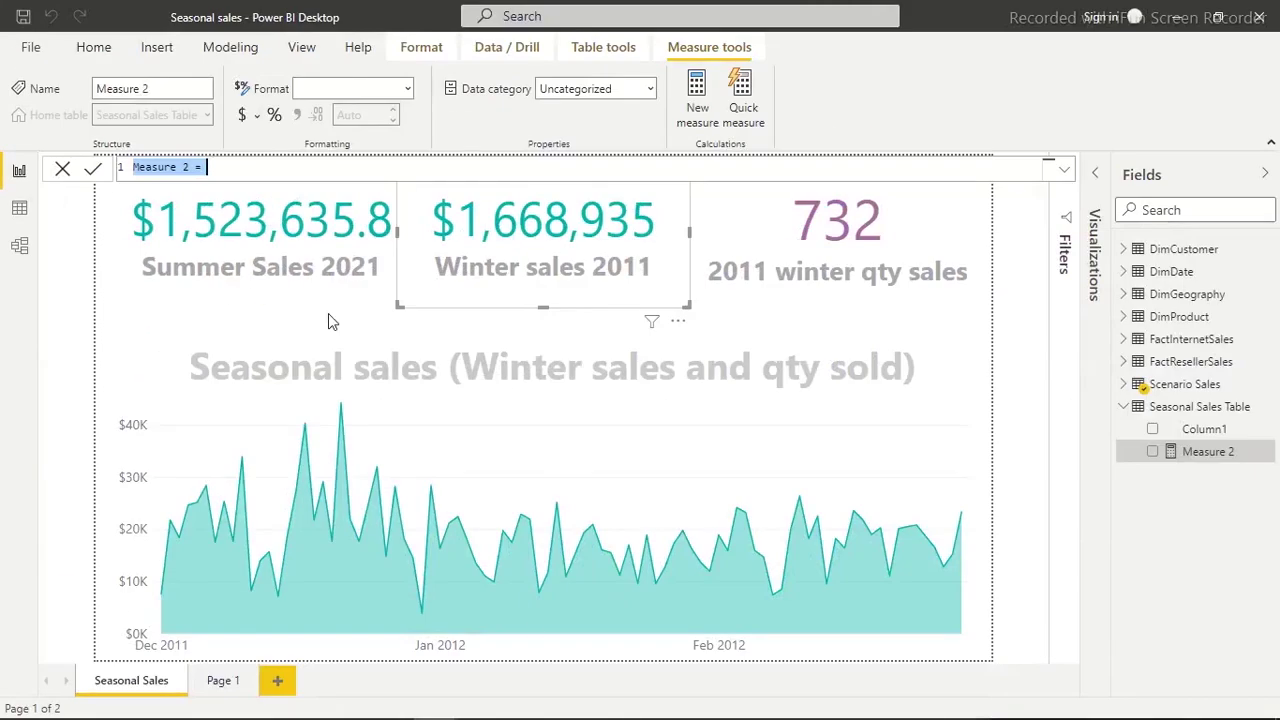
Step: Copy "Summer sales" from the Notepad list and name the new measure "Summer sales 2012" in its formula
mouse_move(855, 710)
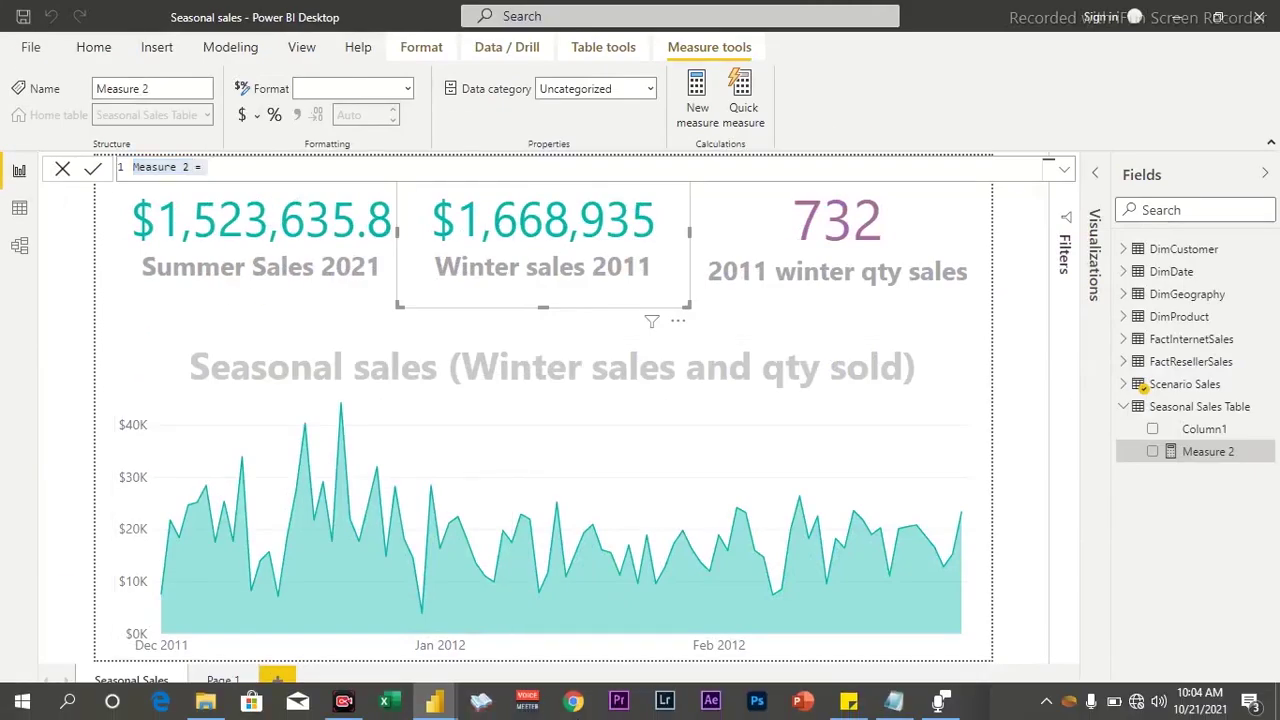
left_click(893, 701)
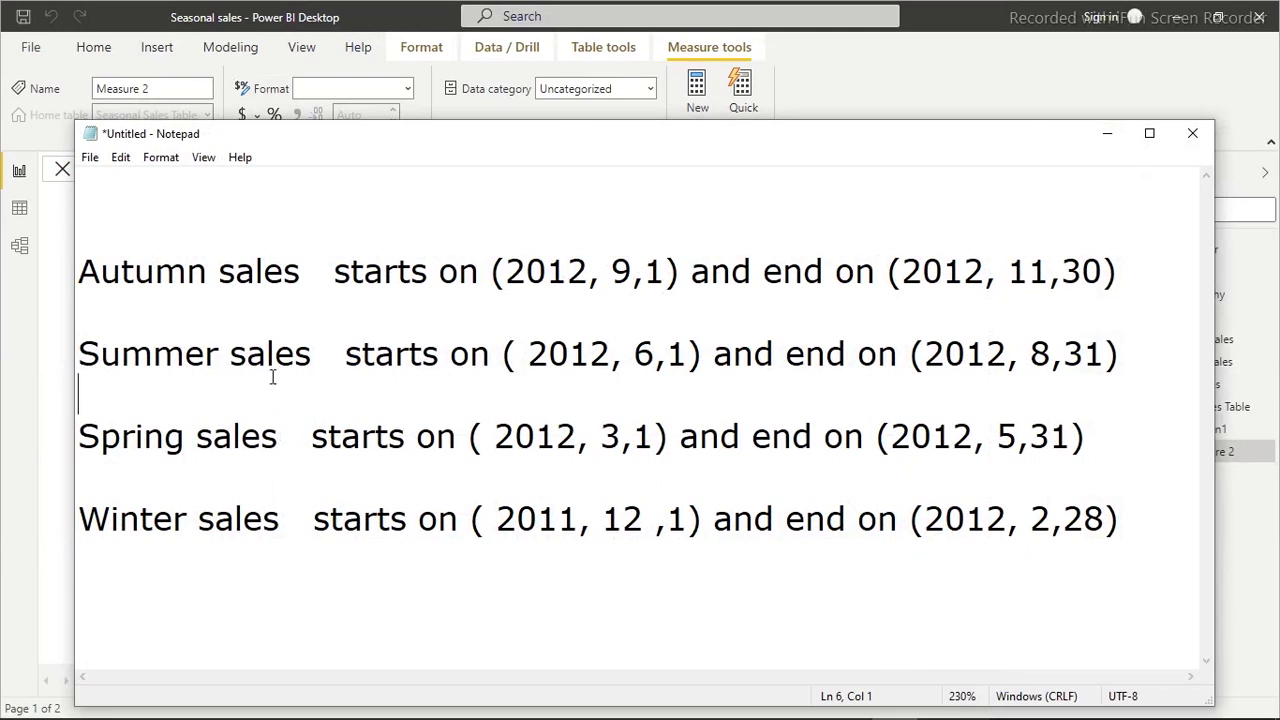
left_click_drag(316, 357, 78, 362)
key("ctrl+c")
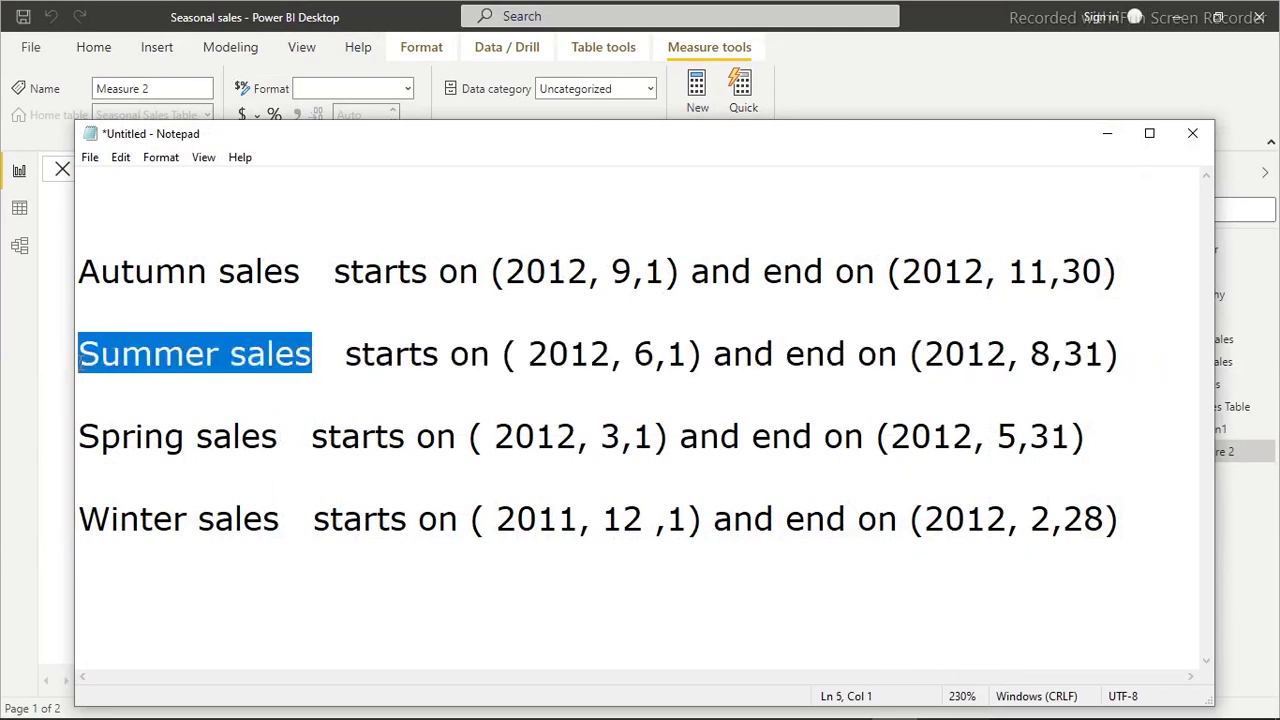
left_click(212, 436)
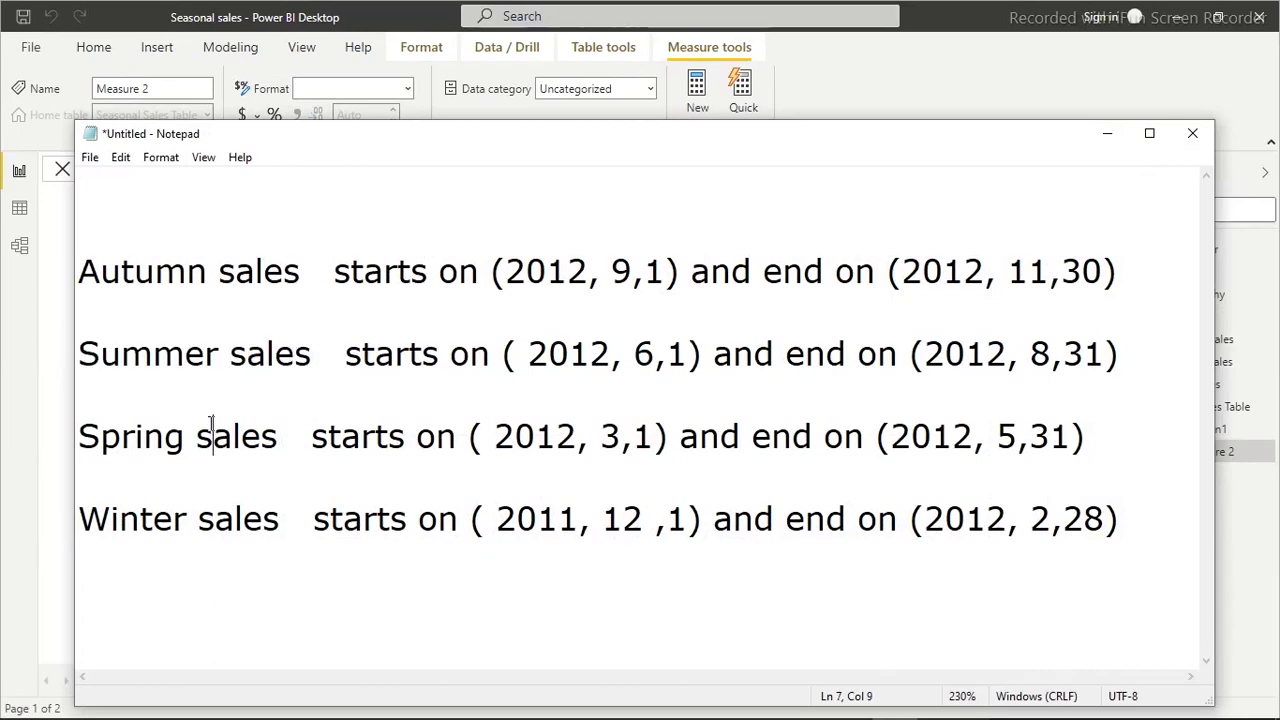
left_click(1107, 133)
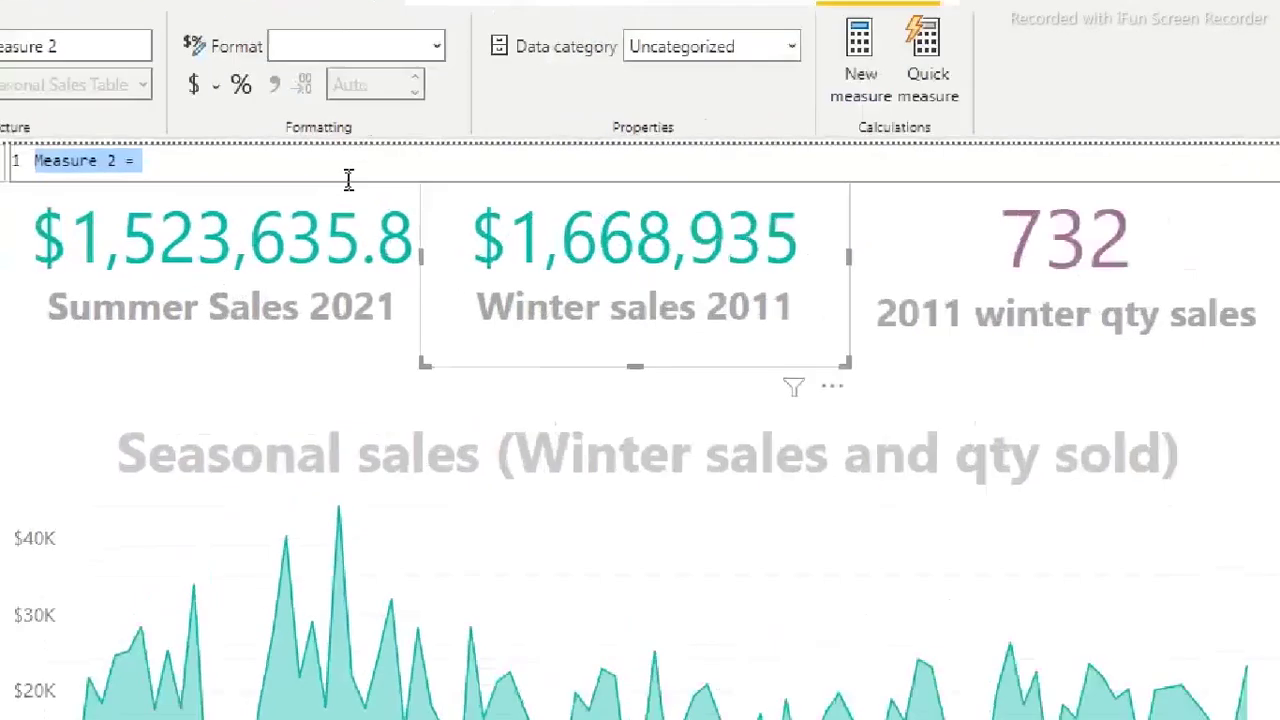
key("ctrl+v")
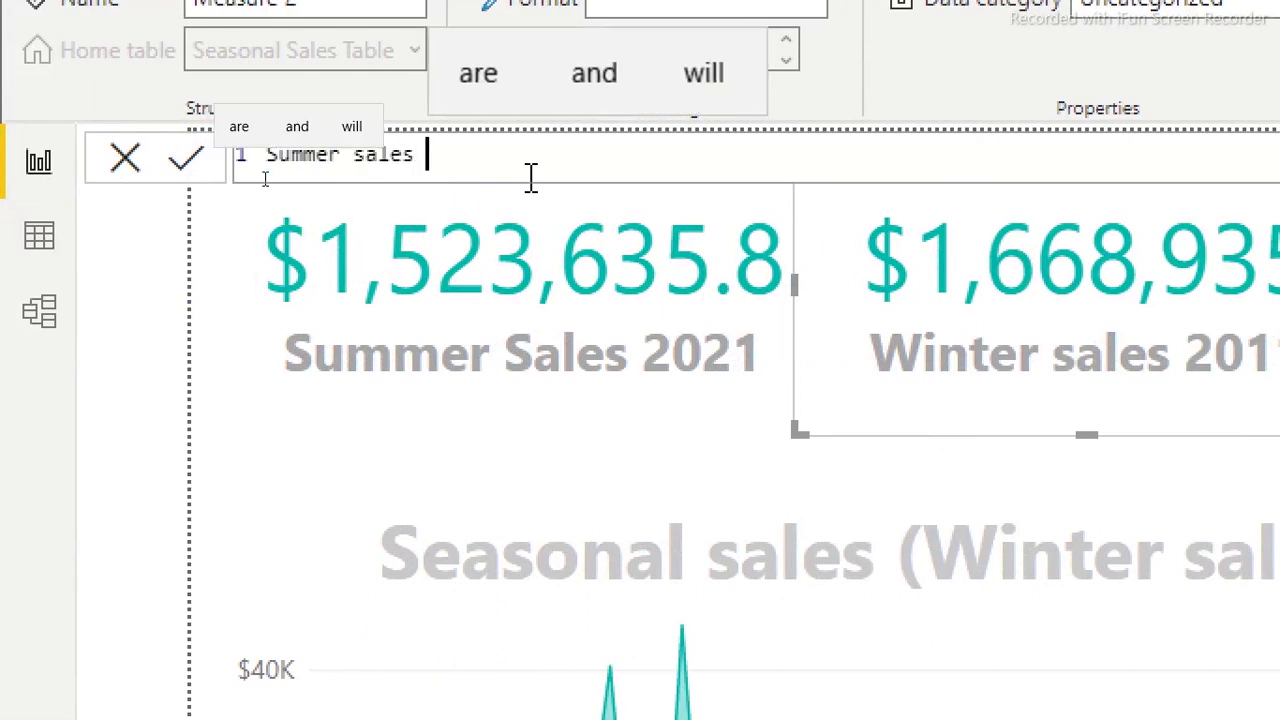
type("2012")
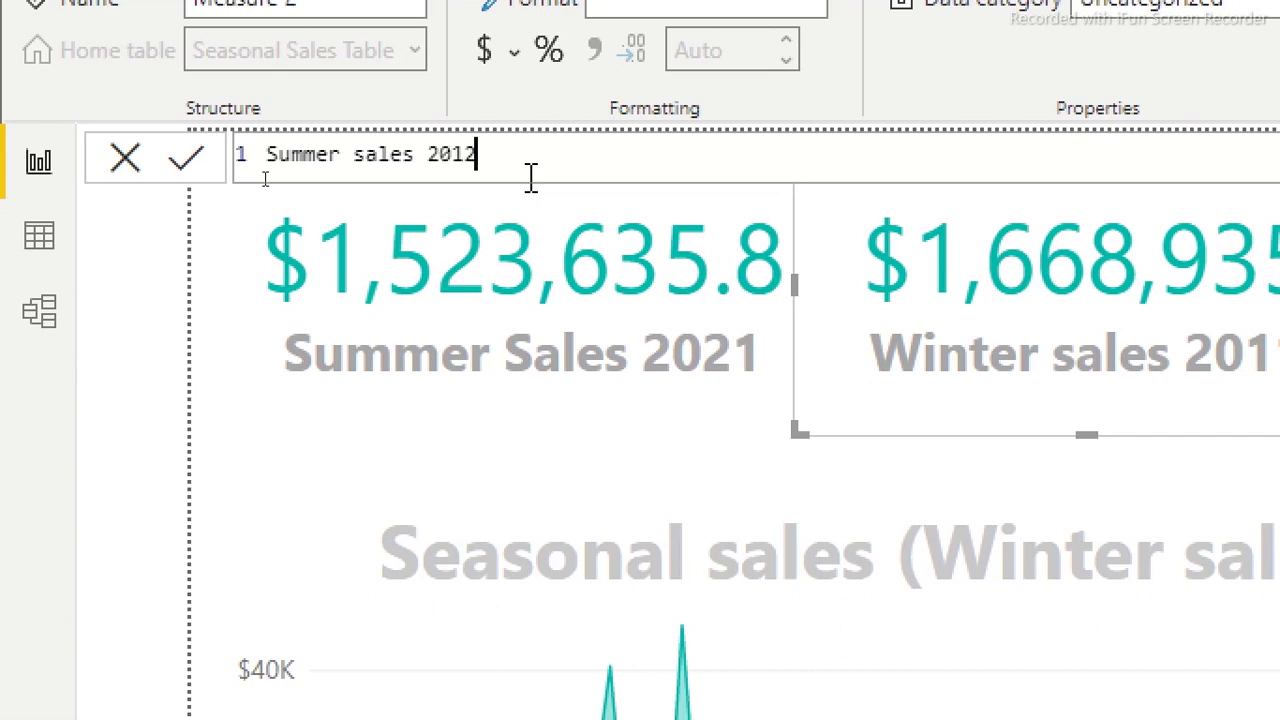
Step: Begin the Summer sales 2012 formula with the CALCULATE function and a nested SUM function
type("=cal")
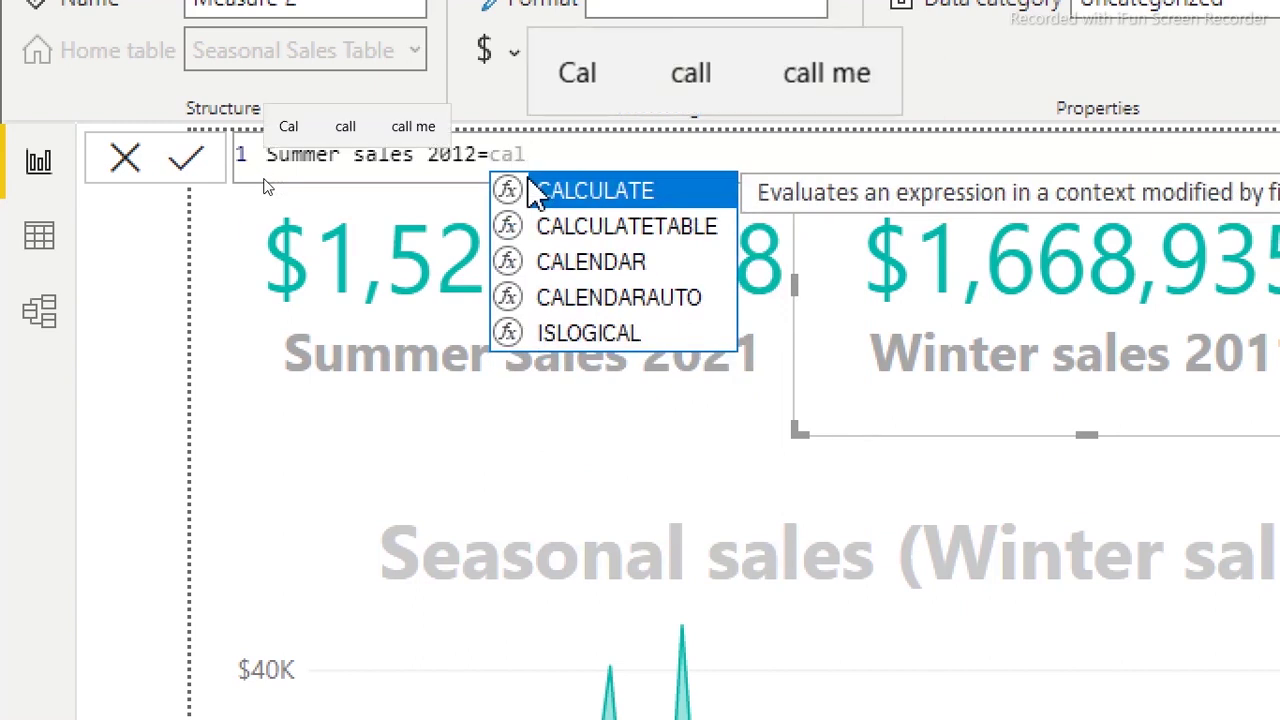
key("Tab")
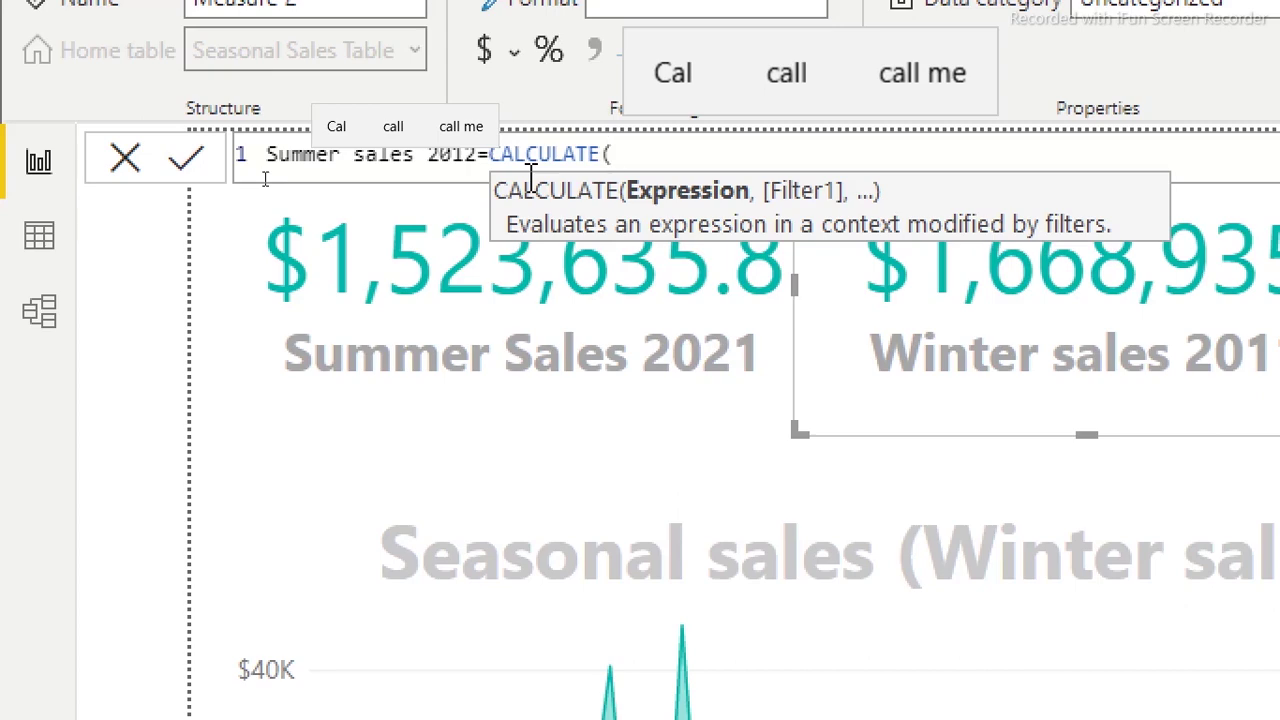
type("sum")
key("Tab")
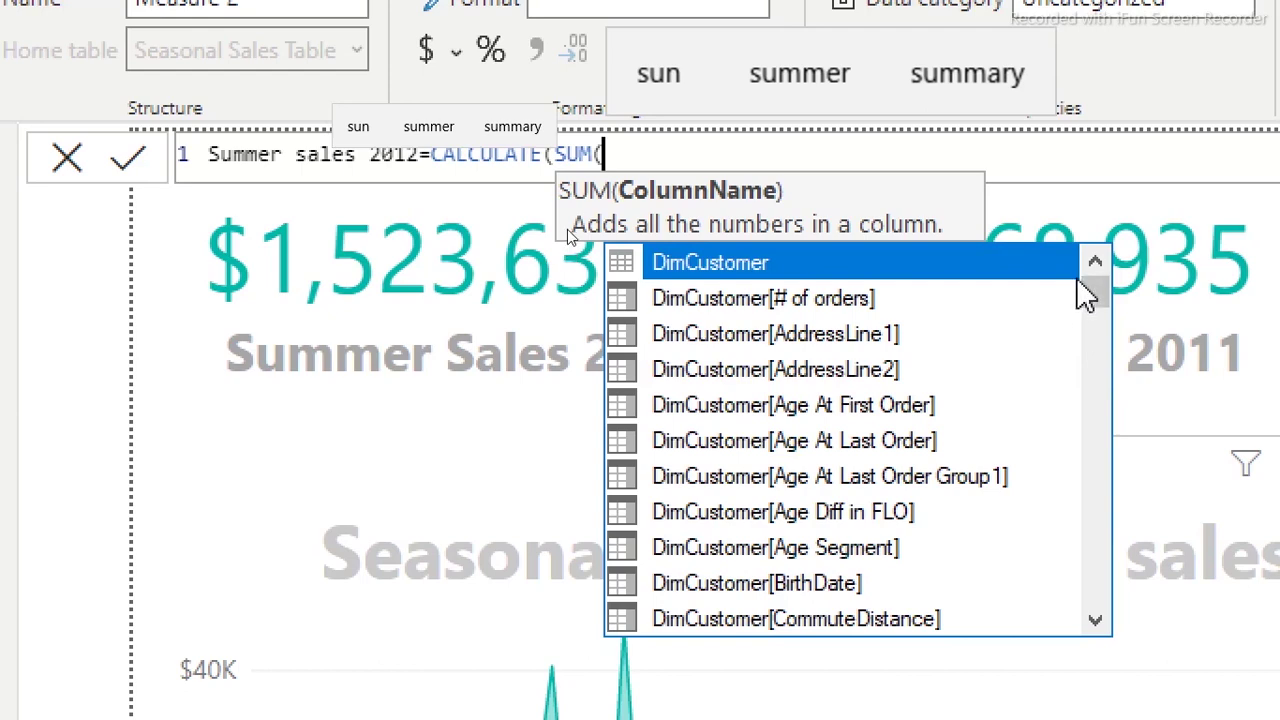
Step: Find the FactInternetSales[SalesAmount] column and insert it as the argument of SUM
left_click_drag(1096, 290, 1115, 522)
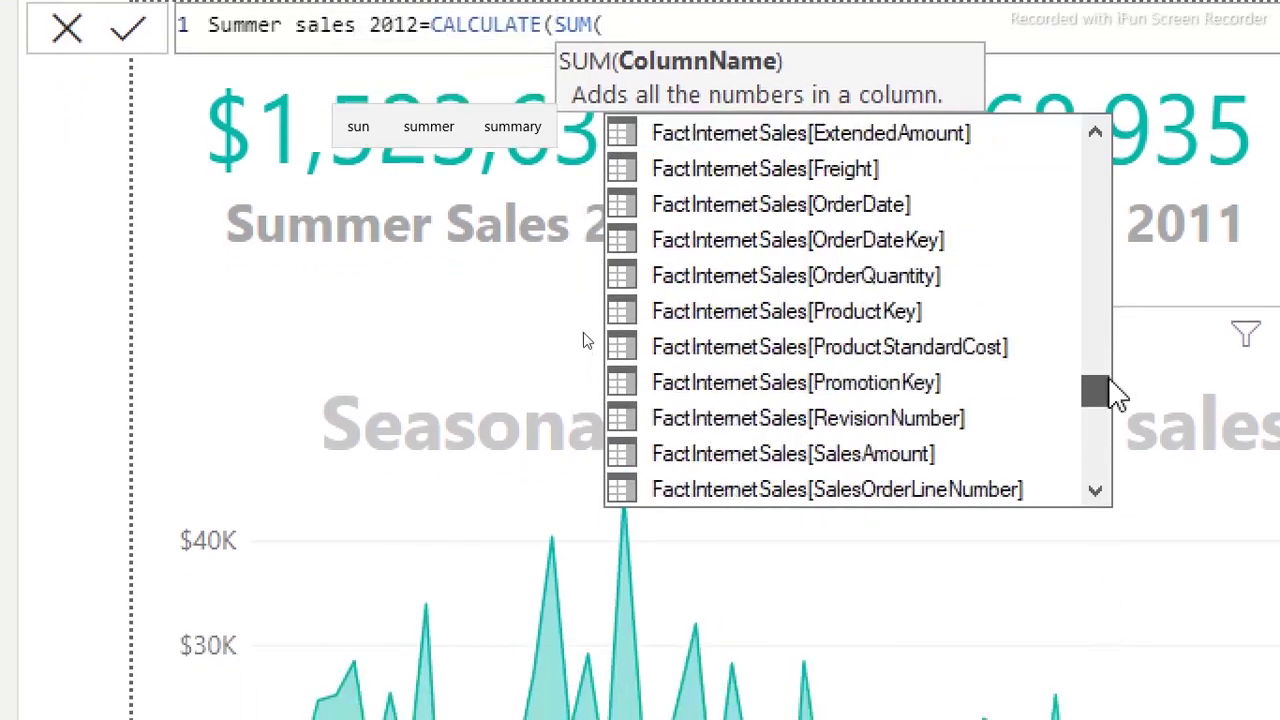
left_click_drag(1115, 390, 1063, 35)
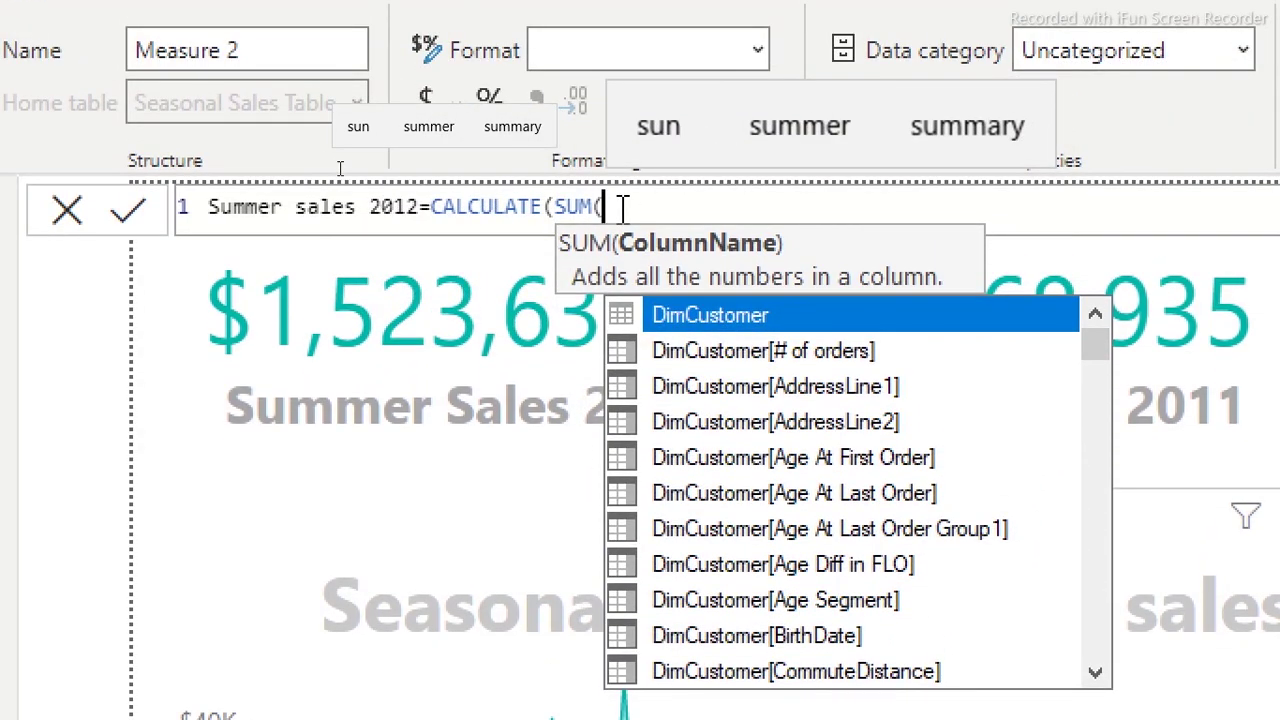
type("sales")
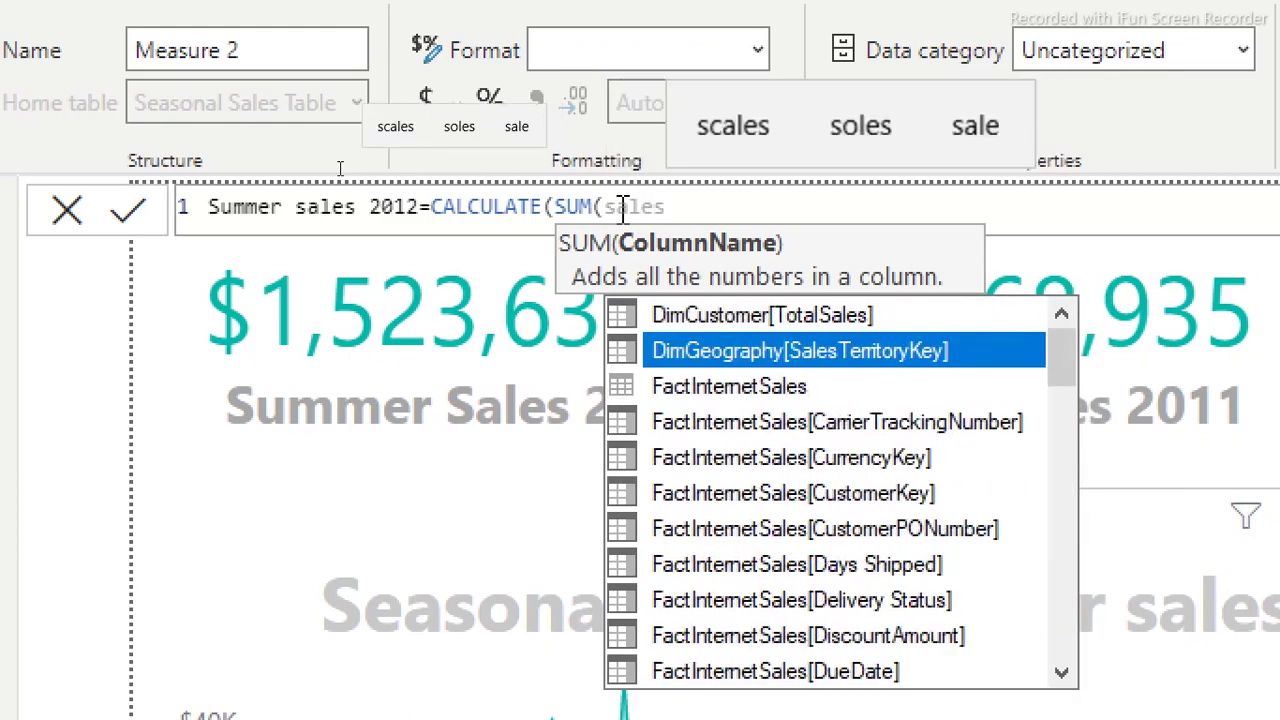
type("a")
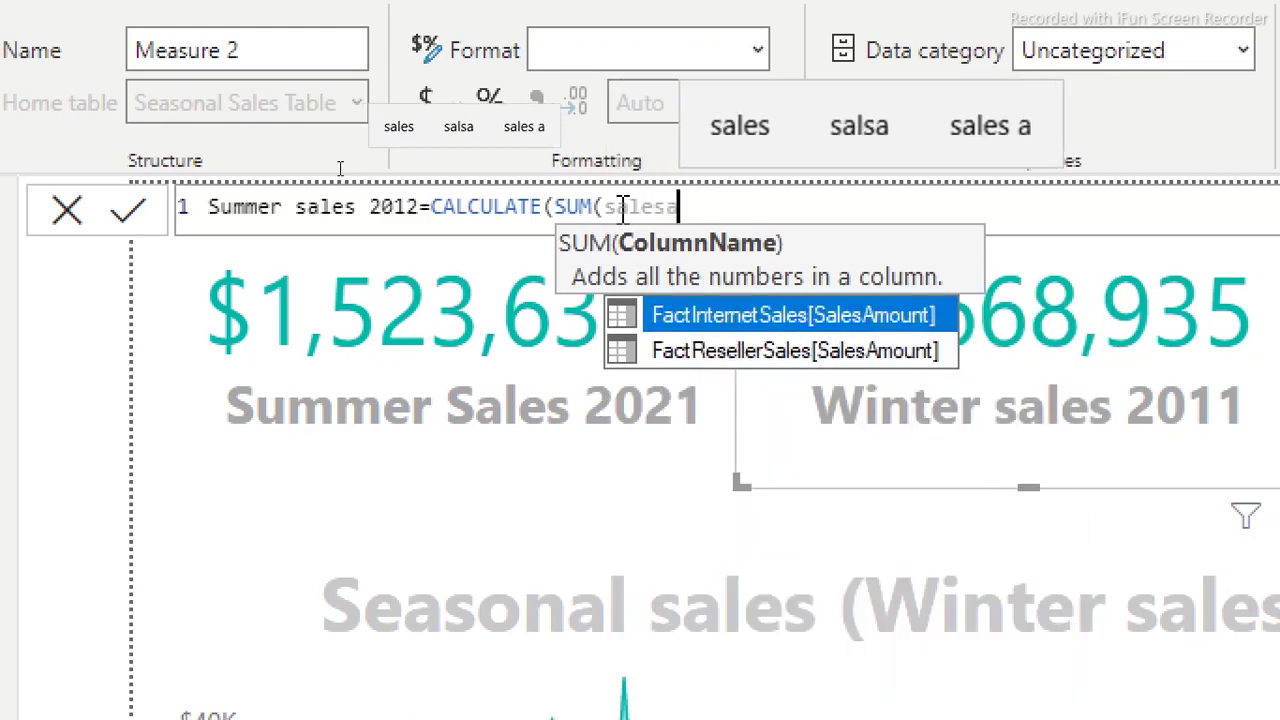
key("Tab")
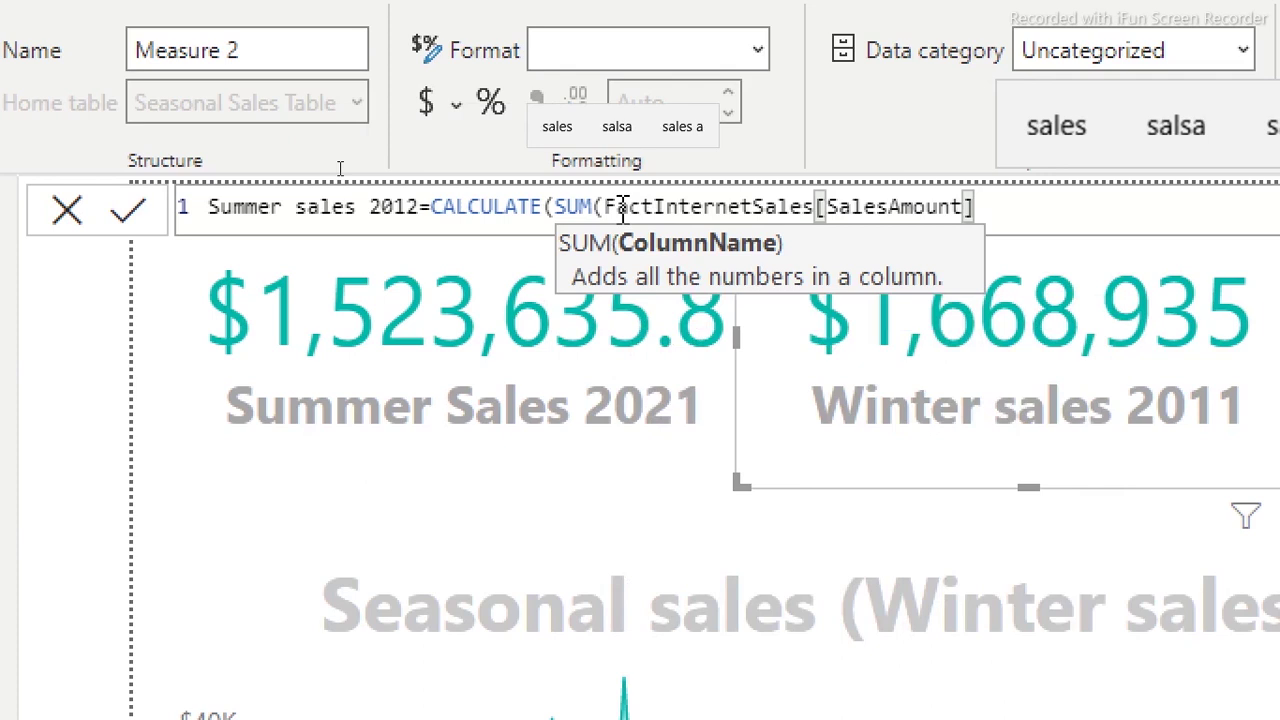
left_click_drag(815, 206, 603, 206)
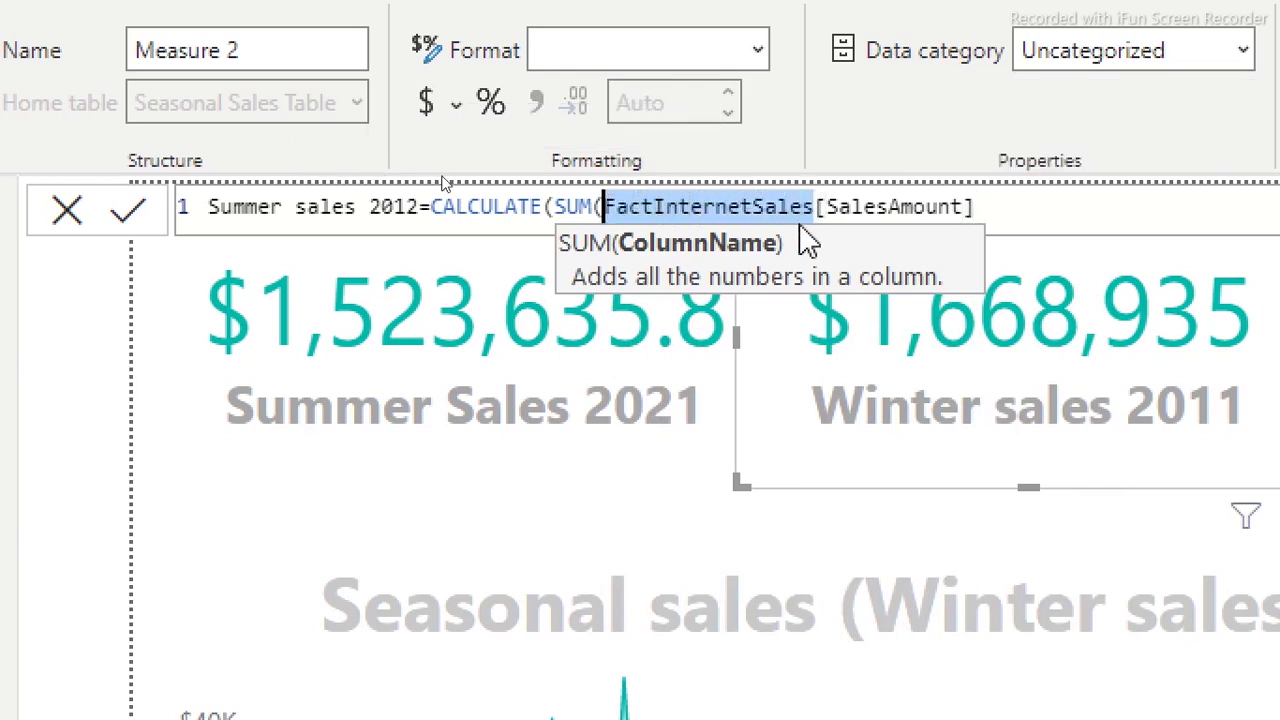
Step: Close the SUM expression and add the DATESBETWEEN function as the filter argument of CALCULATE
left_click_drag(973, 206, 815, 206)
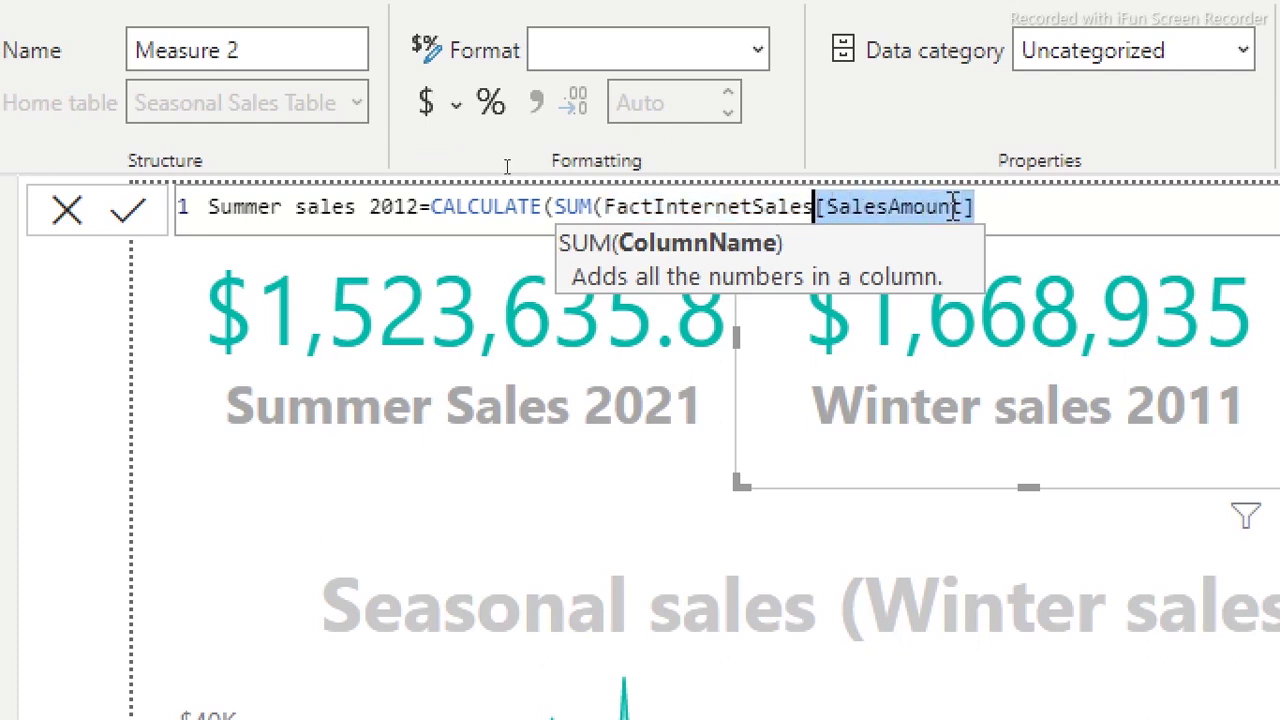
left_click(998, 207)
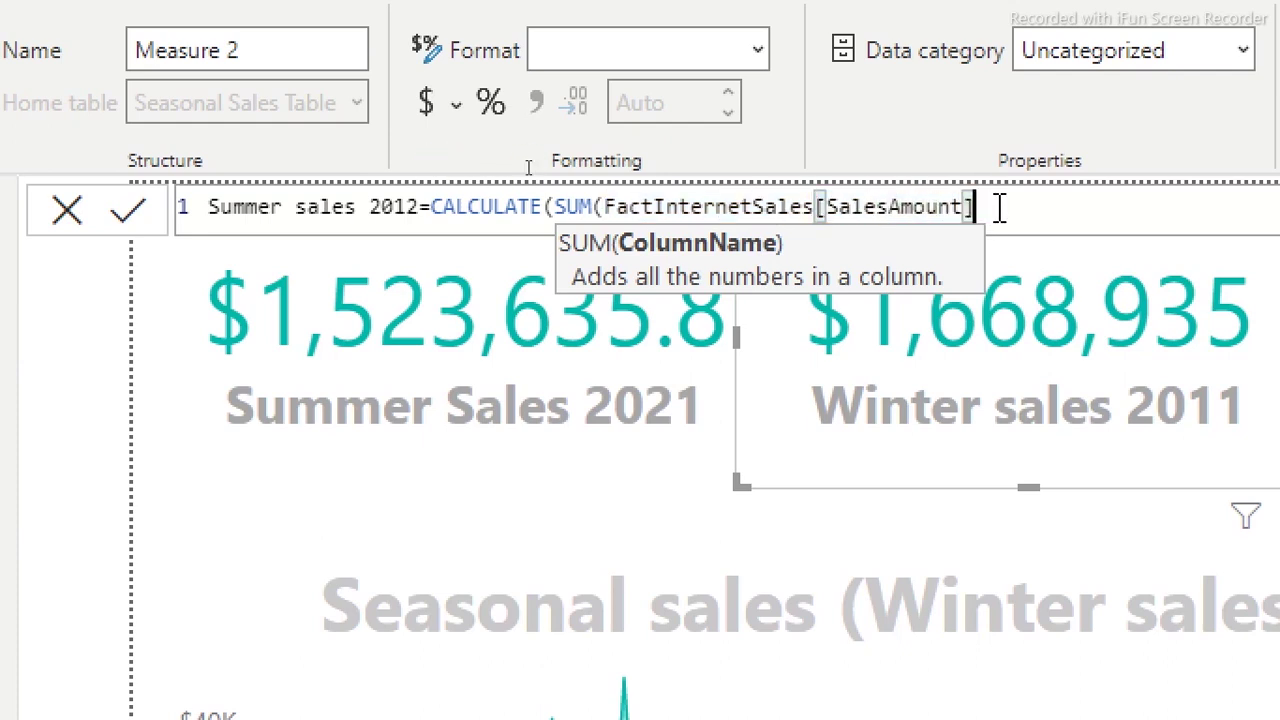
type(")")
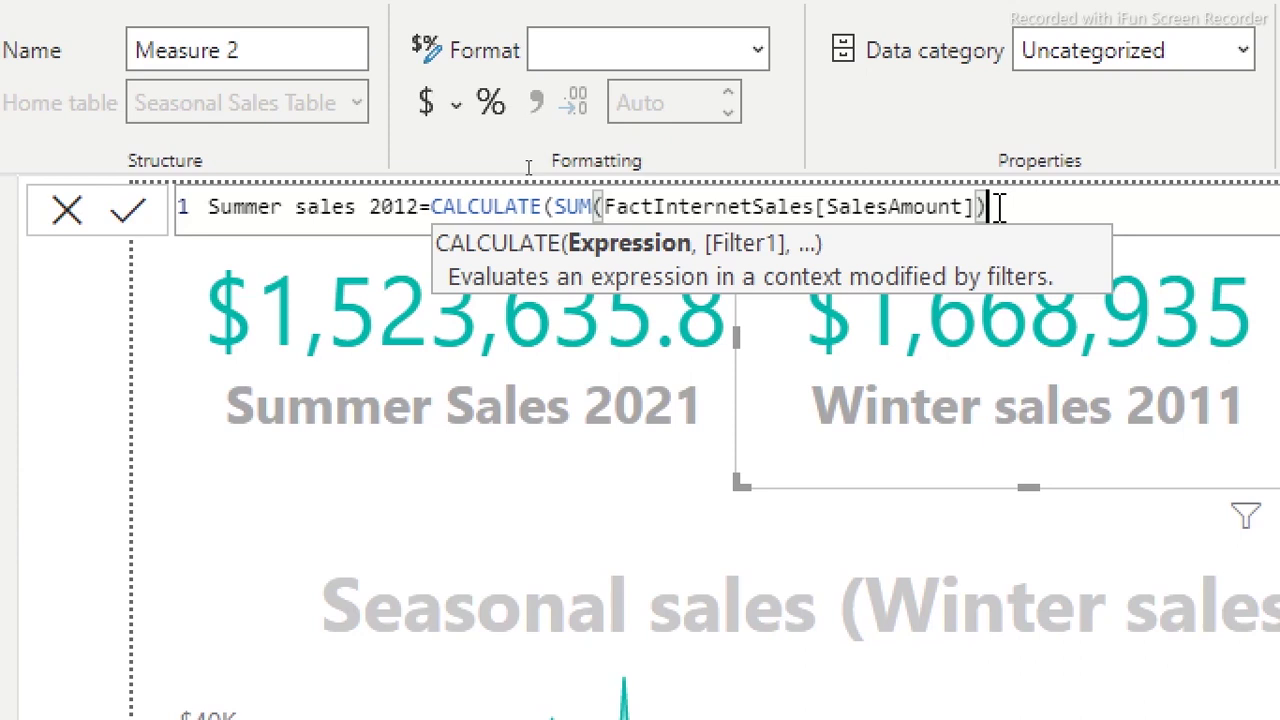
type(",")
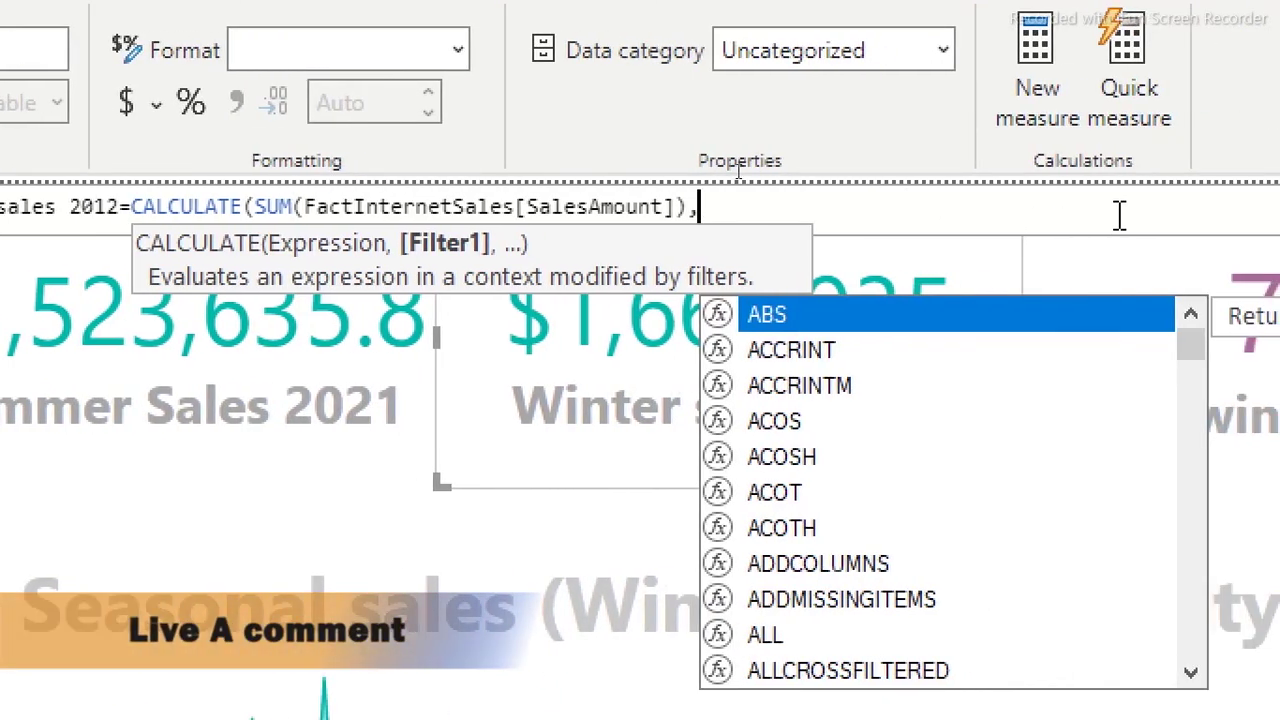
type("date")
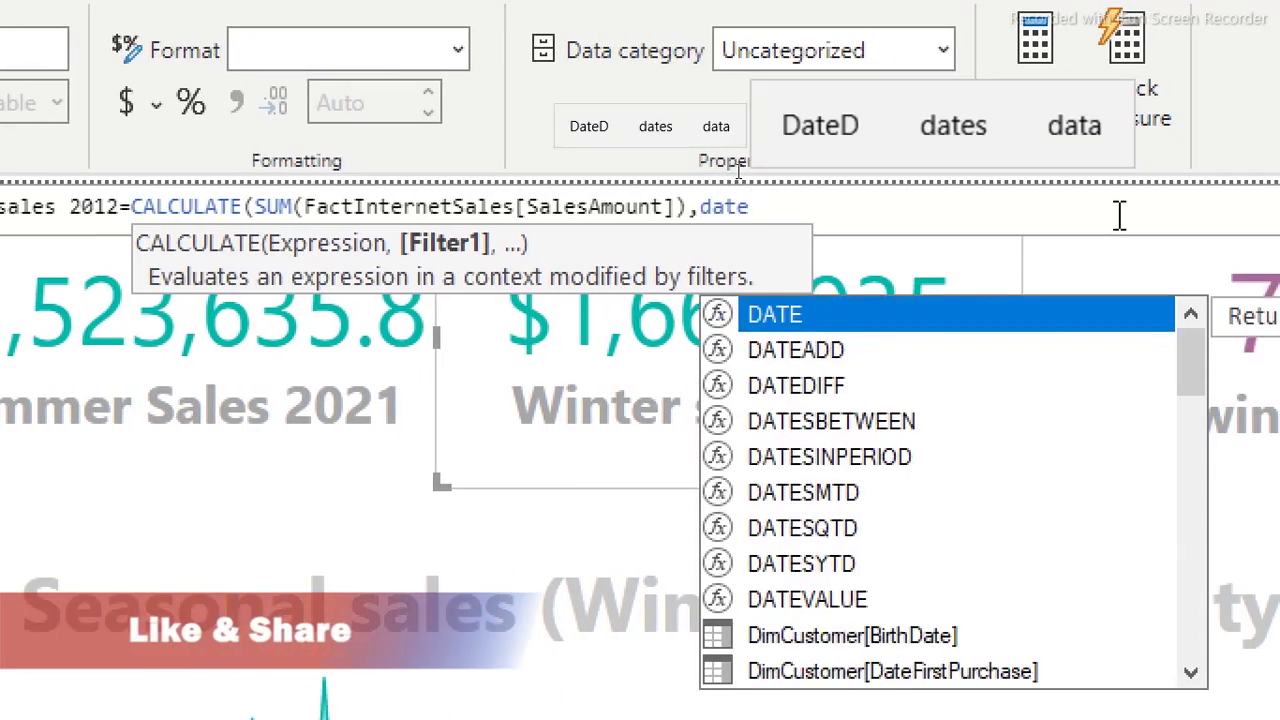
type("s")
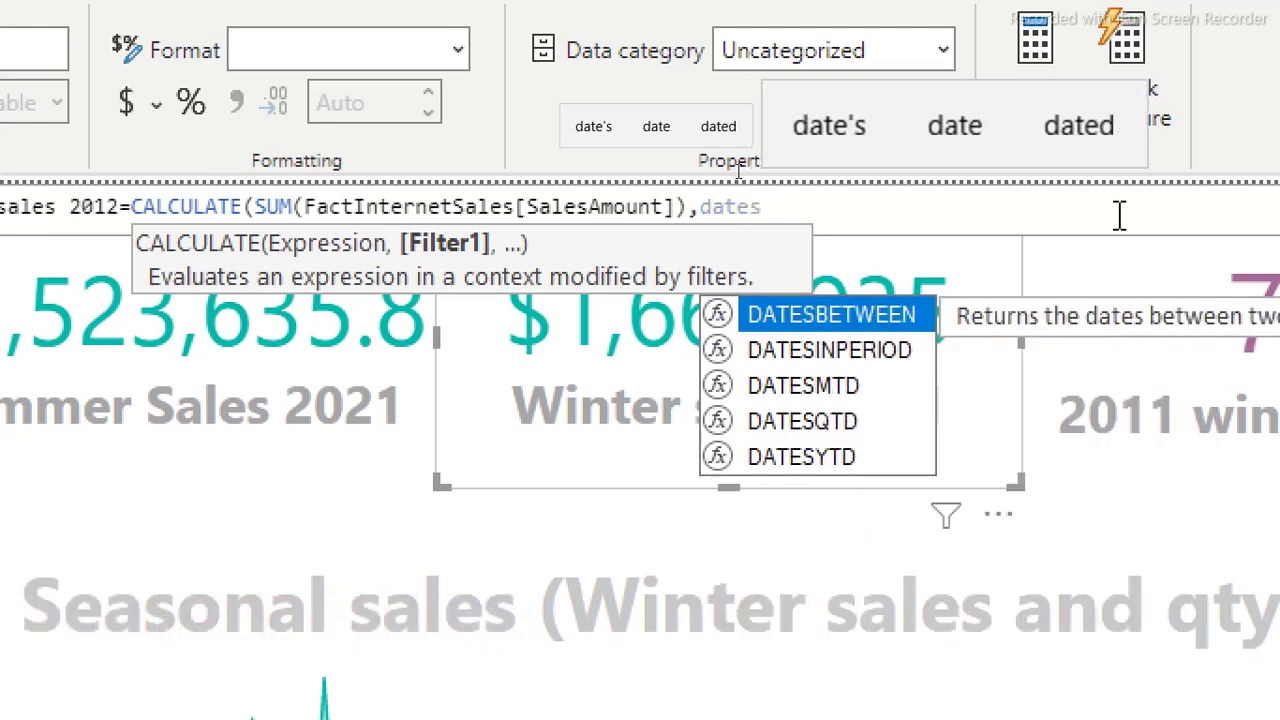
key("Tab")
type("(")
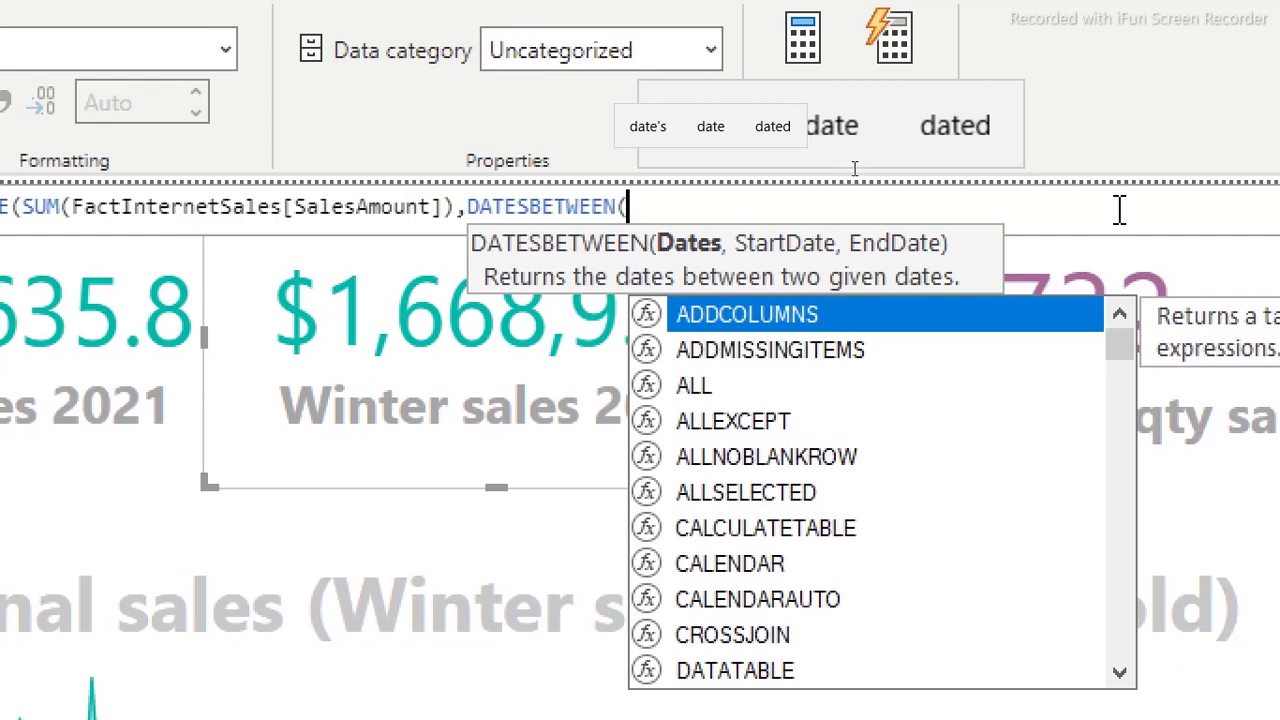
Step: Insert FactInternetSales[OrderDate] as the Dates argument of DATESBETWEEN, followed by a comma
type("orderd")
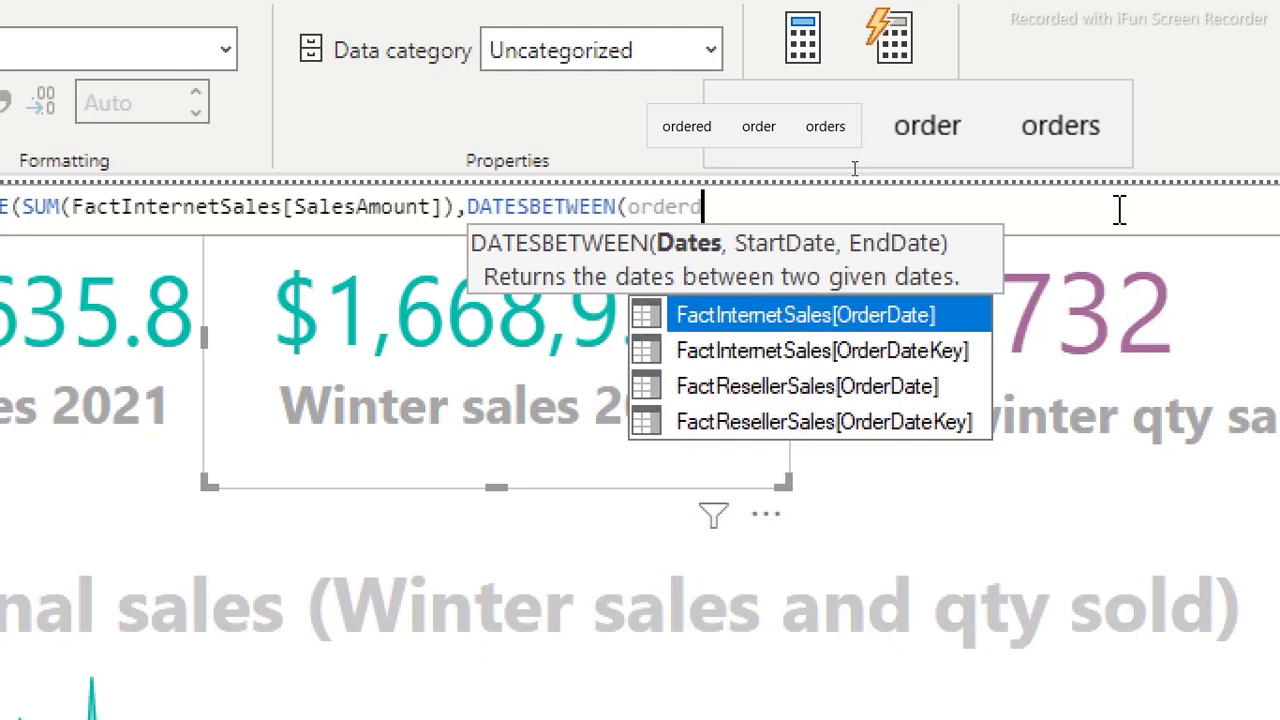
key("Tab")
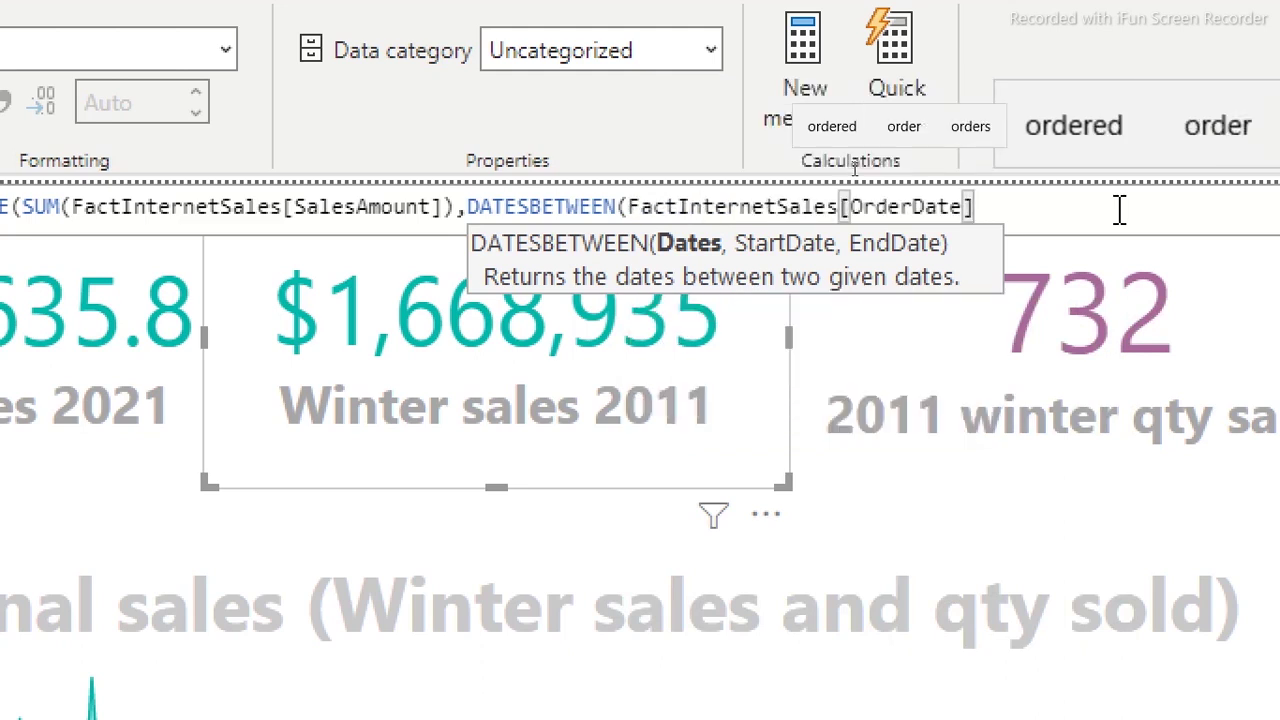
type(",")
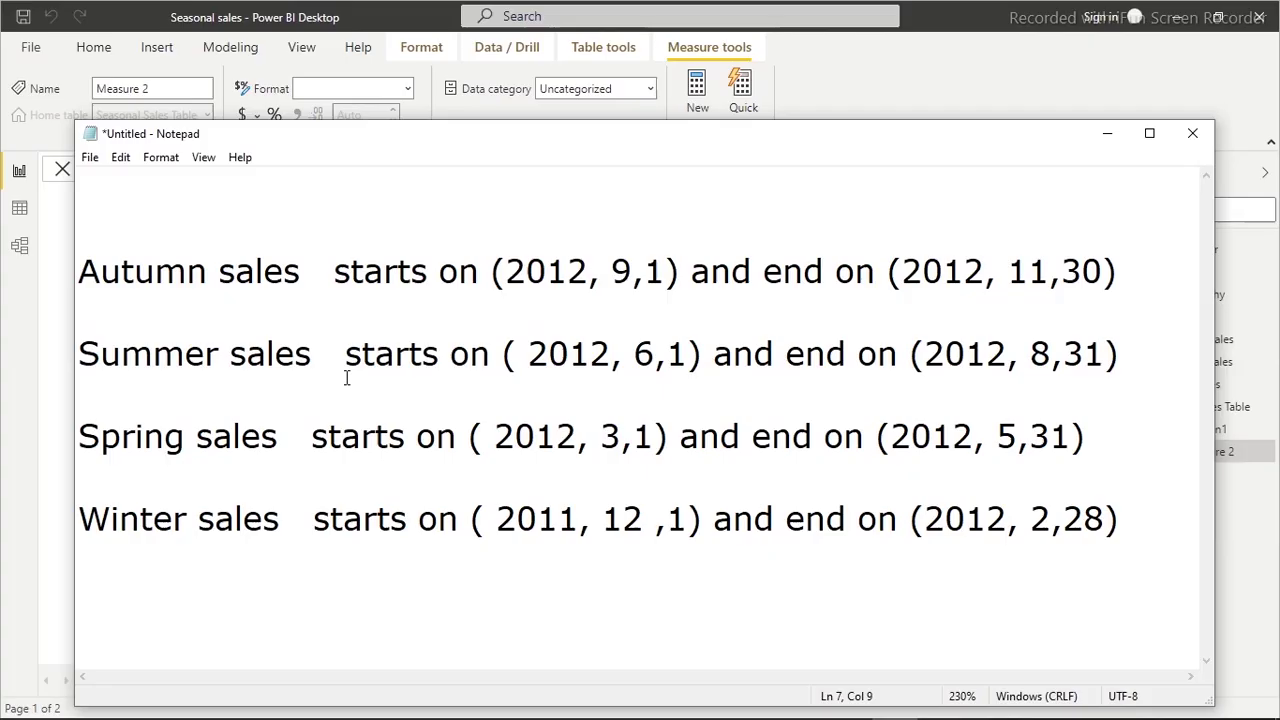
Step: Switch to the Notepad list, copy the Summer sales start date "2012, 6,1" and return to the Power BI formula
left_click_drag(314, 352, 79, 353)
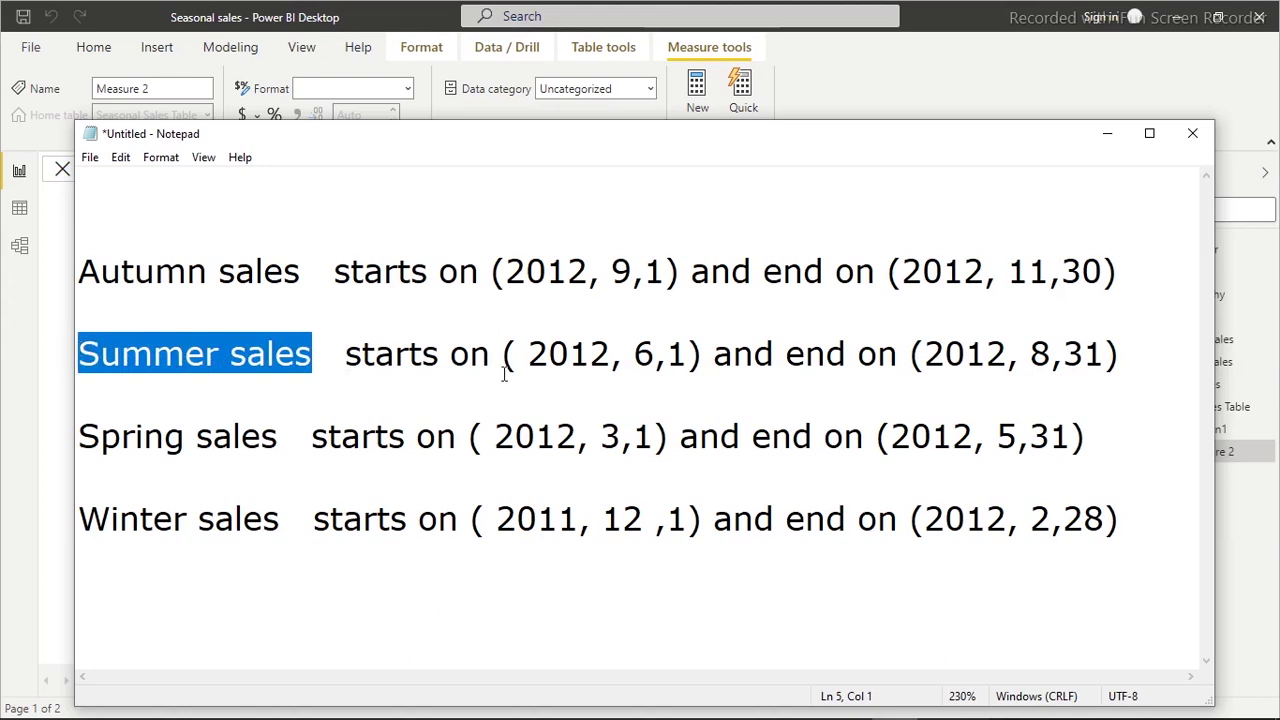
left_click(689, 353)
left_click_drag(692, 352, 533, 348)
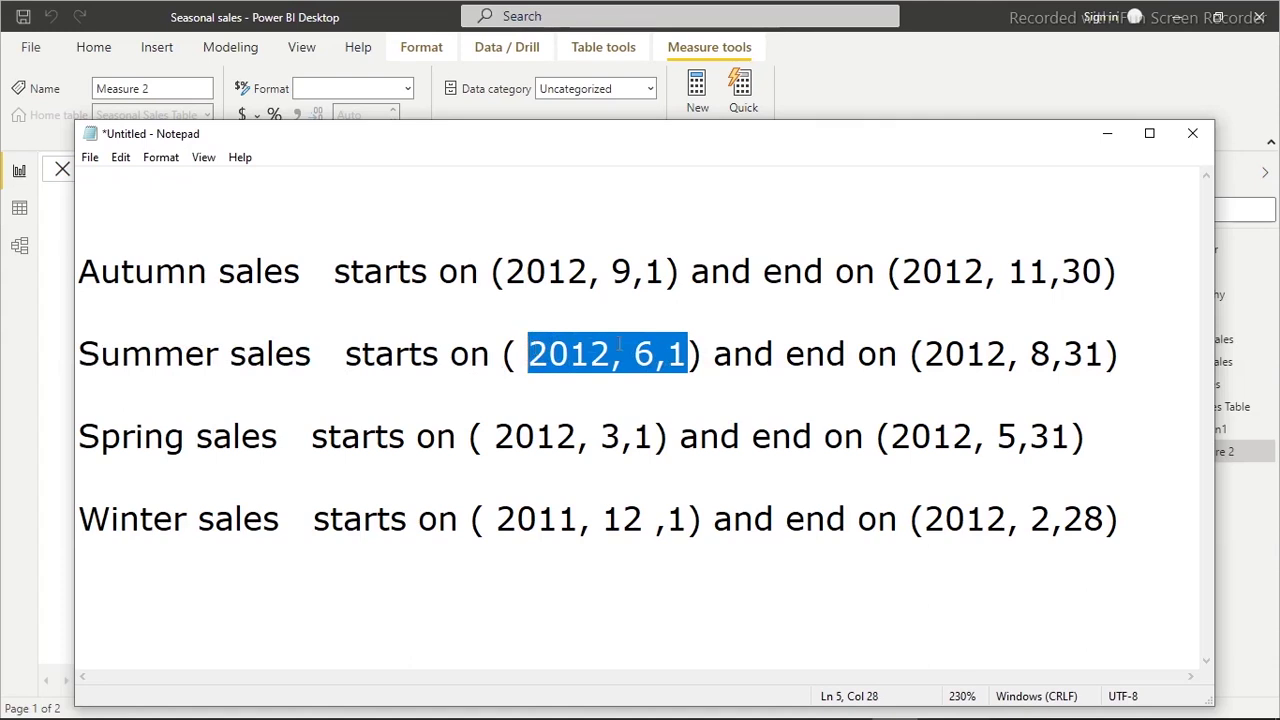
left_click(656, 355)
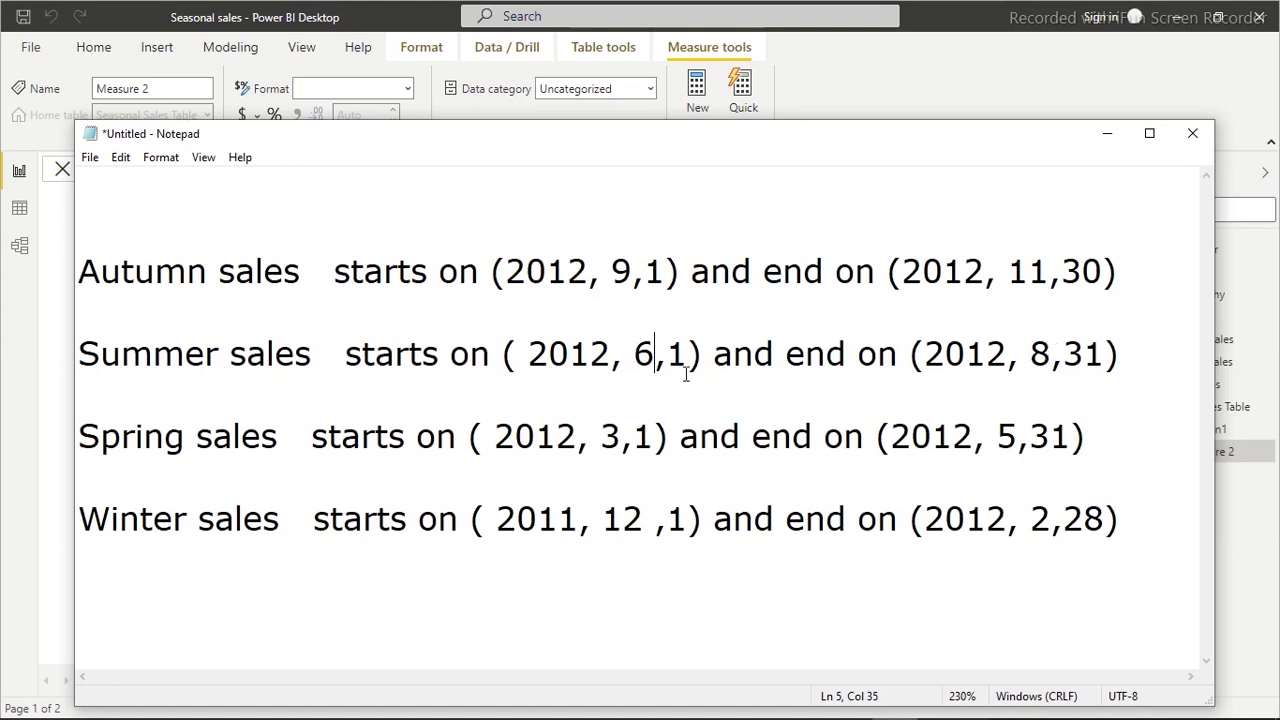
left_click_drag(686, 355, 531, 366)
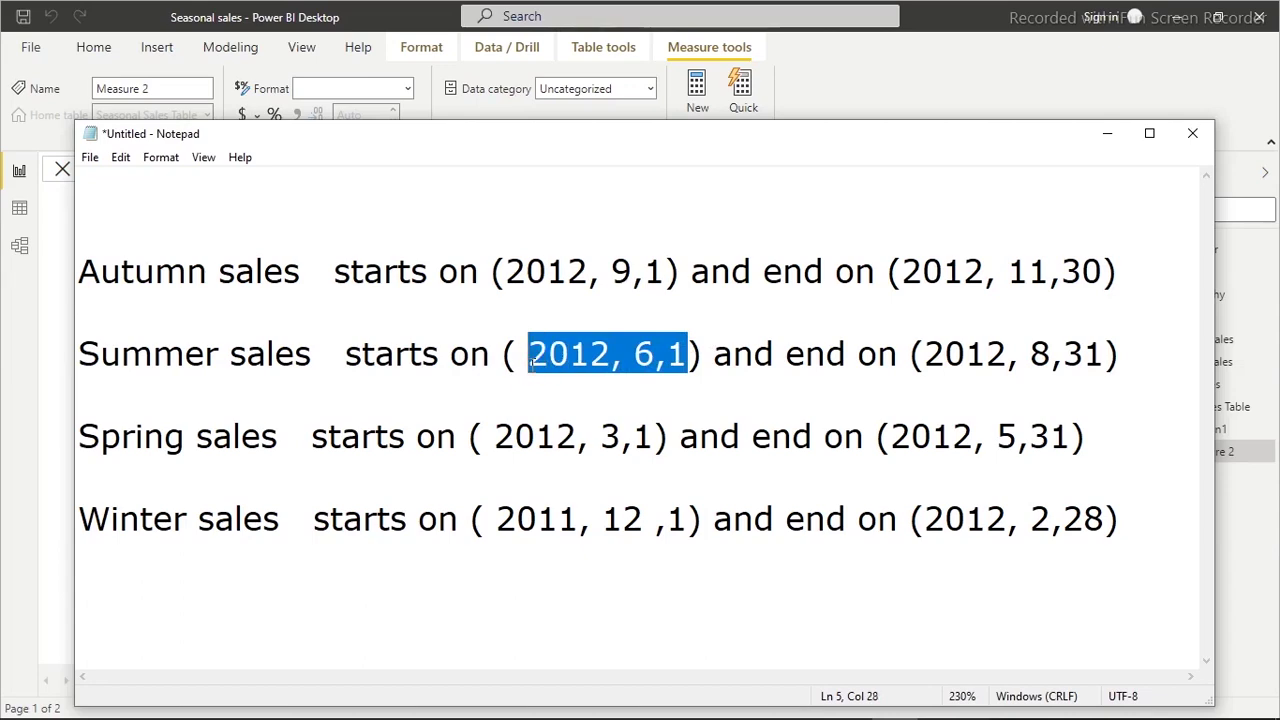
left_click(1107, 133)
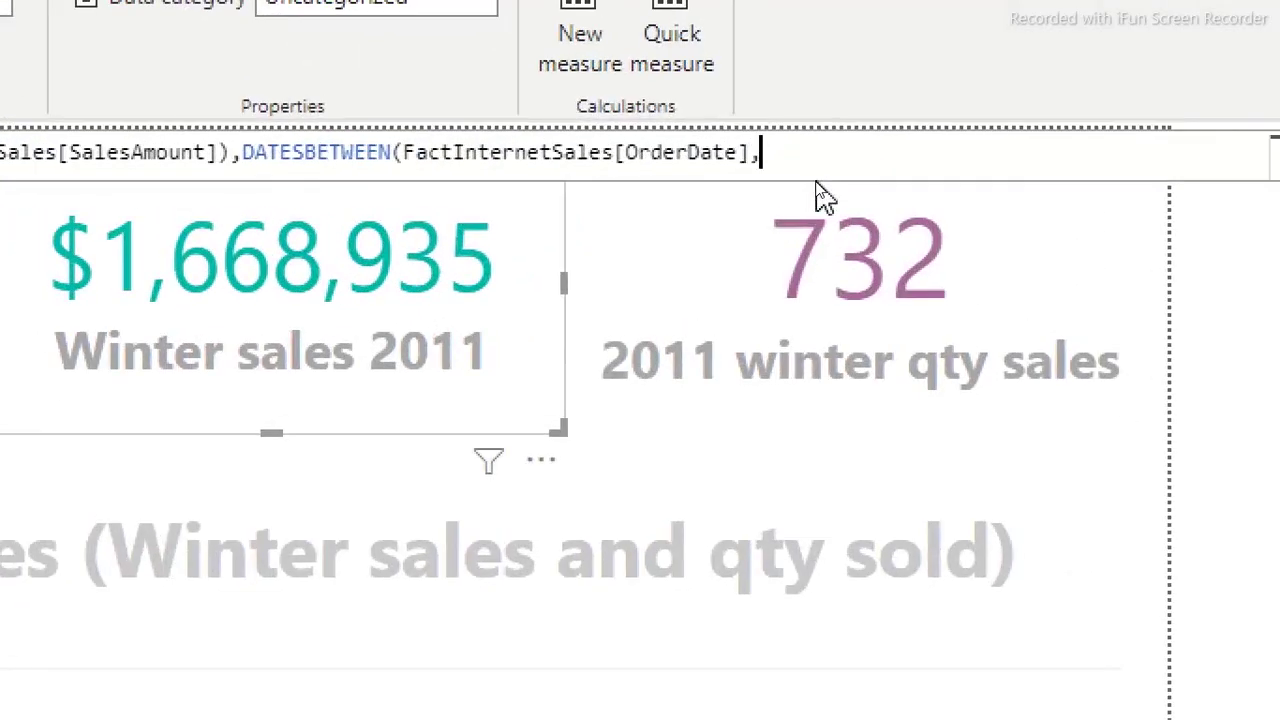
Step: Enter DATE(2012, 6,1) as the StartDate argument of DATESBETWEEN, followed by a comma
type("dat")
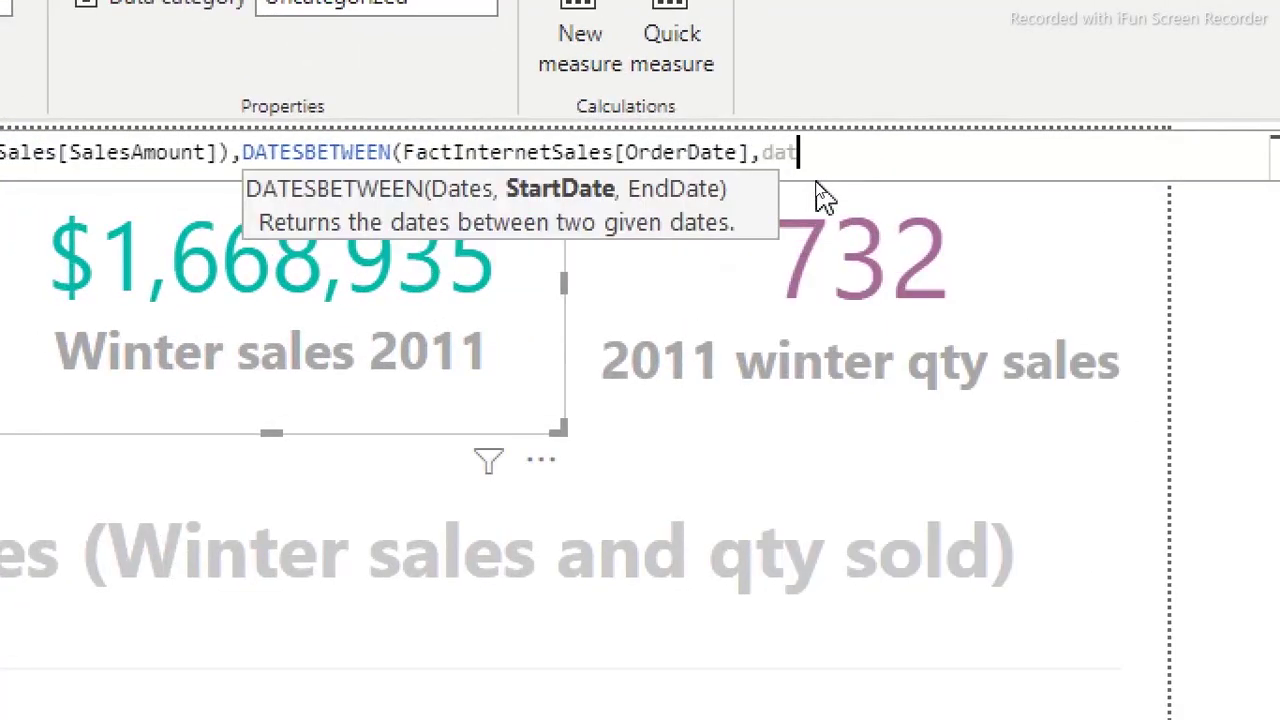
type("e1")
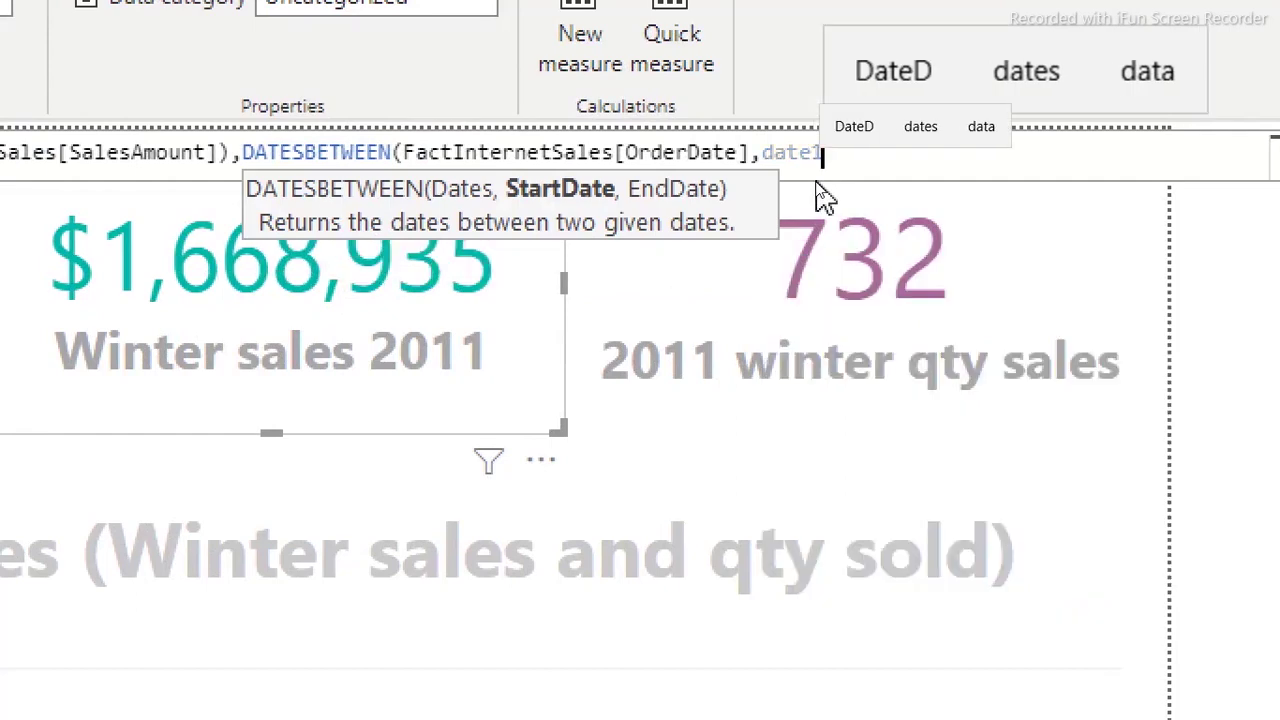
key("BackSpace")
key("Tab")
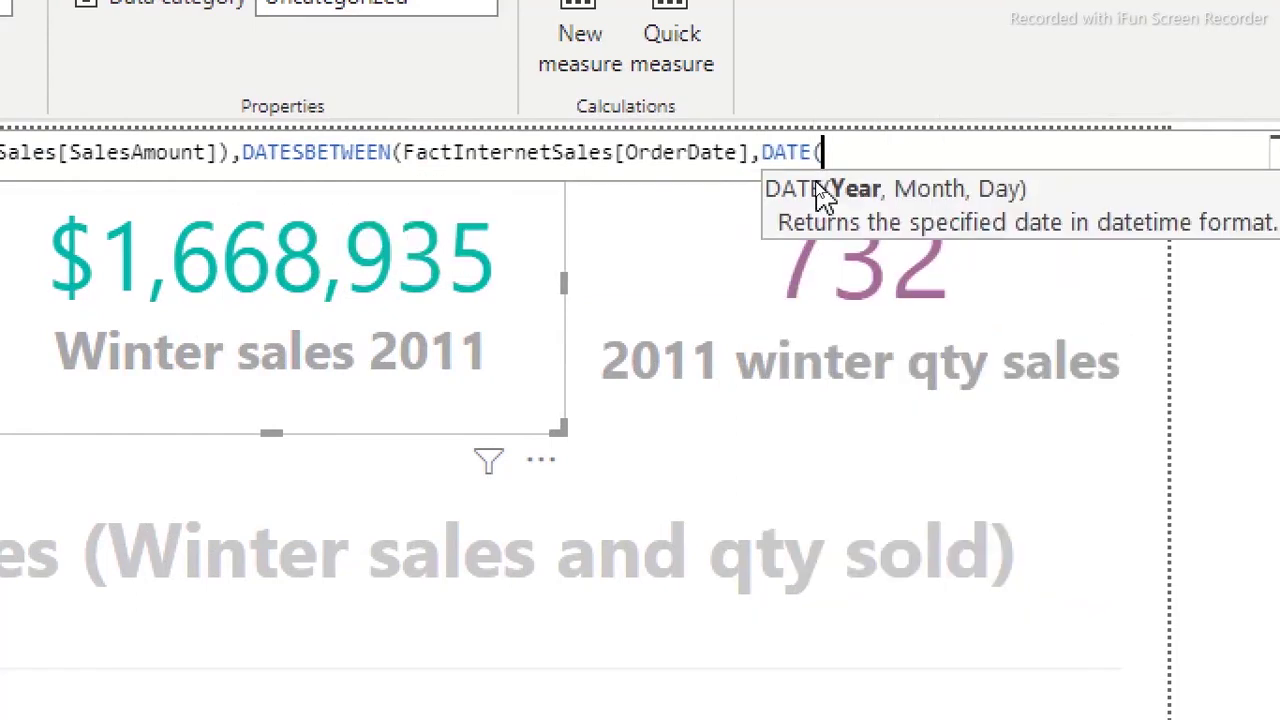
type("2012, 6,1")
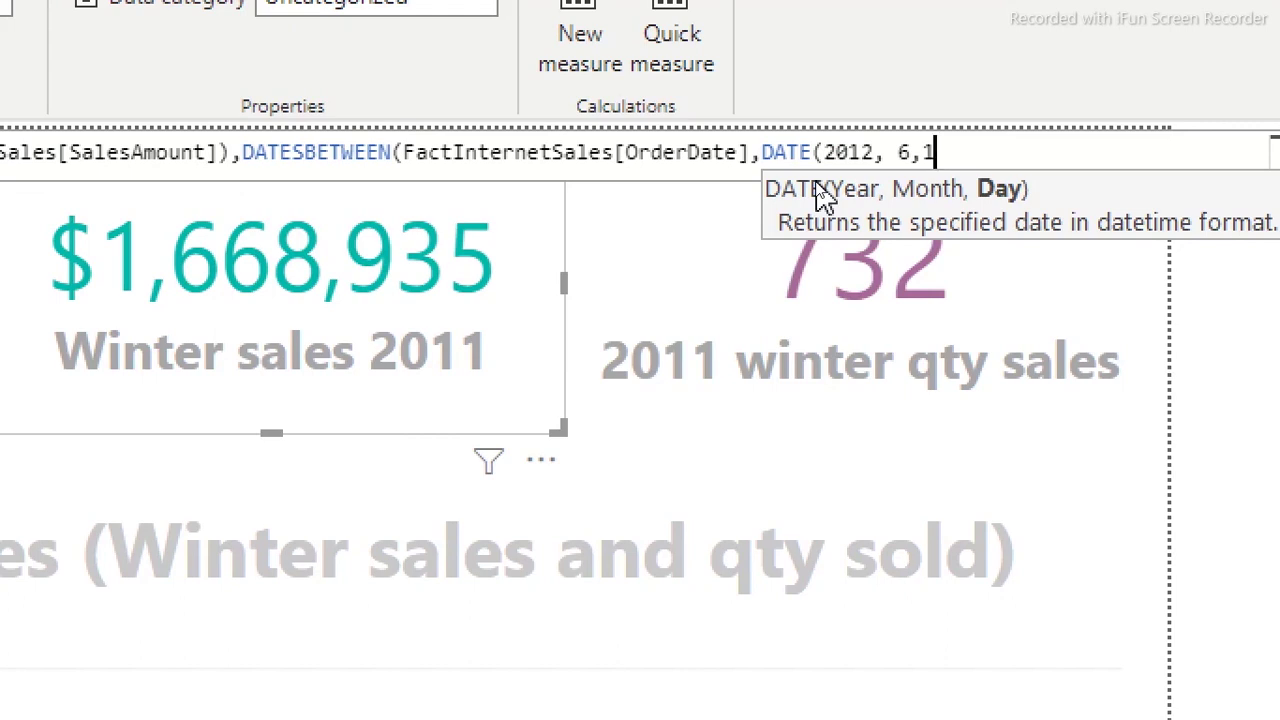
type(")")
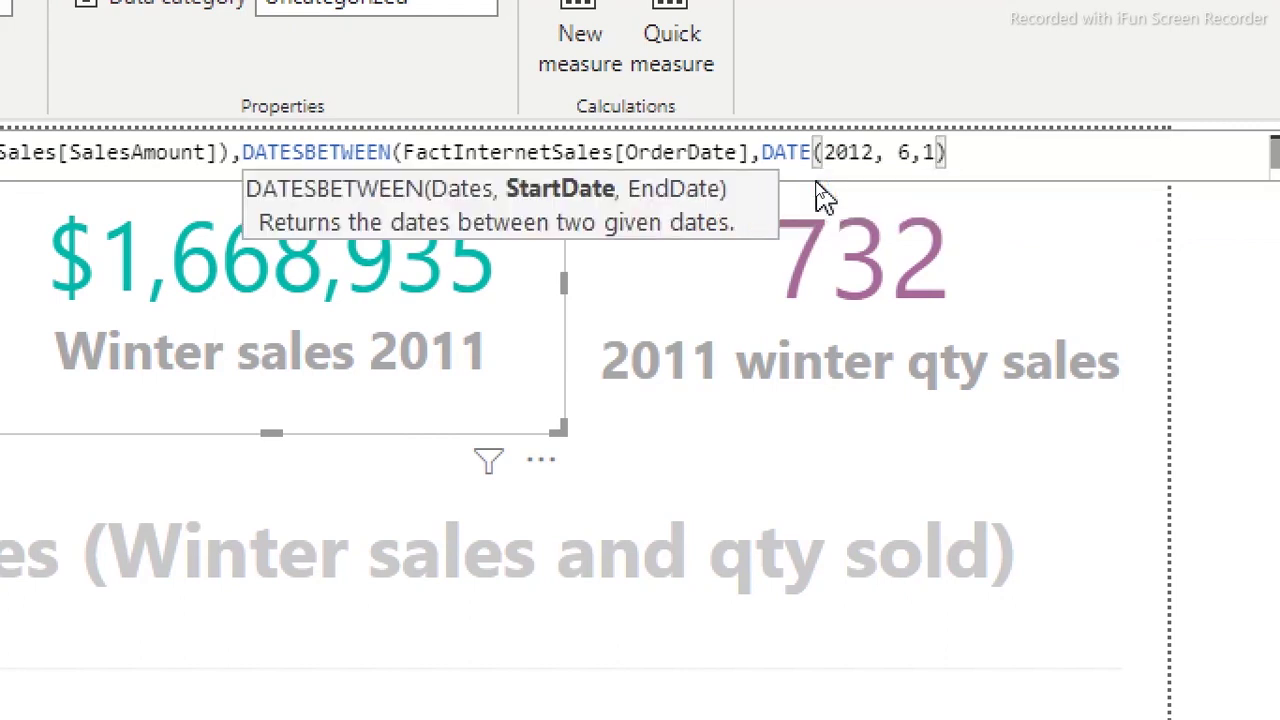
type(",")
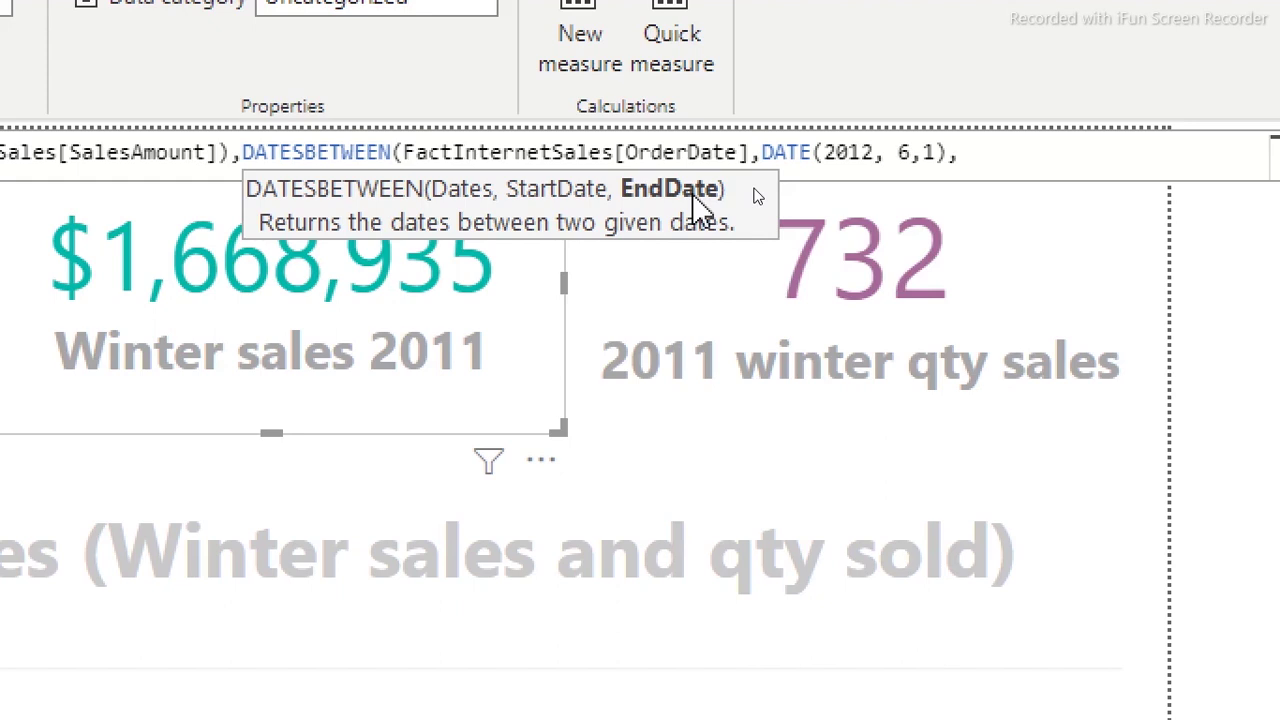
Step: Enter DATE(2012, 8,31) as the EndDate argument, close all parentheses and commit the Summer sales 2012 measure
type("date")
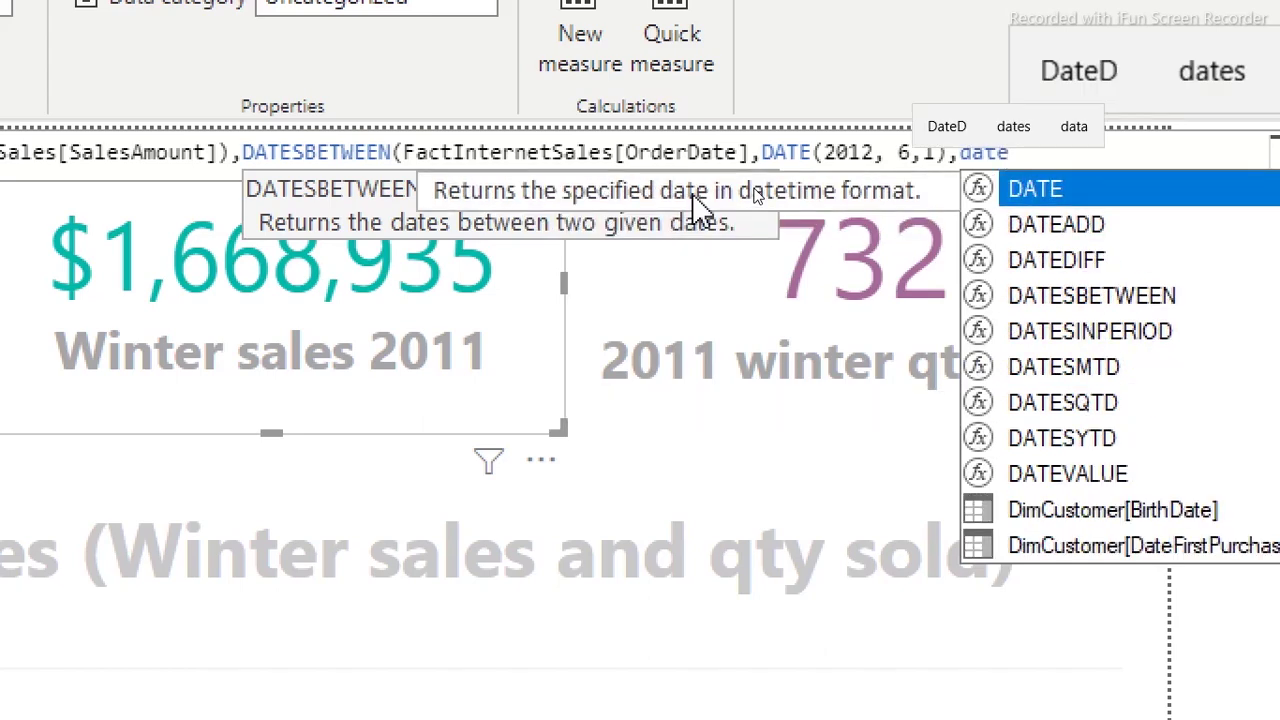
key("Tab")
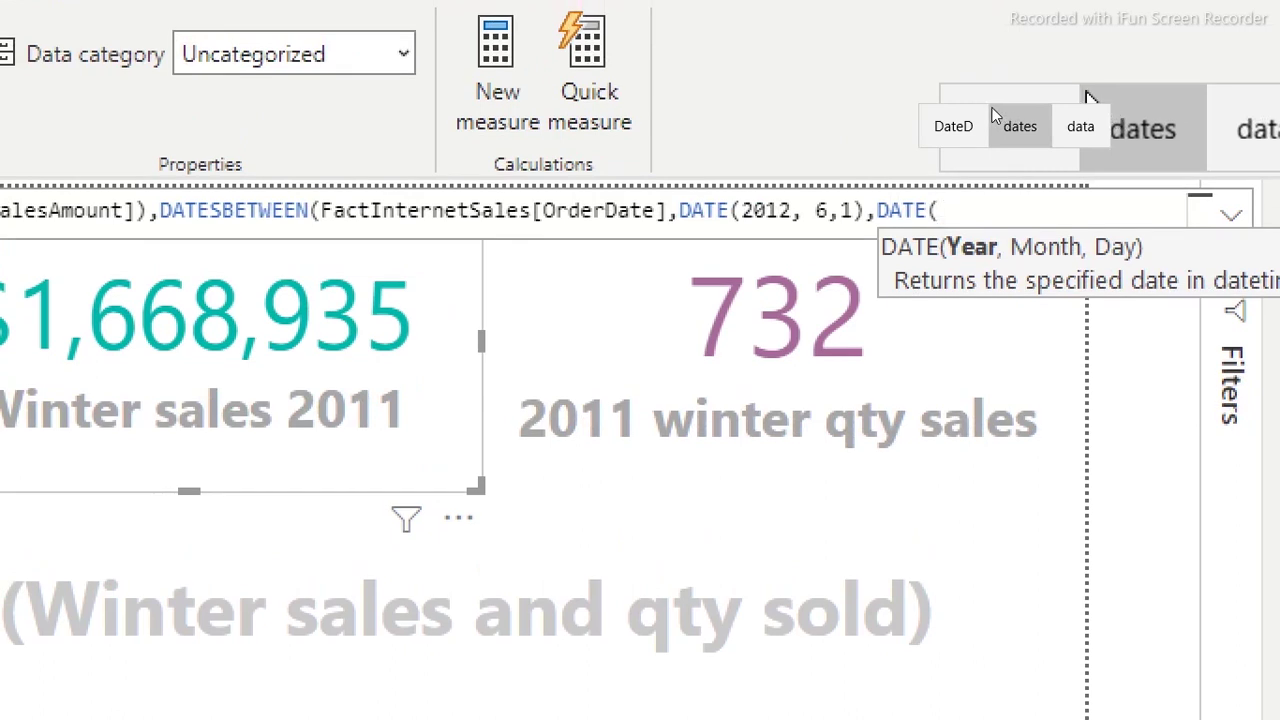
type("2012, 6,1")
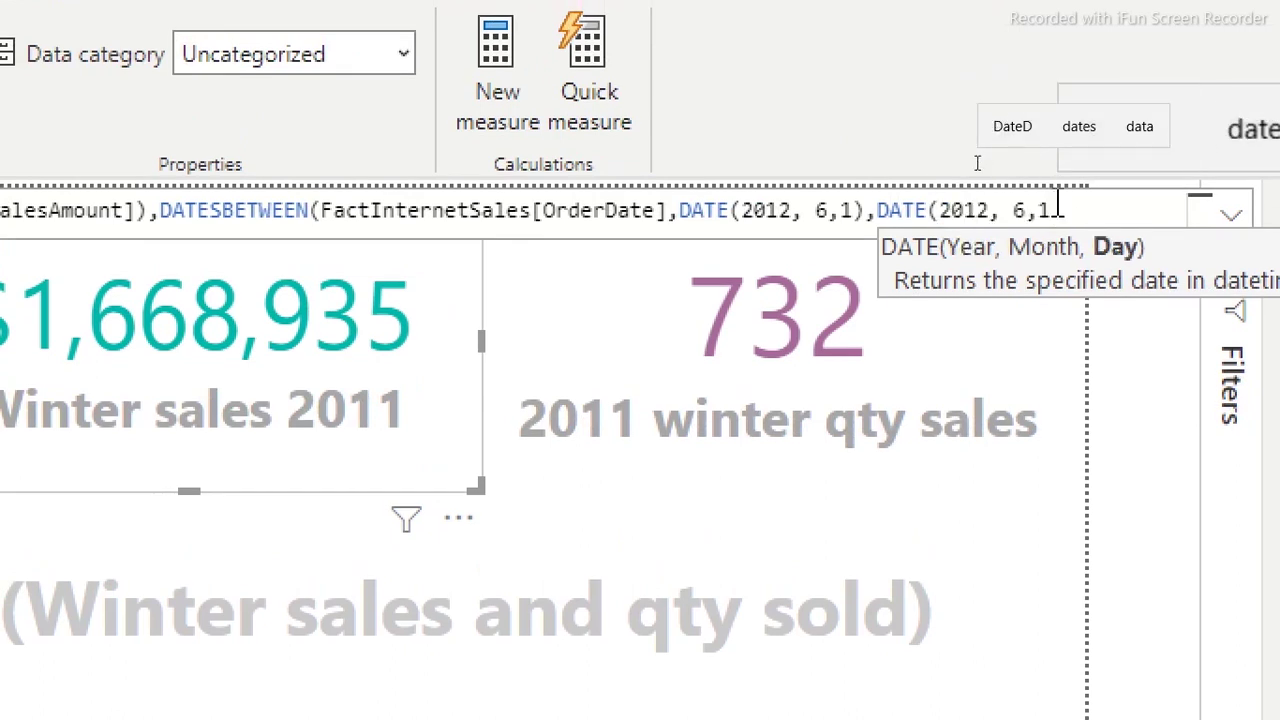
left_click_drag(1049, 210, 1013, 210)
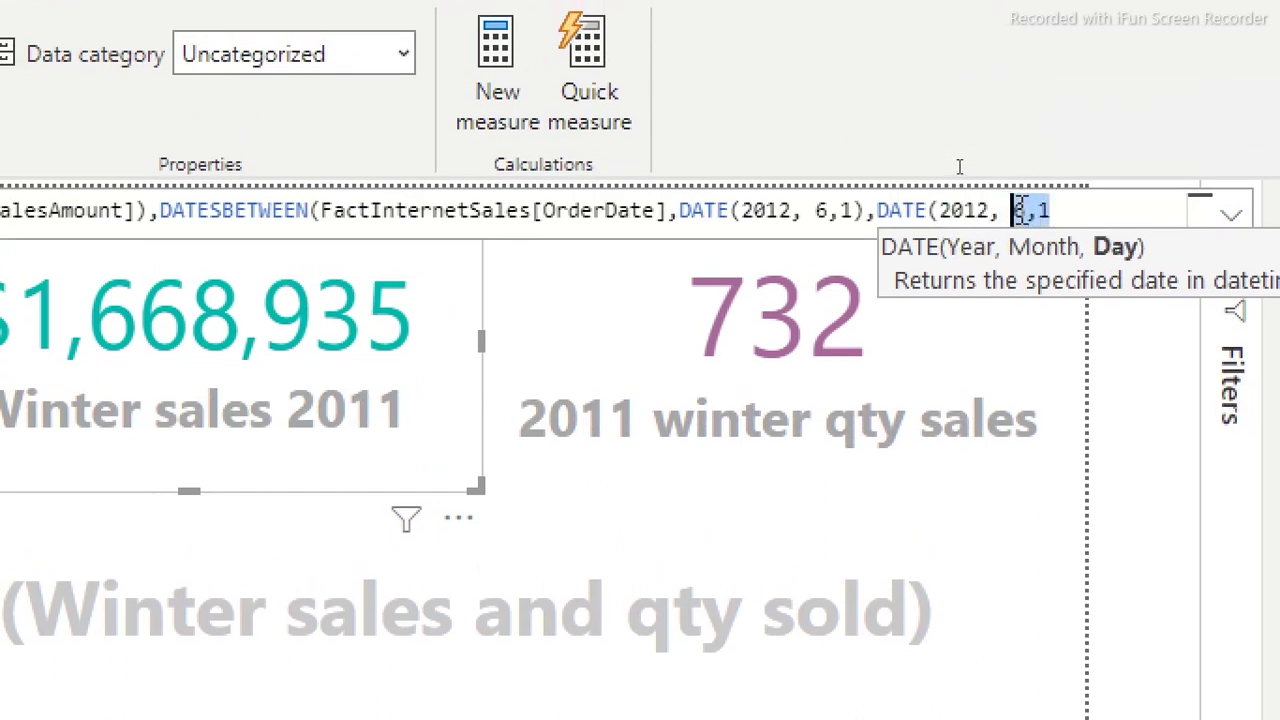
type("8,")
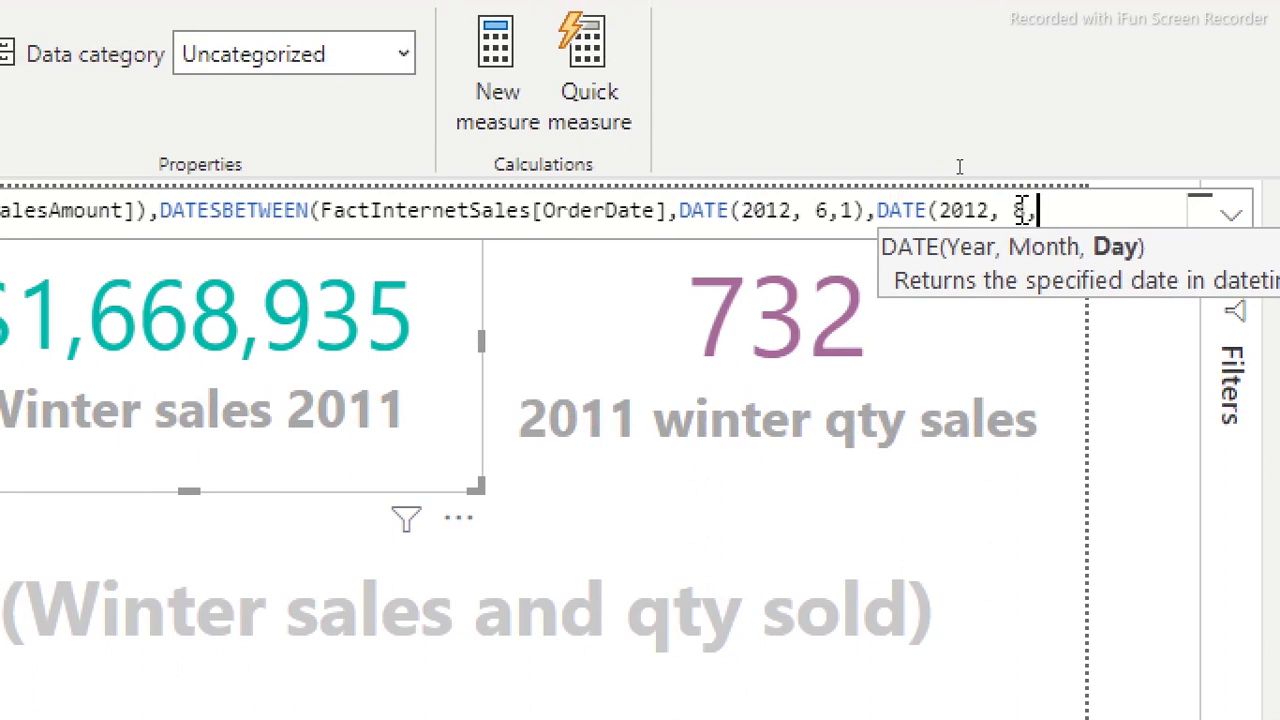
type("31)))")
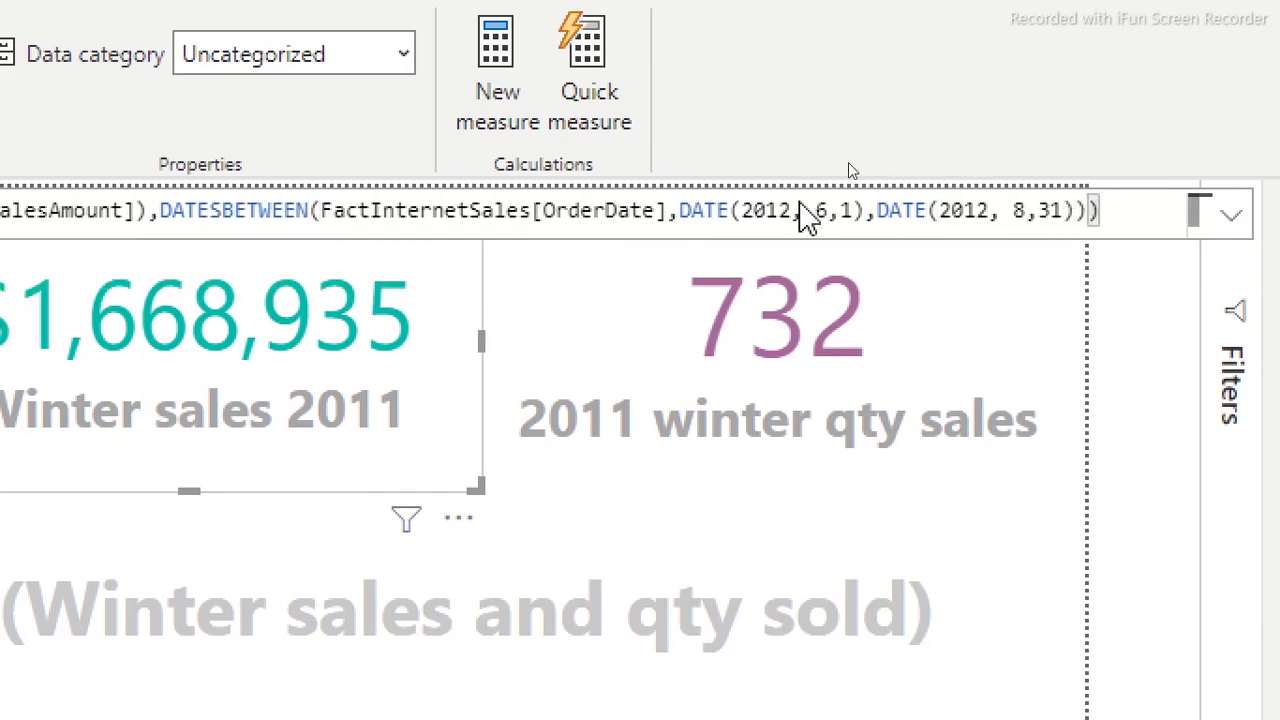
key("Return")
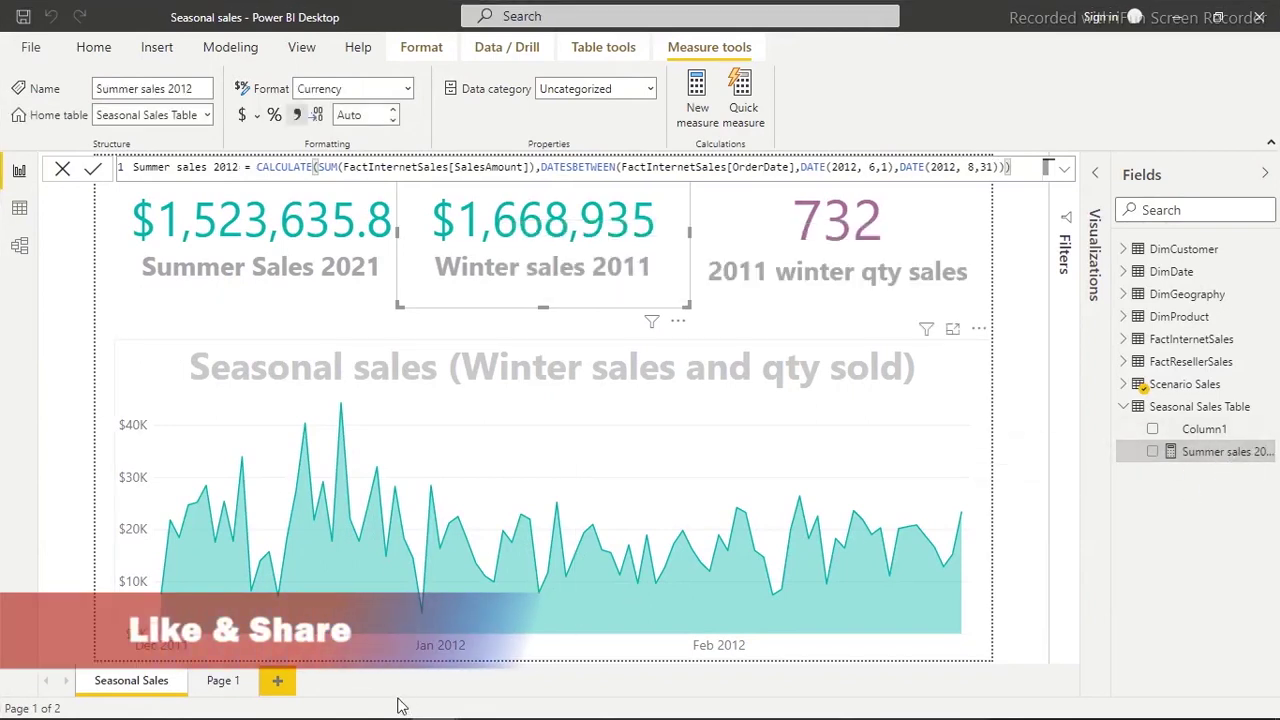
Step: Add the Summer sales 2012 measure to Page 1 and display it as a card visual
left_click(226, 684)
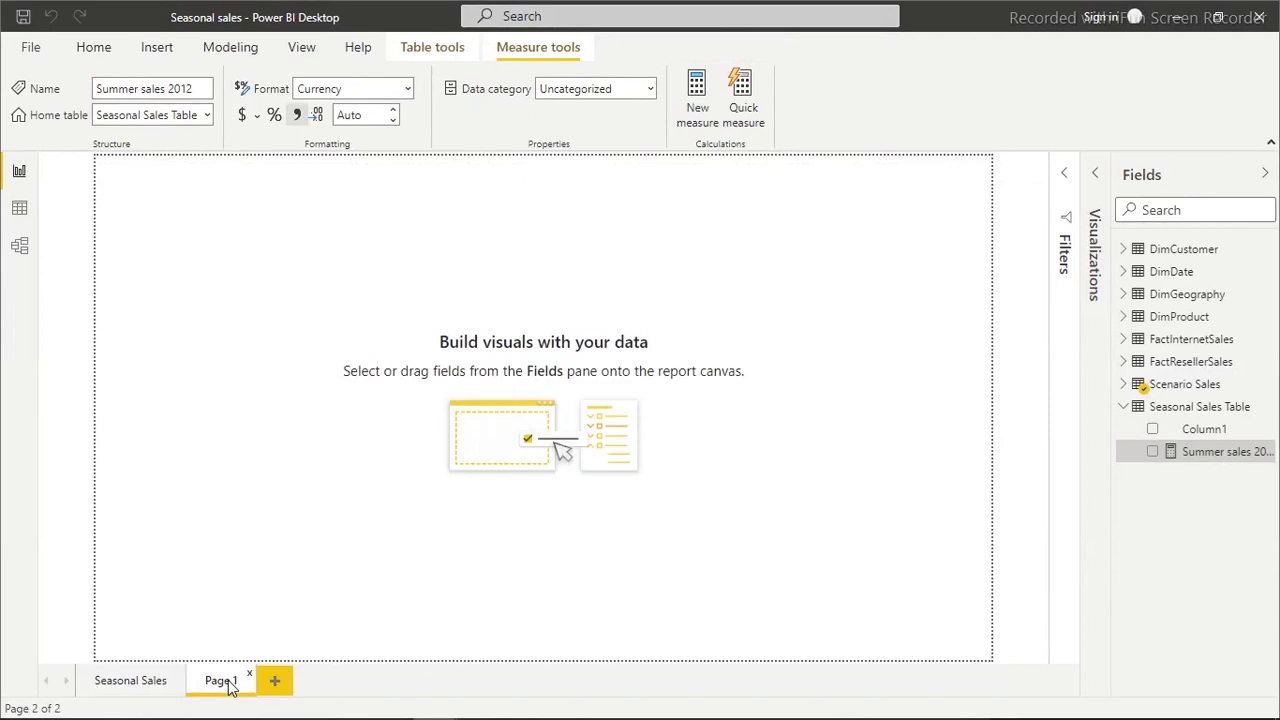
left_click(1155, 452)
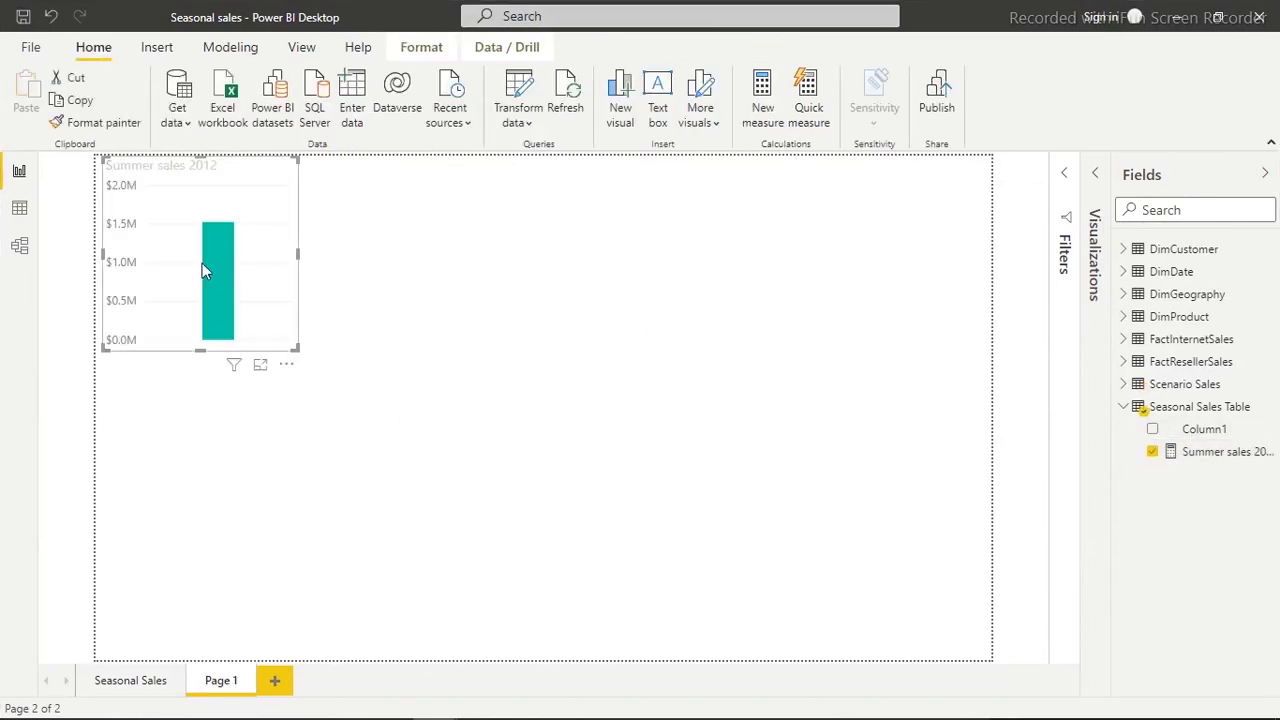
left_click(1100, 178)
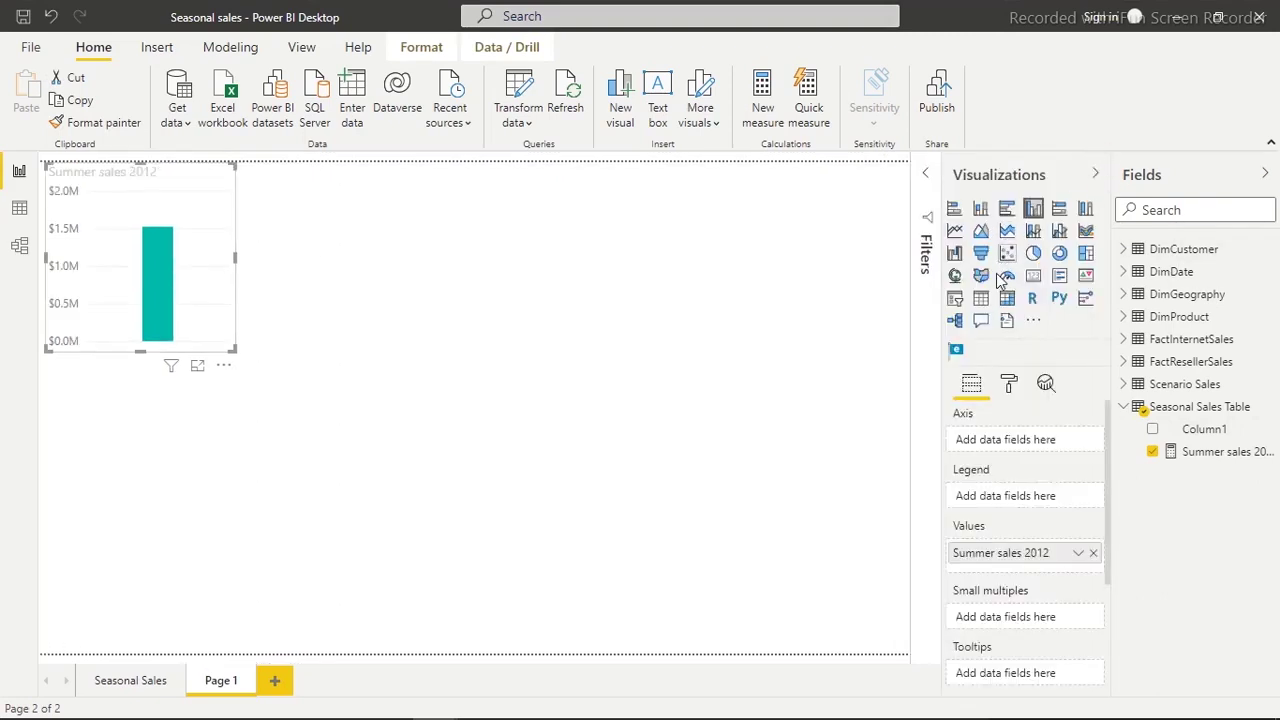
left_click(1033, 277)
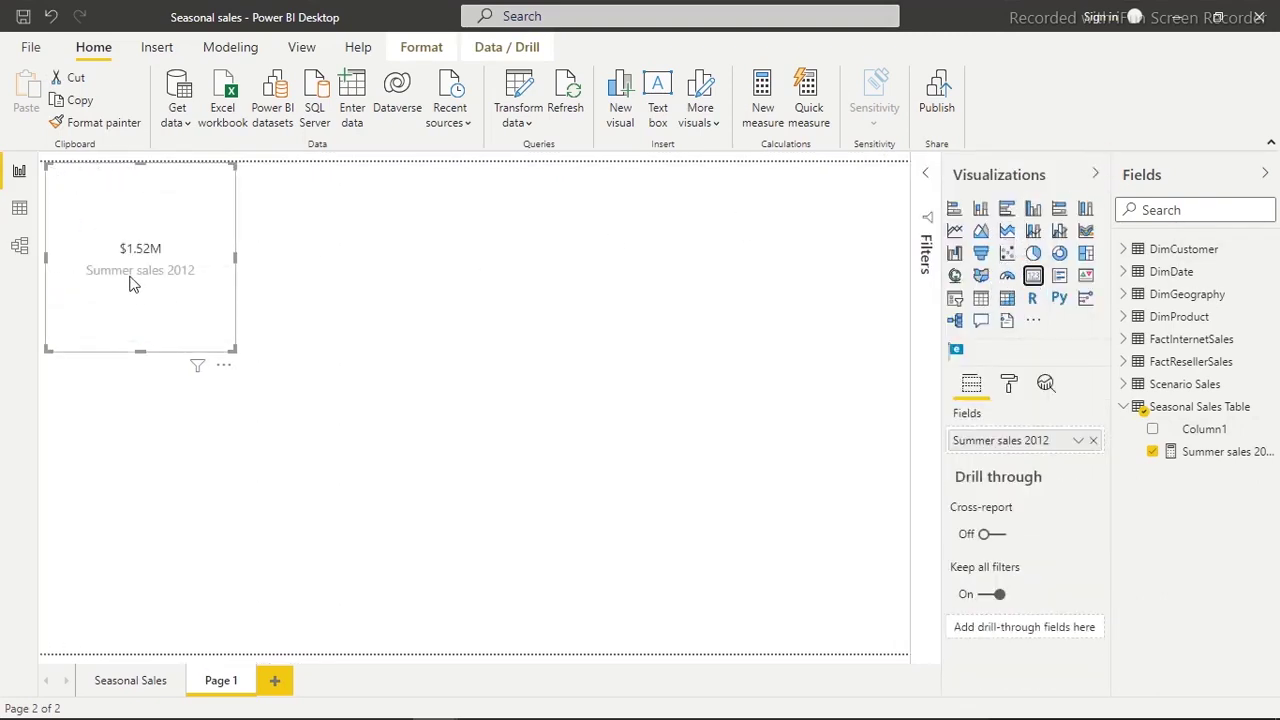
mouse_move(146, 228)
left_mouse_down()
mouse_move(209, 229)
mouse_move(140, 214)
left_mouse_up()
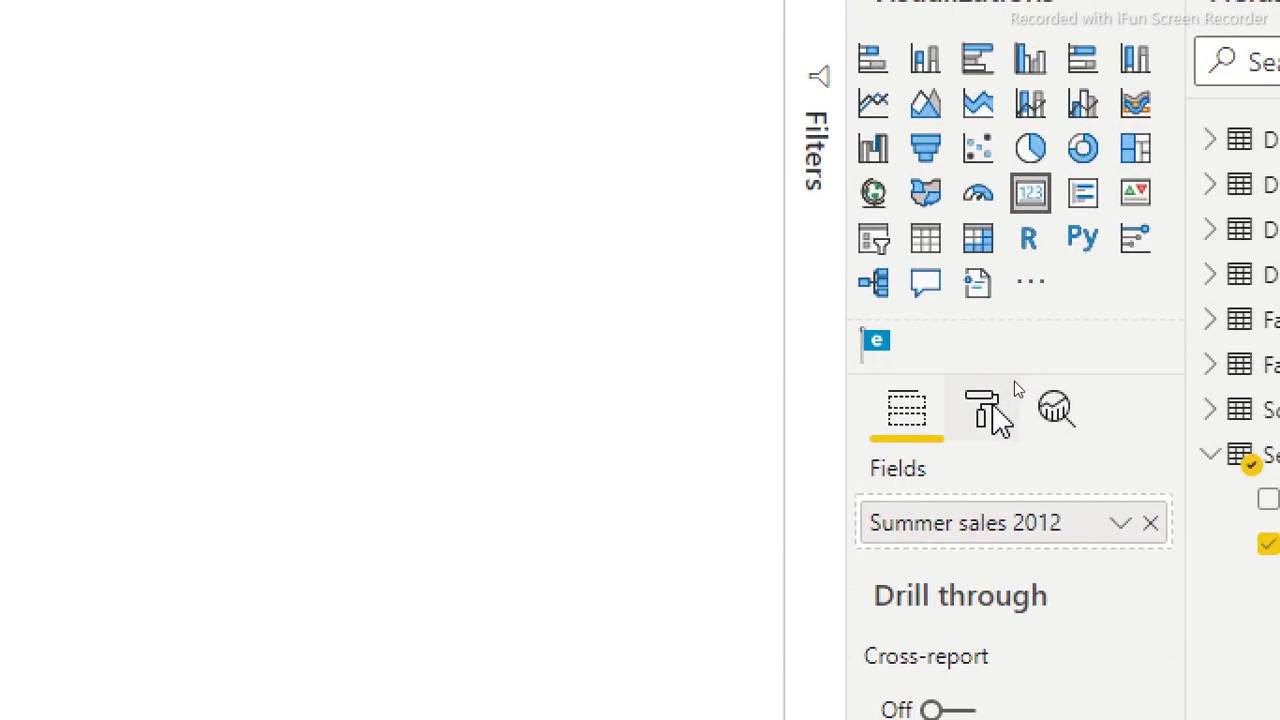
Step: Format the card's data label with display units None and a text size of 50 pt
left_click(990, 408)
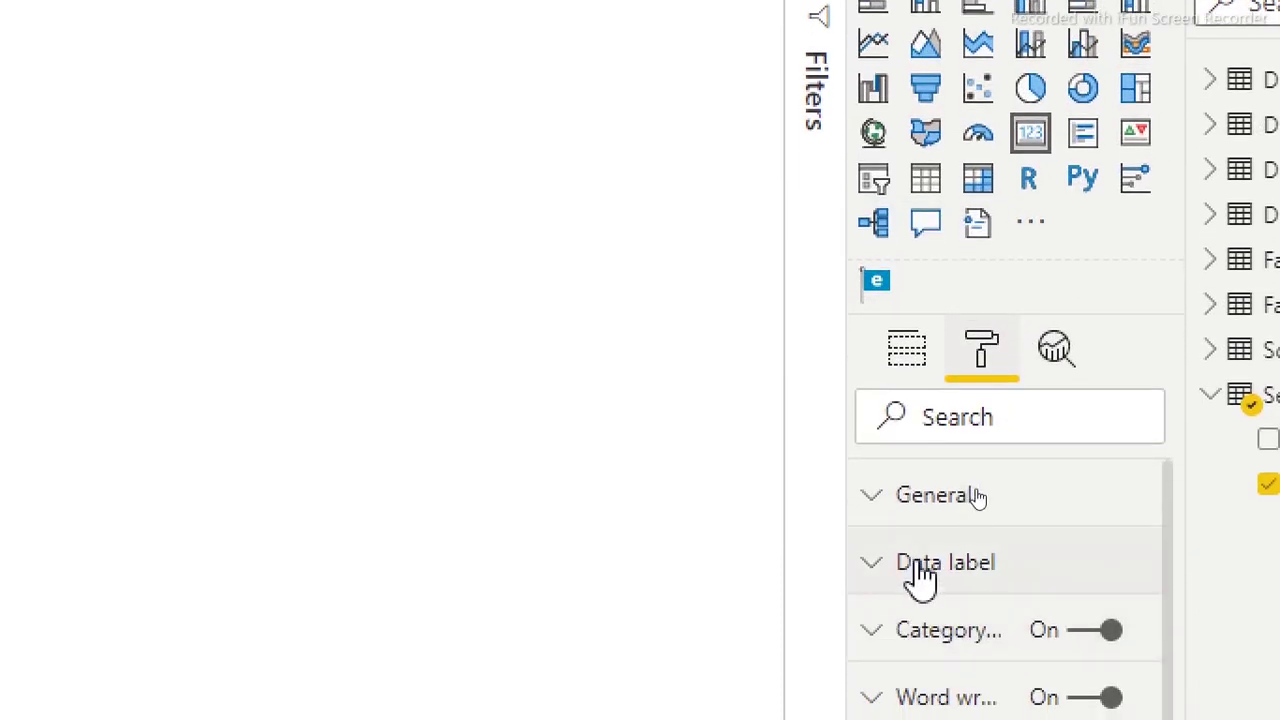
left_click(920, 578)
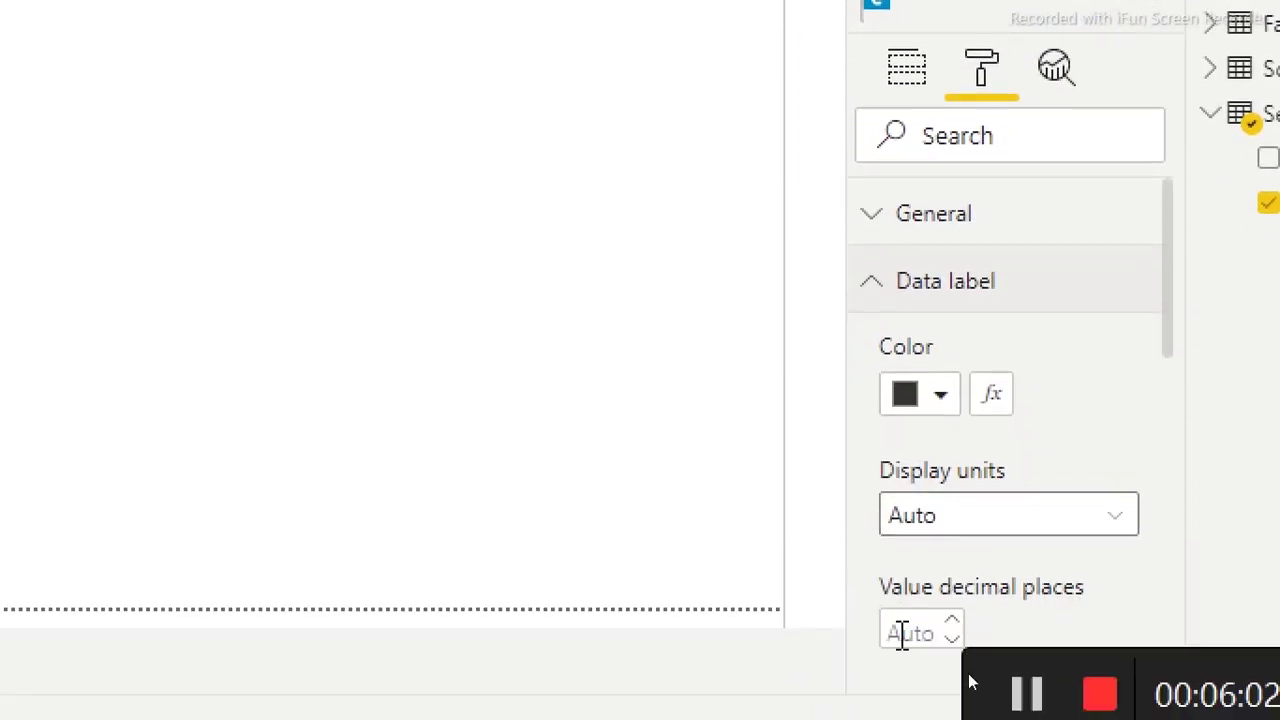
left_click(957, 520)
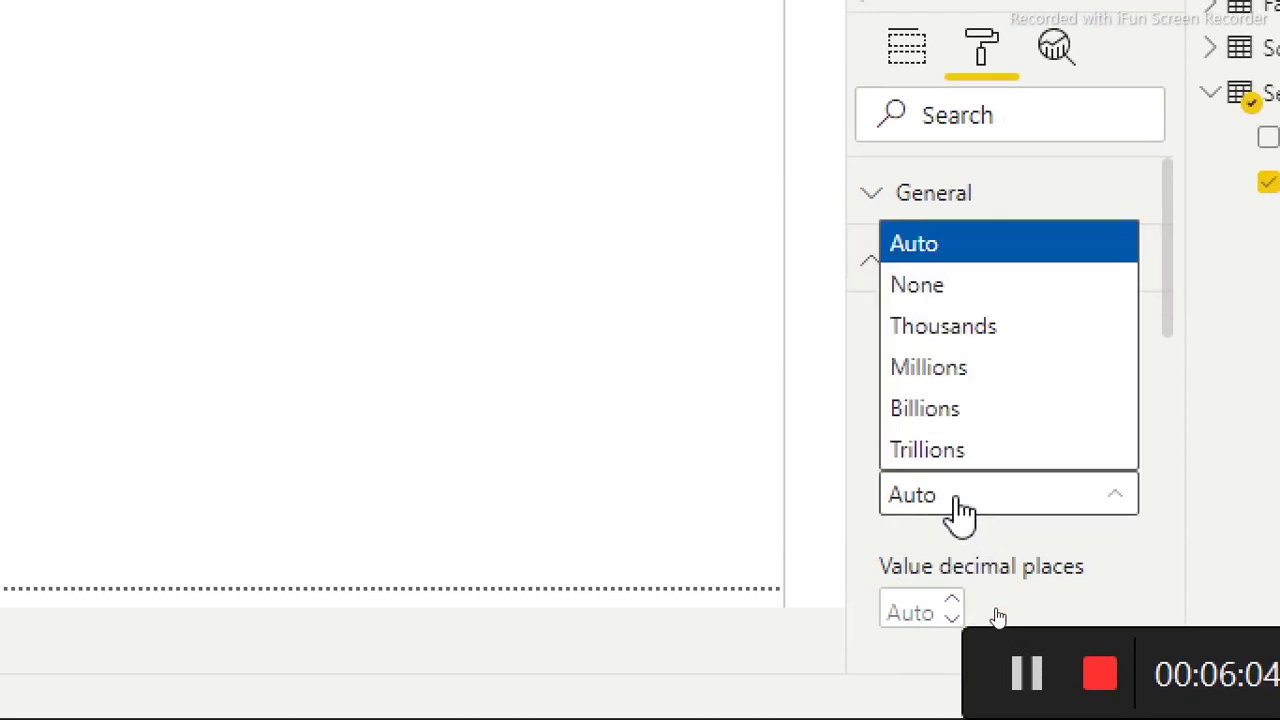
left_click(945, 300)
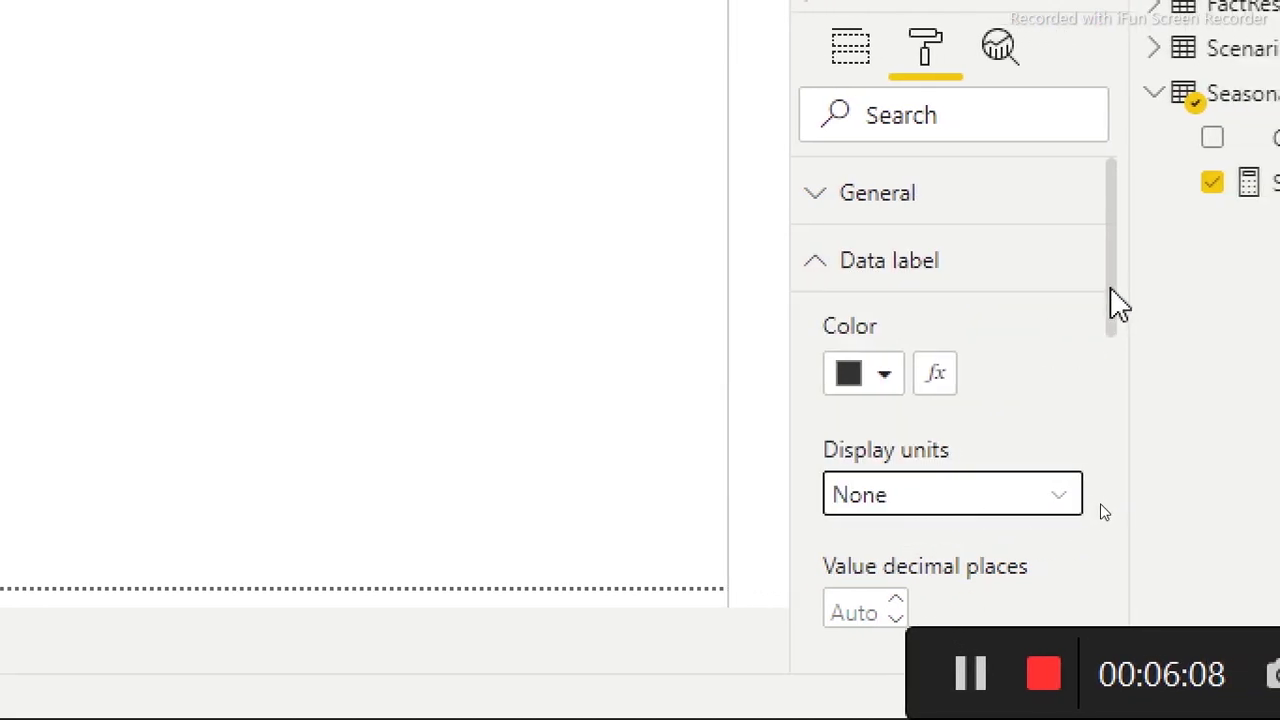
left_click_drag(1115, 305, 1114, 429)
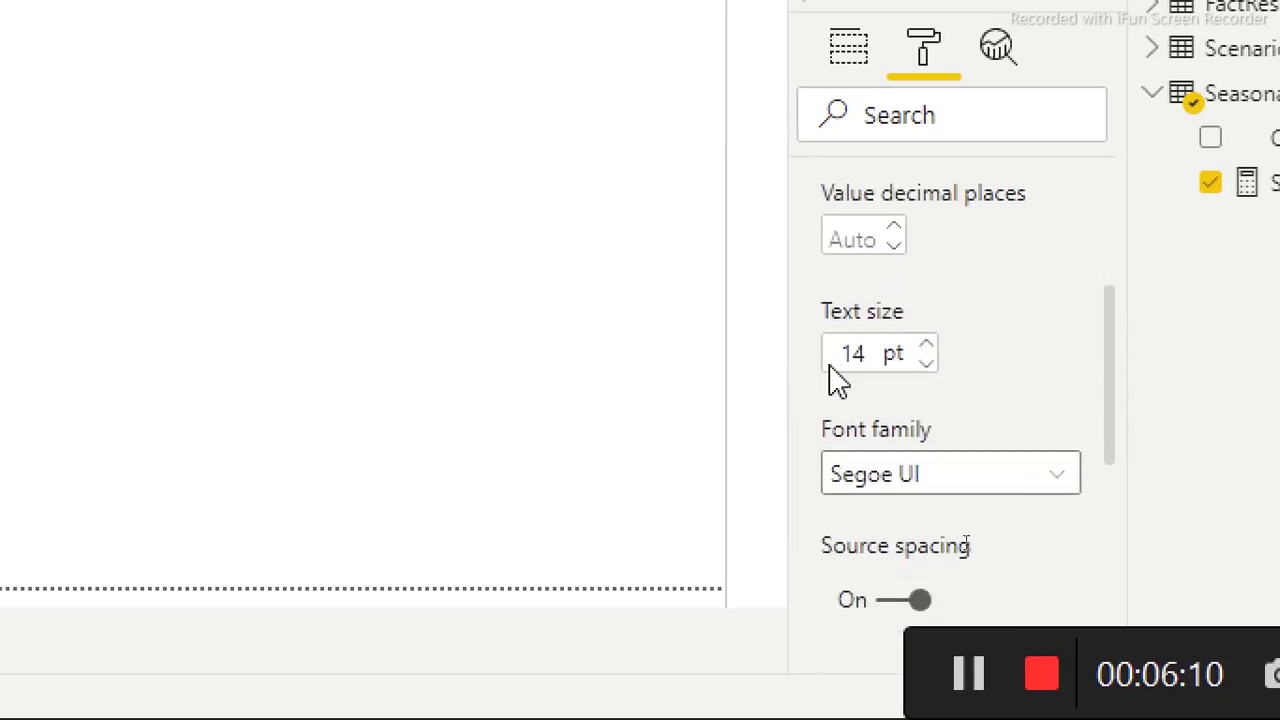
left_click_drag(870, 358, 797, 360)
type("50")
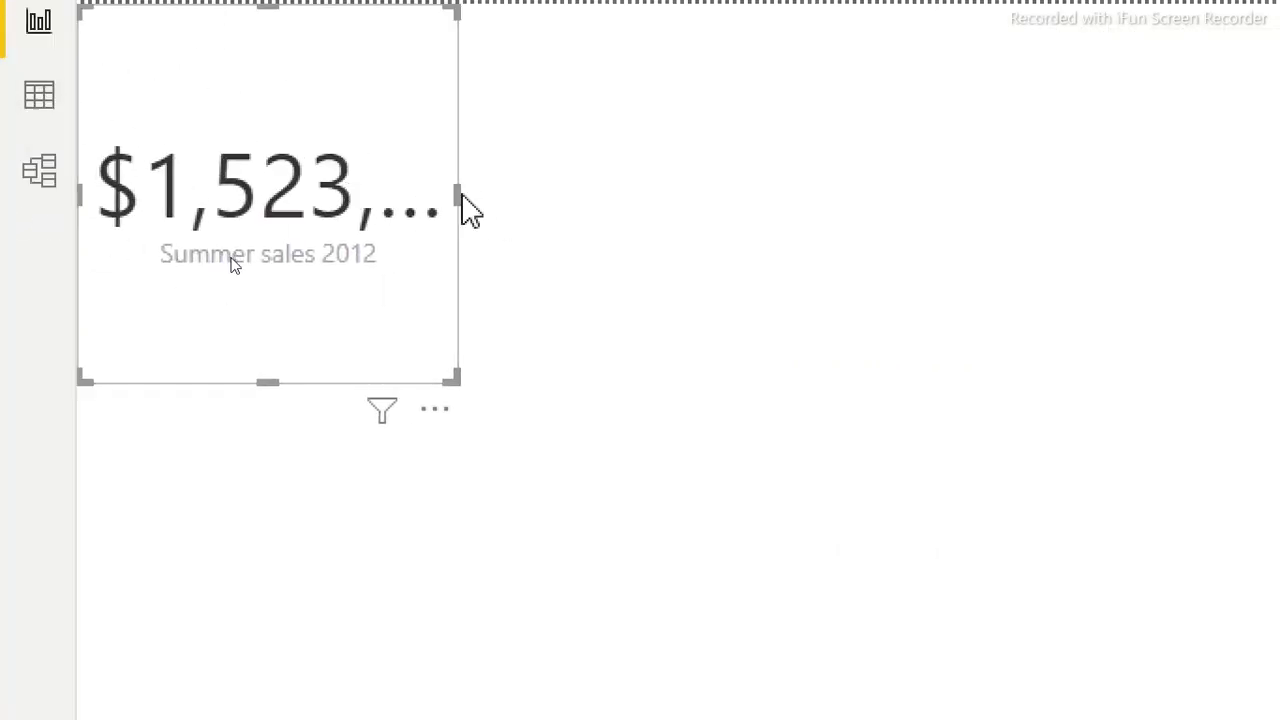
Step: Widen the Summer sales 2012 card to more than twice its width so the whole value fits
left_click(460, 210)
left_click(228, 257)
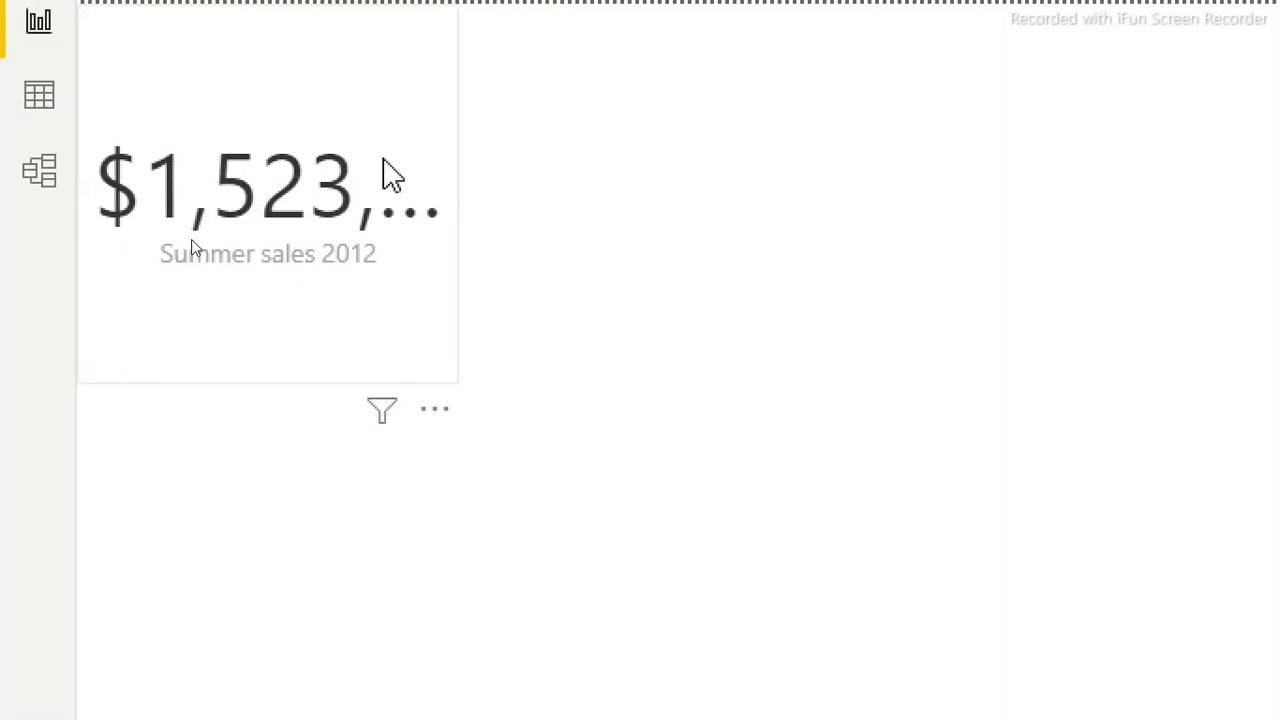
left_click_drag(455, 195, 980, 170)
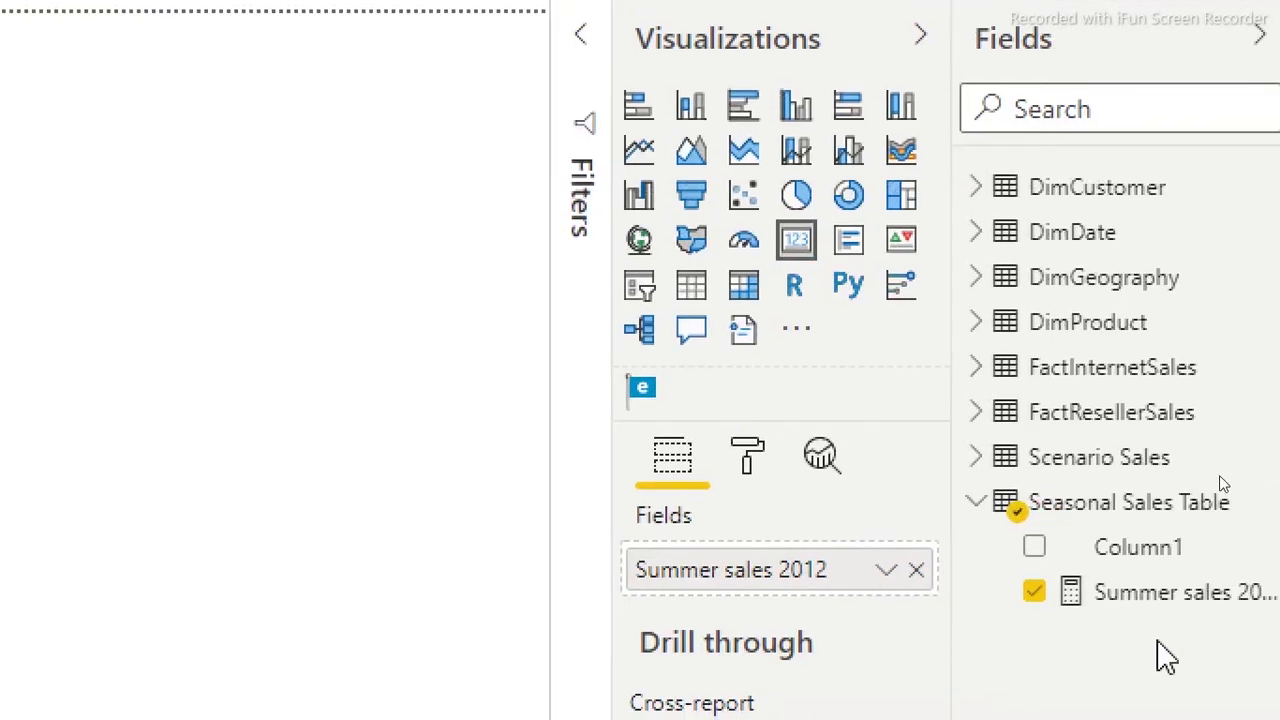
Step: Format the Summer sales 2012 measure as $ English (United States) currency with 0 decimal places
left_click(1168, 598)
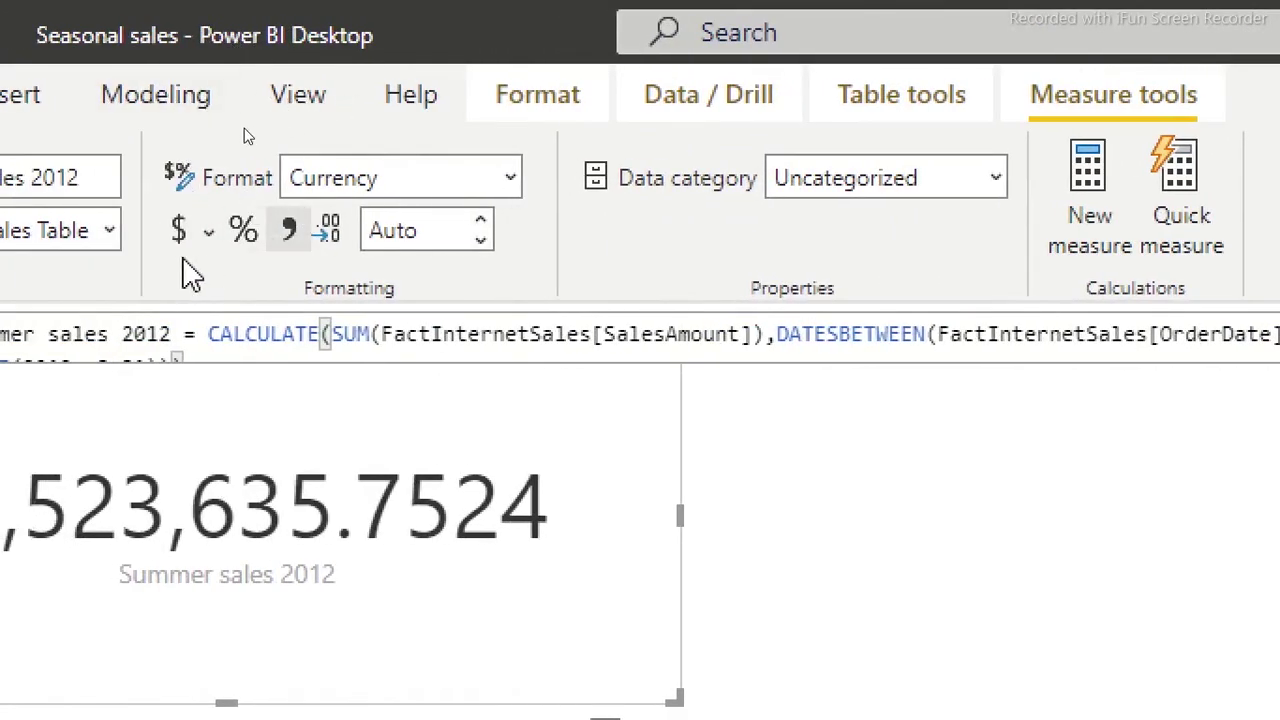
left_click(212, 232)
left_click(212, 231)
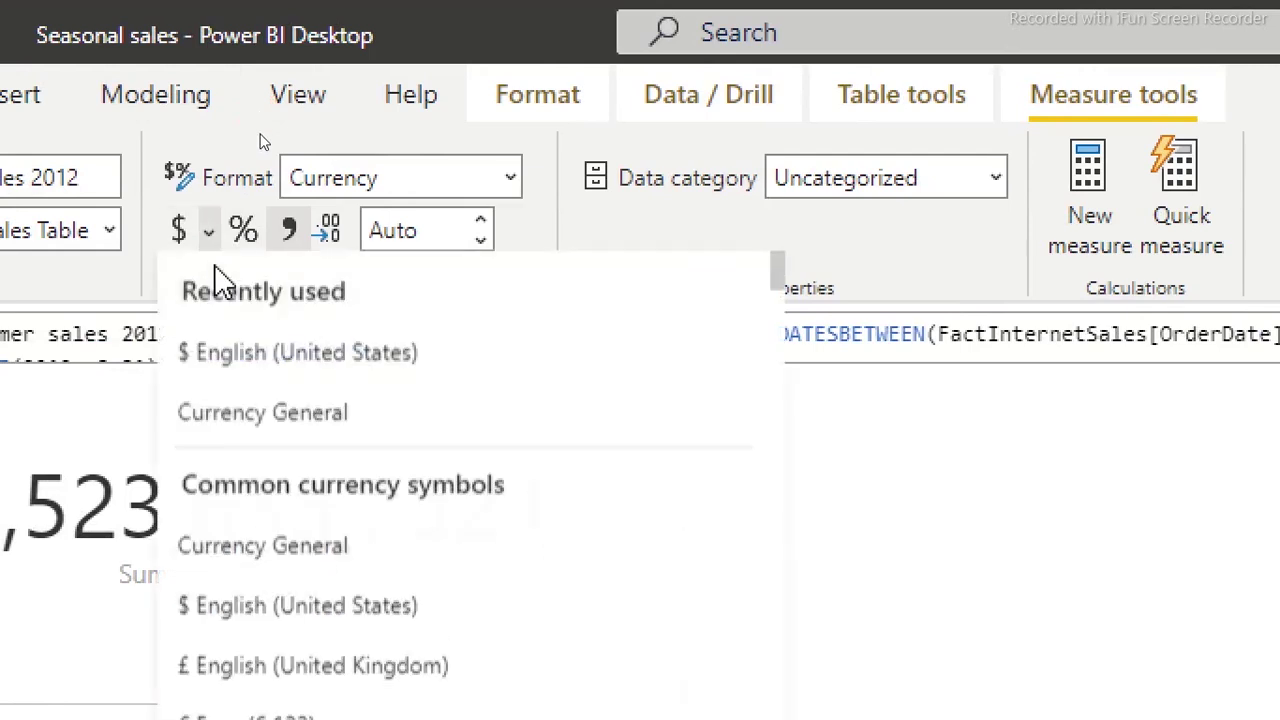
left_click(242, 361)
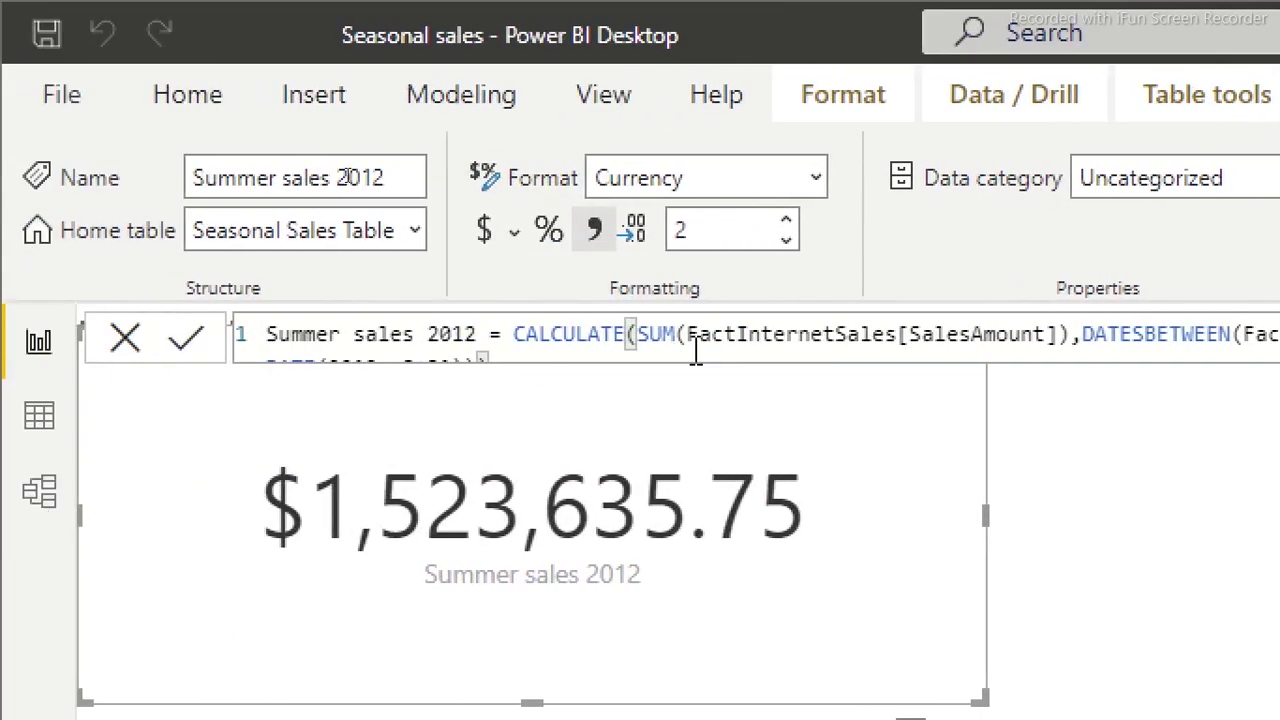
left_click(788, 243)
left_click(788, 243)
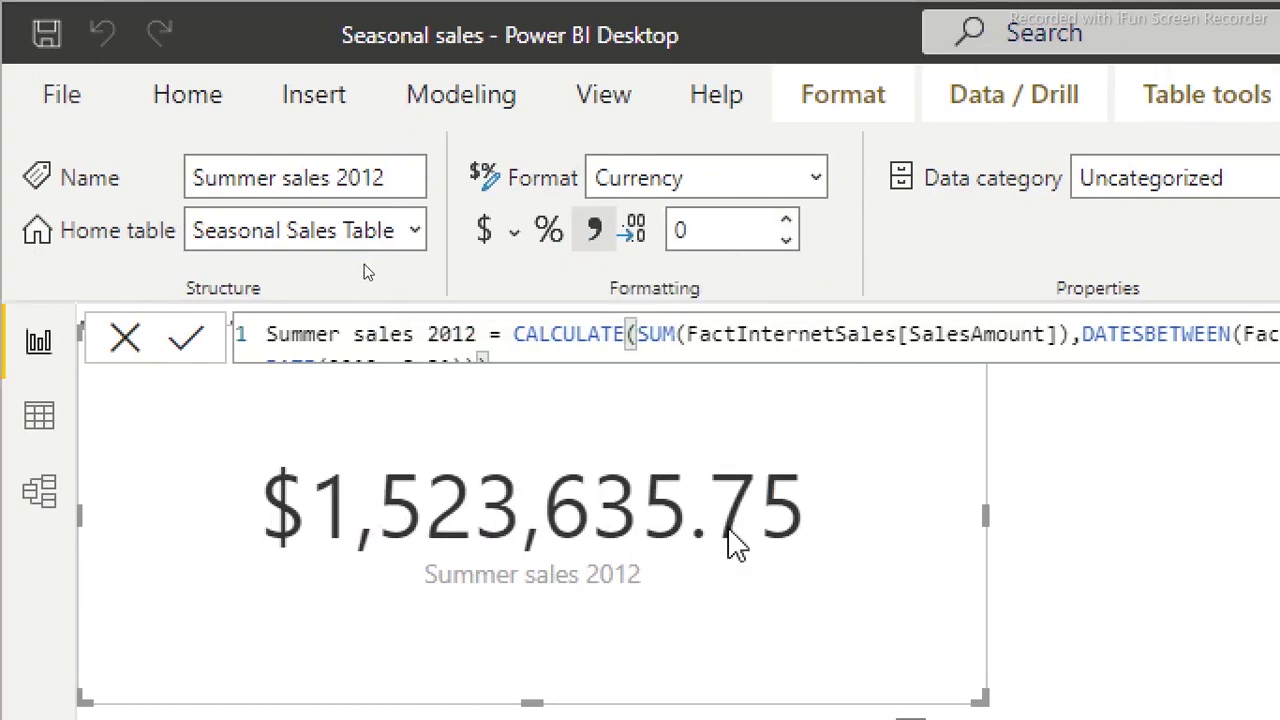
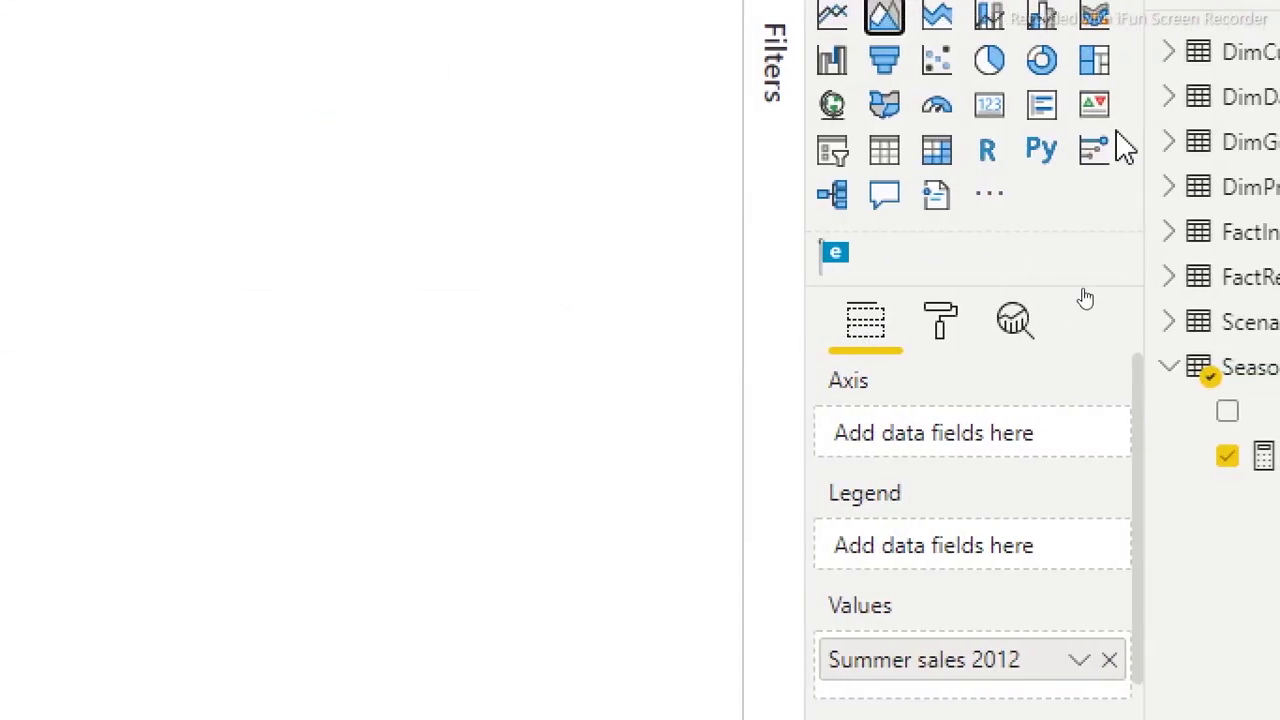
Step: Change the existing visual back to a card and add a page-wide area chart below it with Summer sales 2012 as its values
left_click(989, 108)
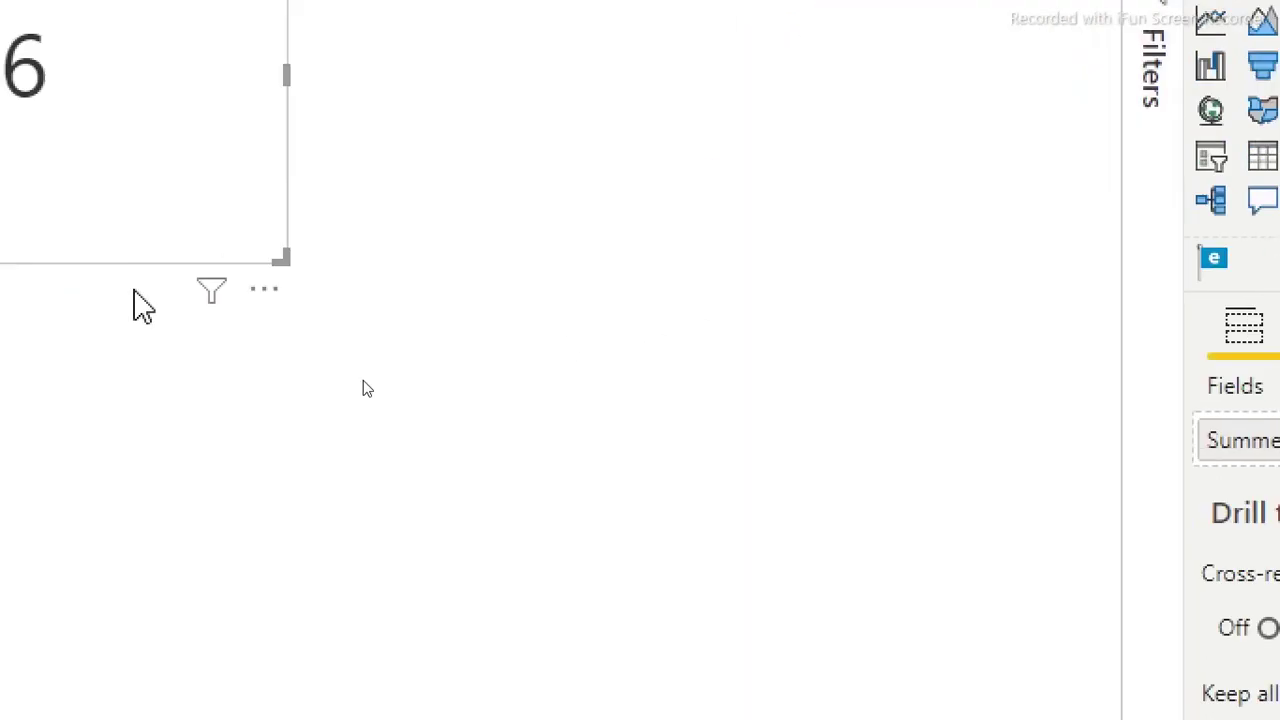
left_click(5, 437)
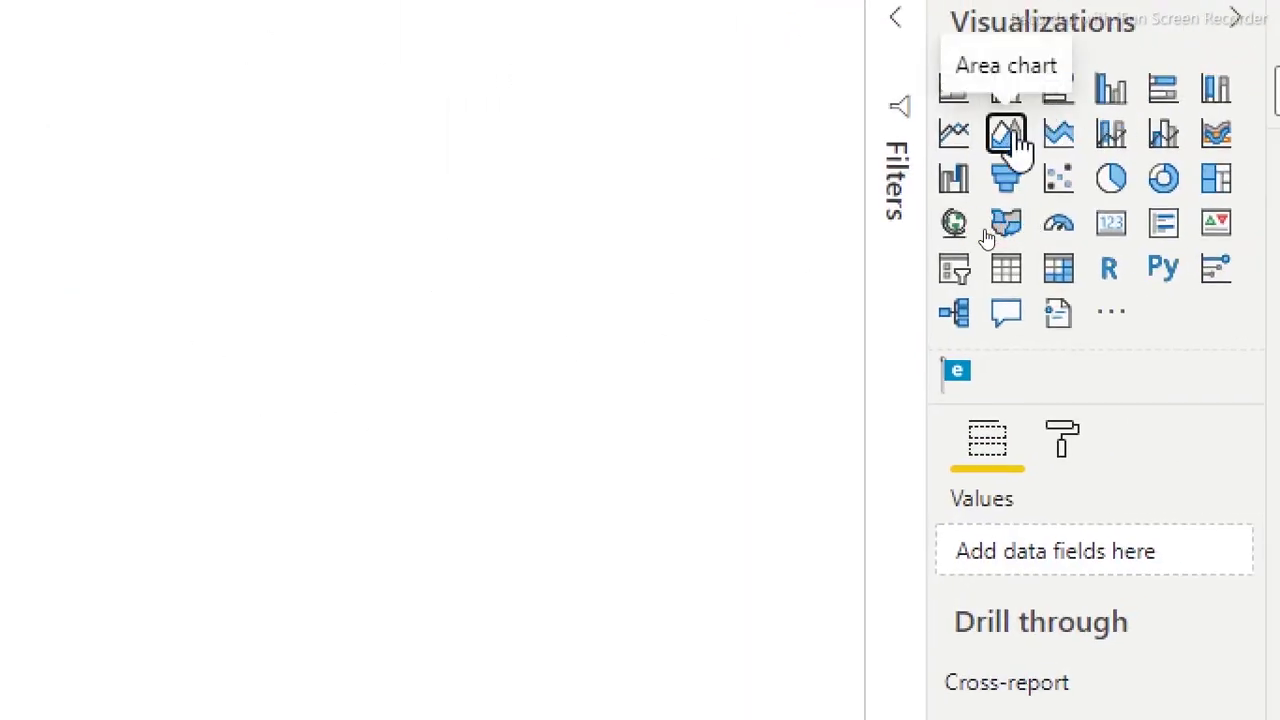
left_click(1012, 140)
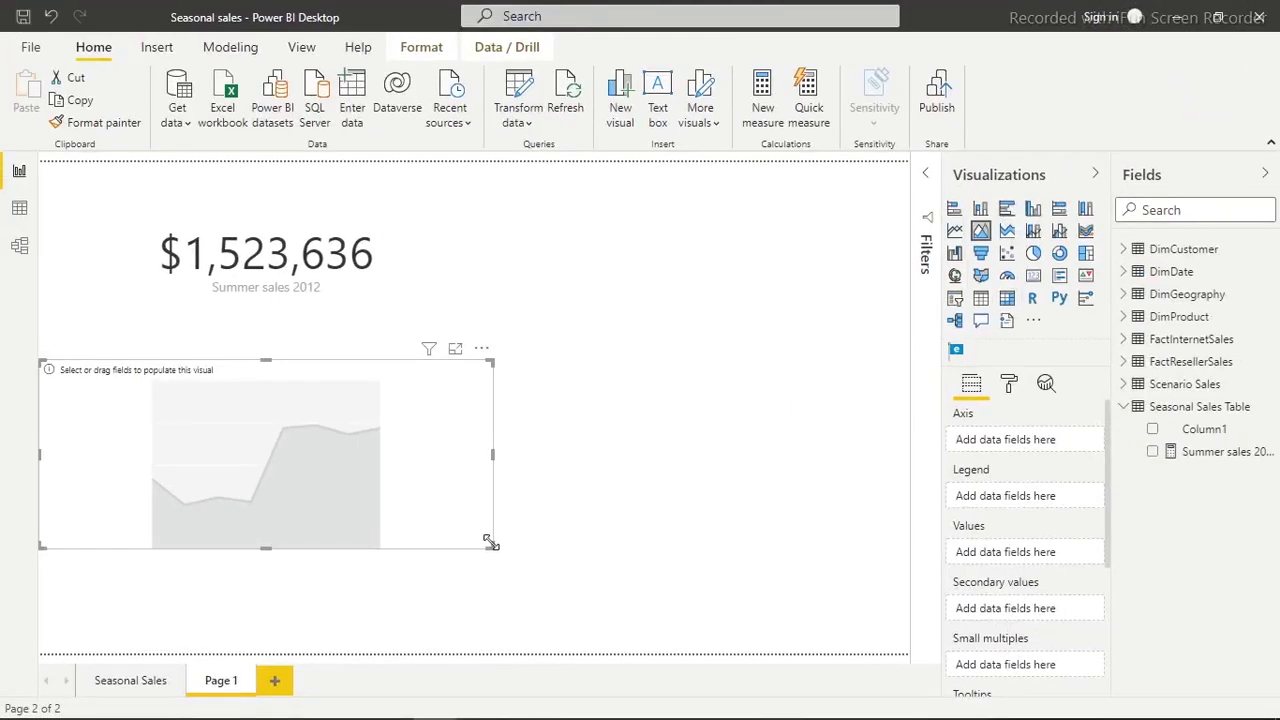
left_click_drag(491, 543, 907, 652)
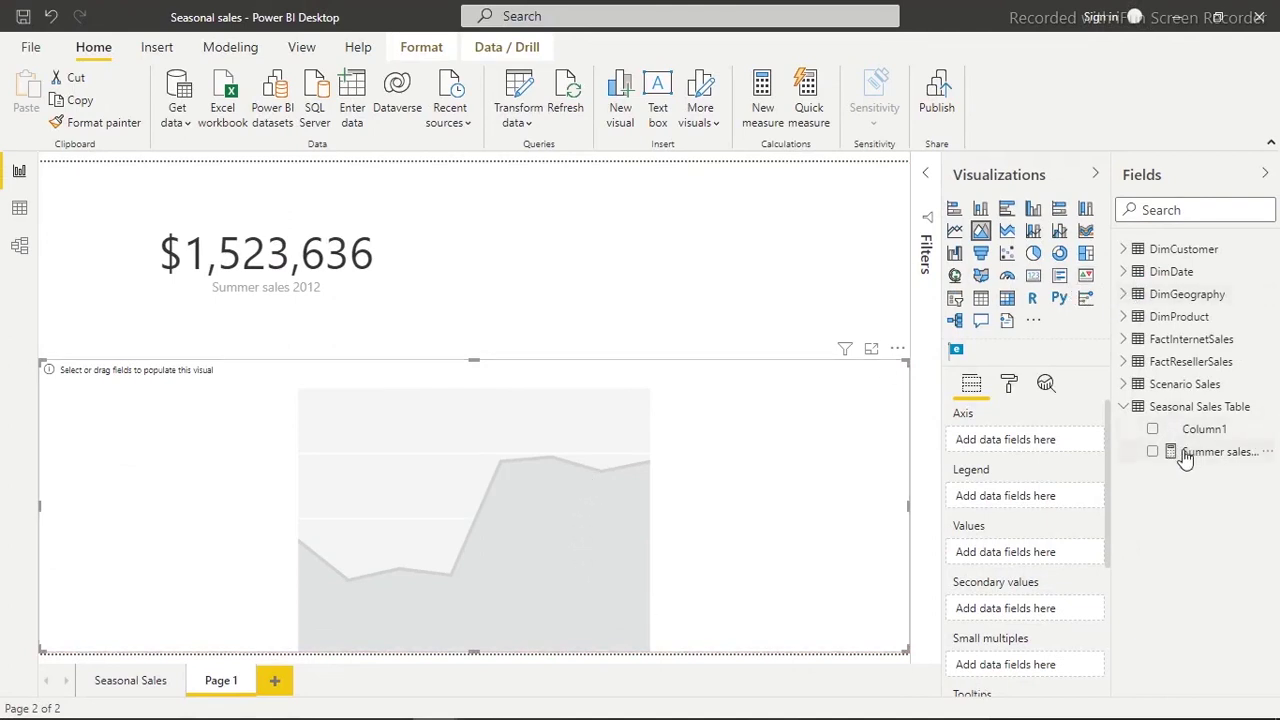
left_click(1155, 453)
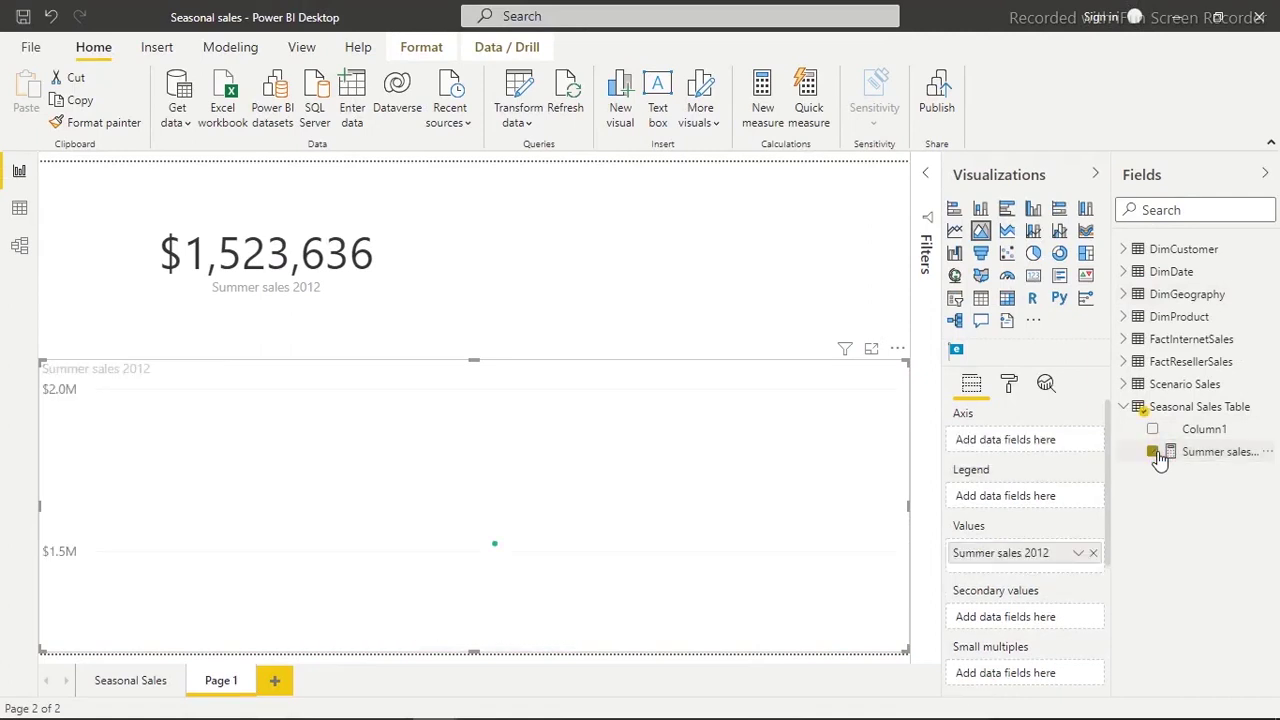
mouse_move(616, 453)
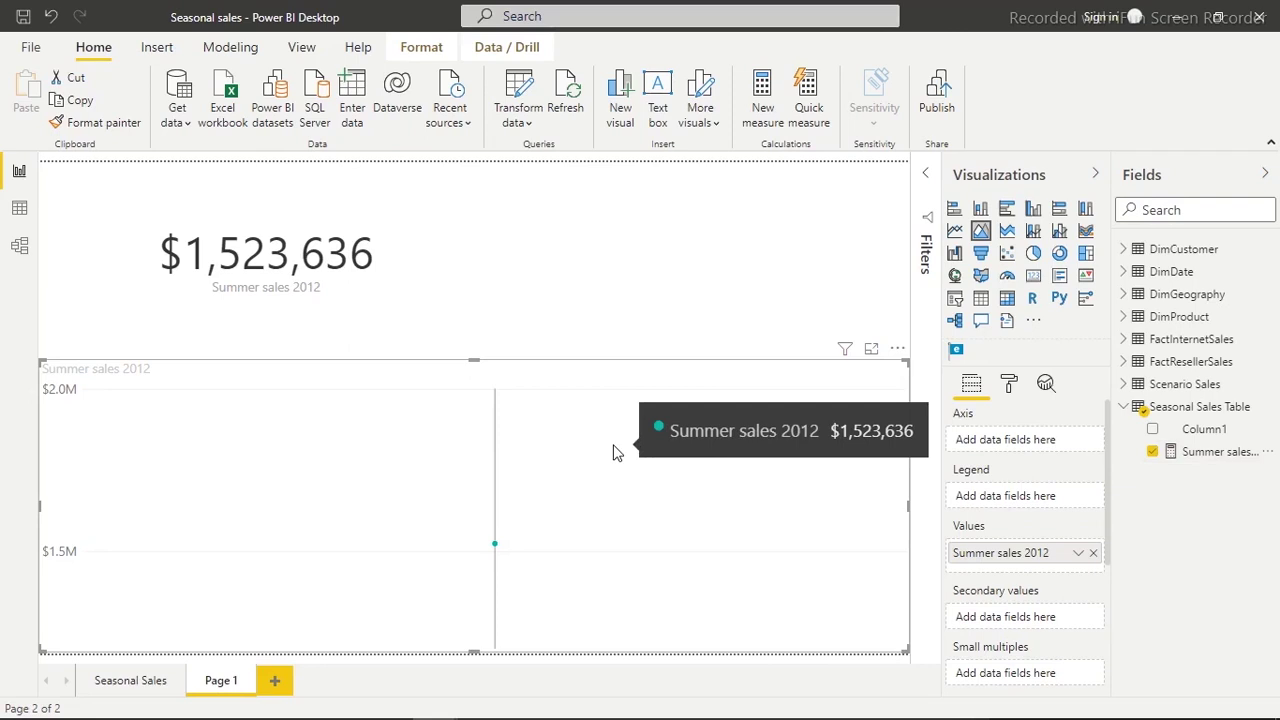
Step: Examine the relationships between DimDate and FactInternetSales in the model view, repositioning both tables, and return to the report
left_click(1124, 274)
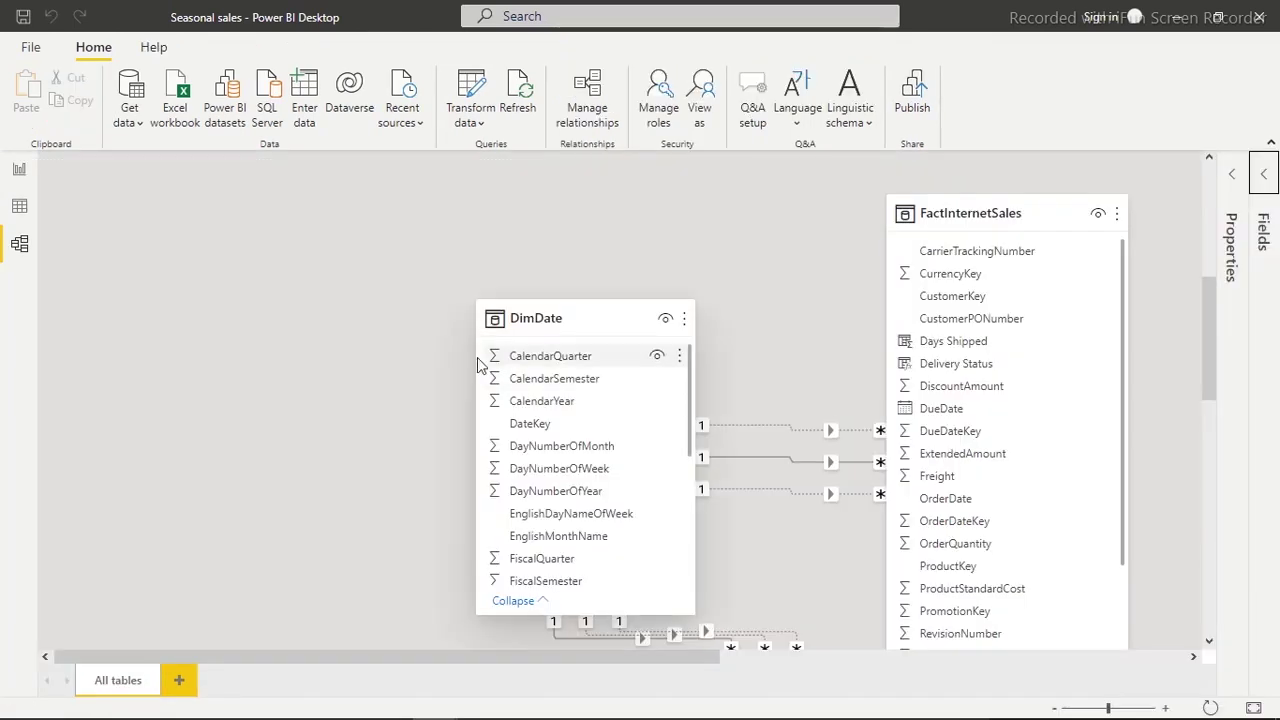
left_click_drag(555, 320, 551, 247)
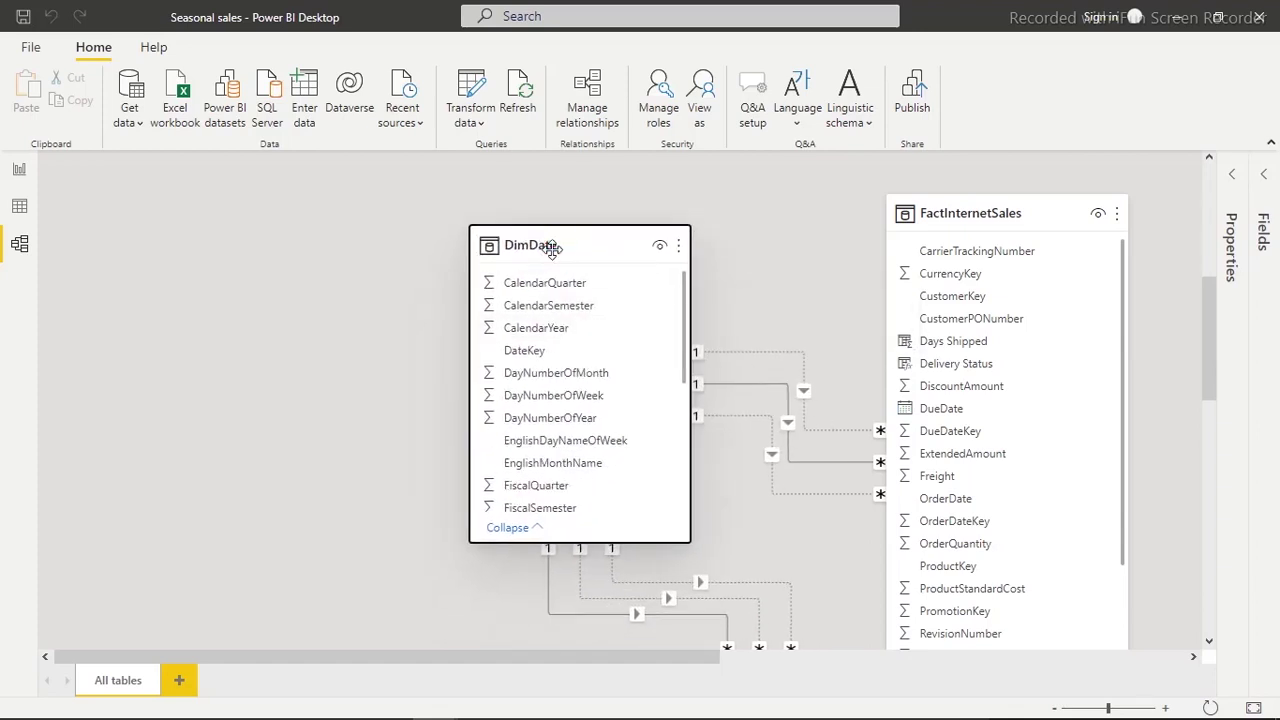
left_click(937, 213)
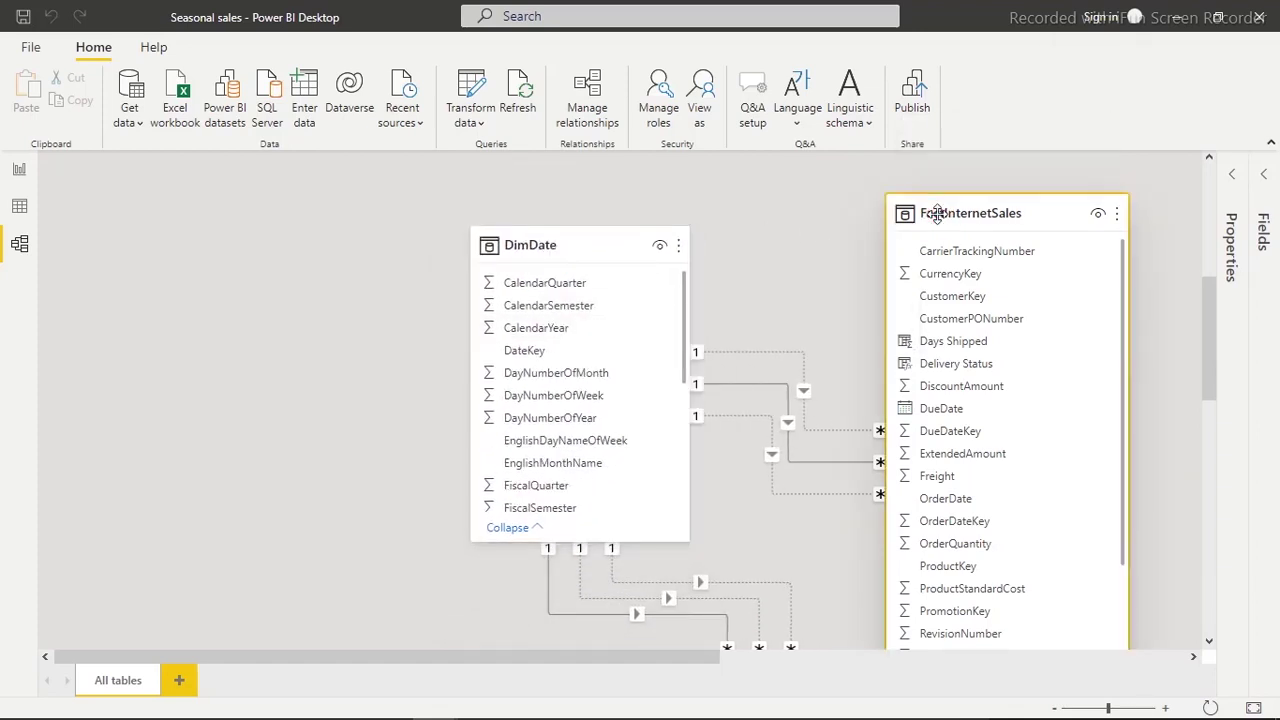
left_click_drag(937, 213, 860, 211)
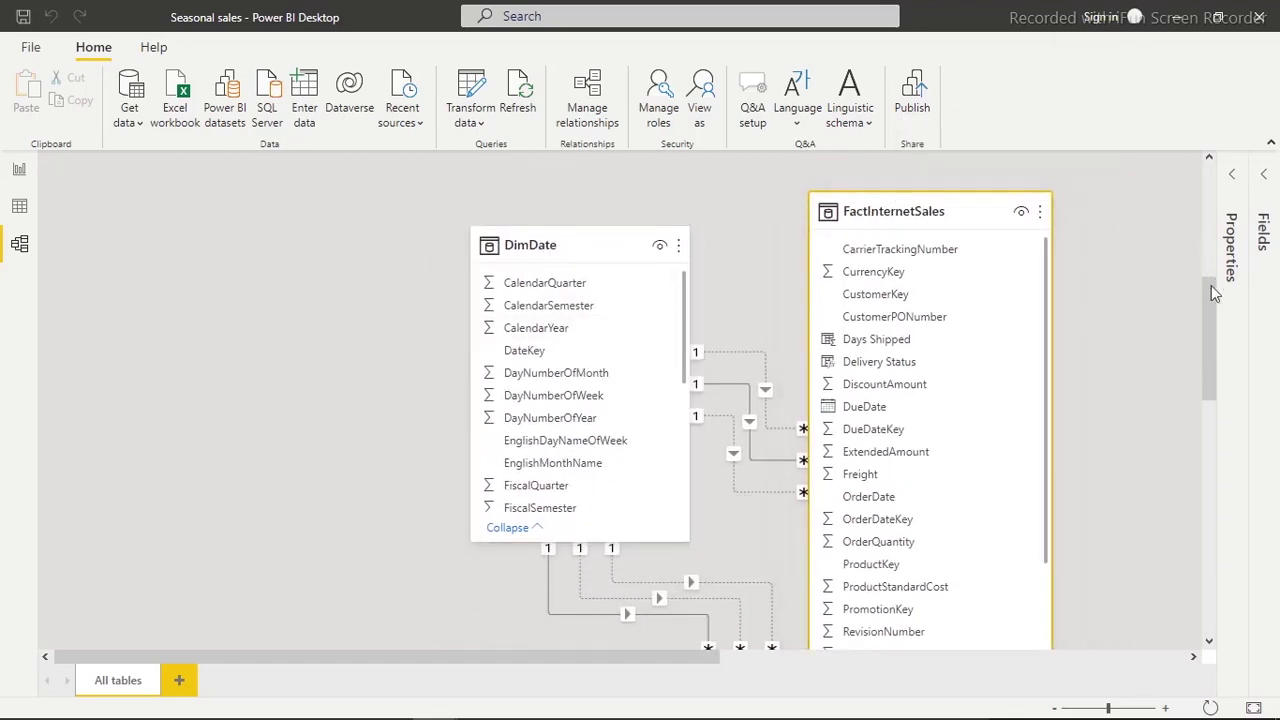
mouse_move(1207, 297)
left_mouse_down()
mouse_move(1224, 403)
mouse_move(1226, 242)
left_mouse_up()
left_click(28, 168)
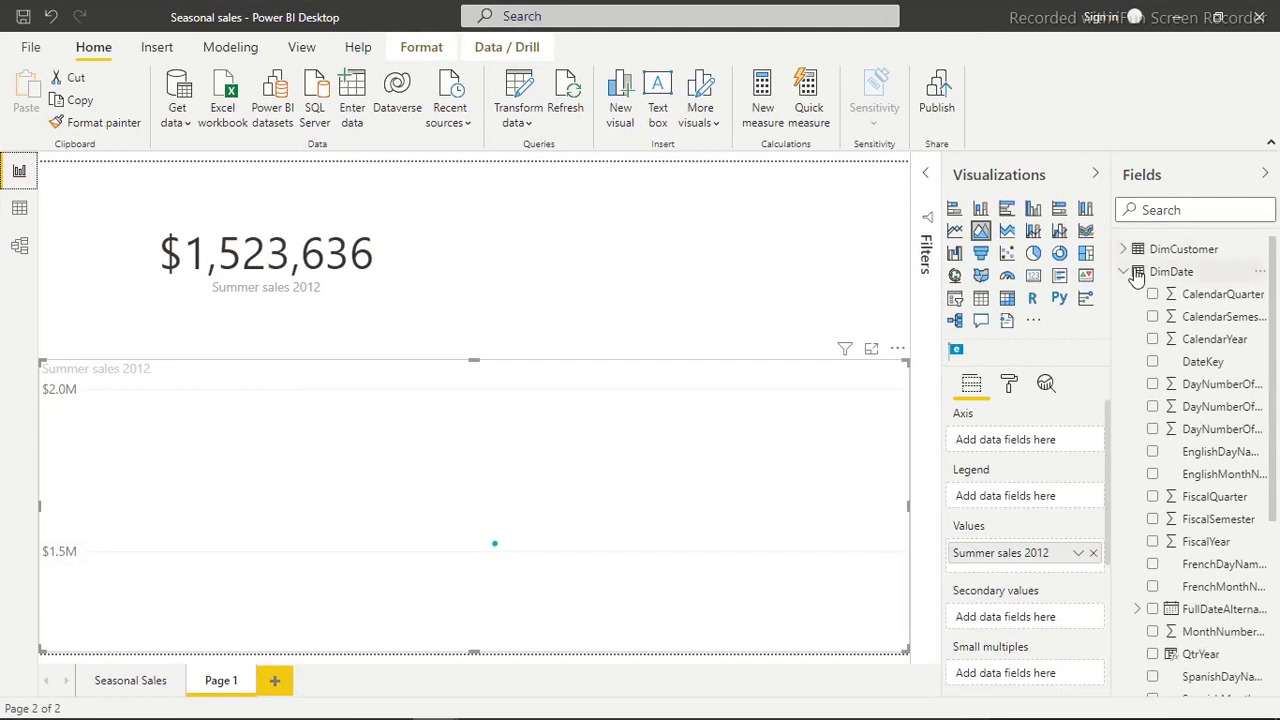
Step: Put FullDateAlternateKey from DimDate on the area chart's axis and use the plain date instead of the Date Hierarchy
left_click_drag(1274, 345, 1278, 428)
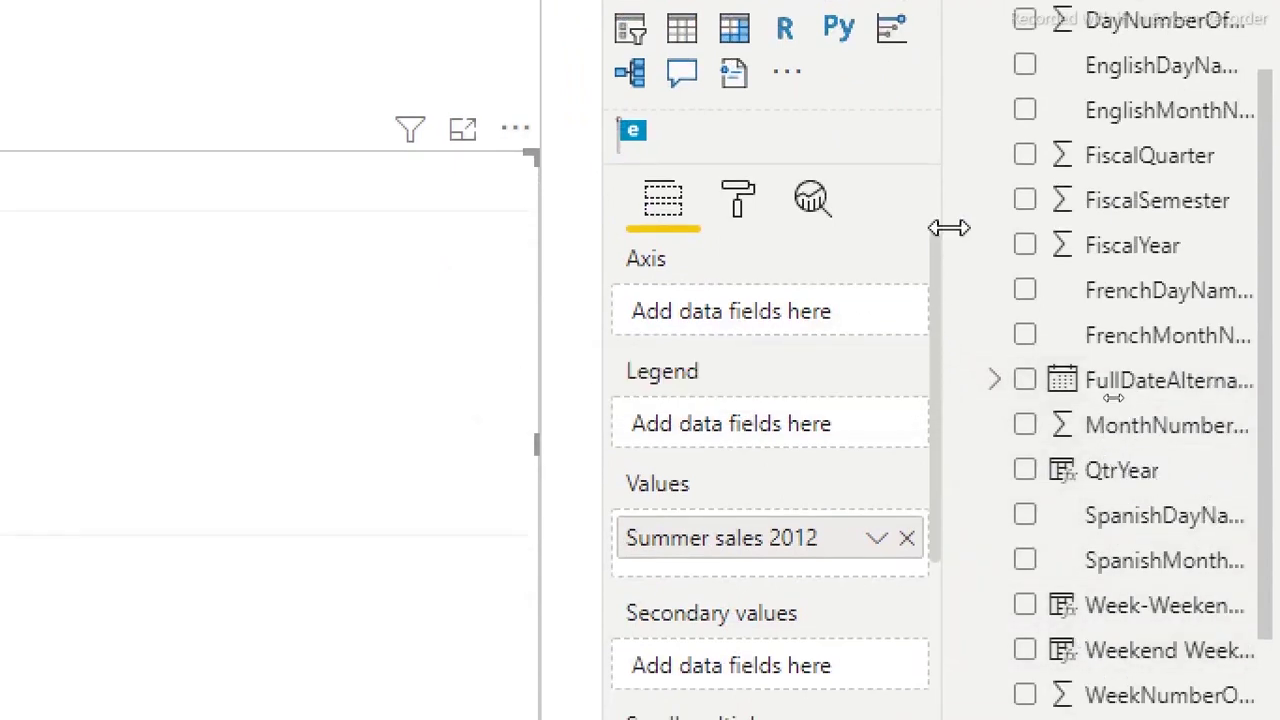
left_click_drag(945, 226, 875, 240)
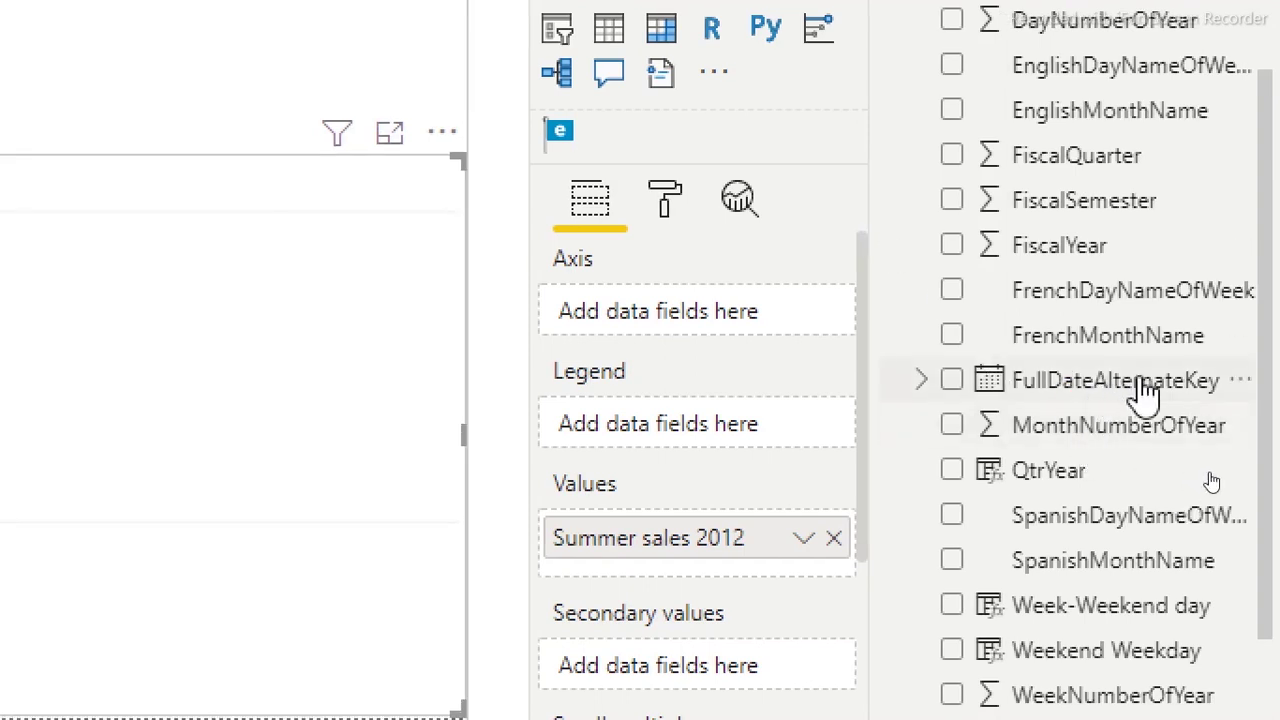
left_click_drag(1145, 390, 750, 320)
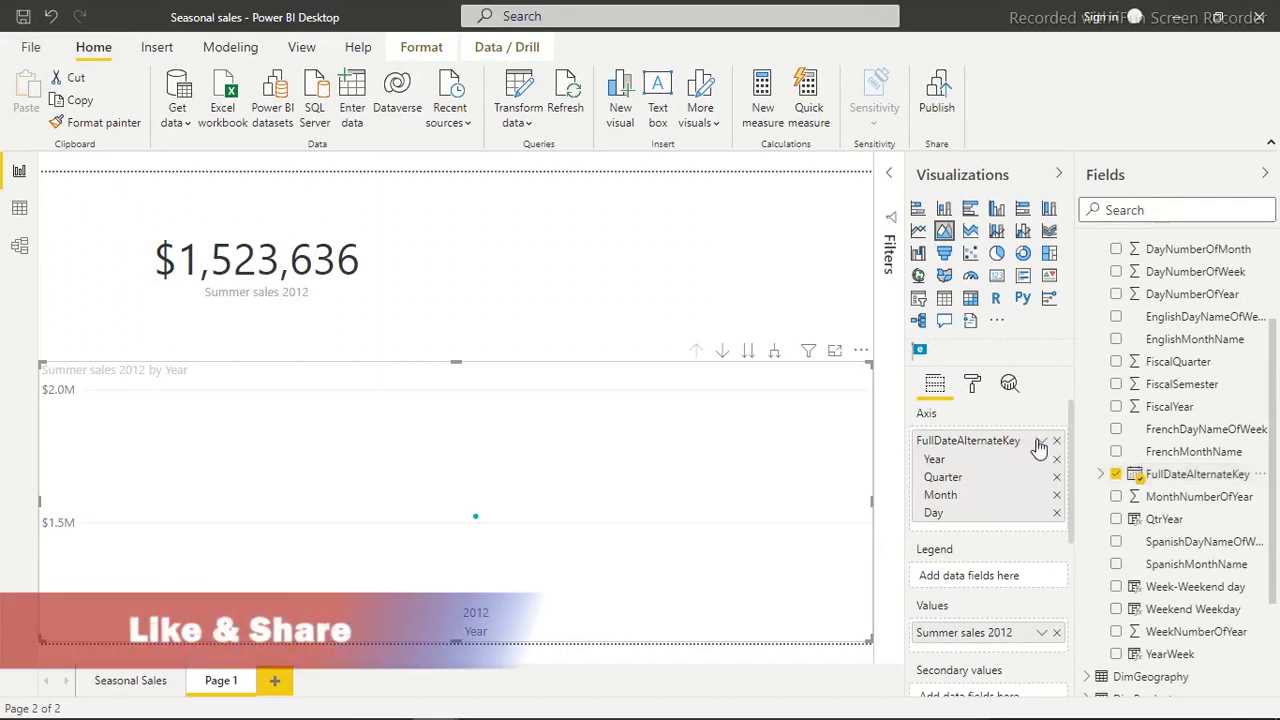
left_click(1042, 442)
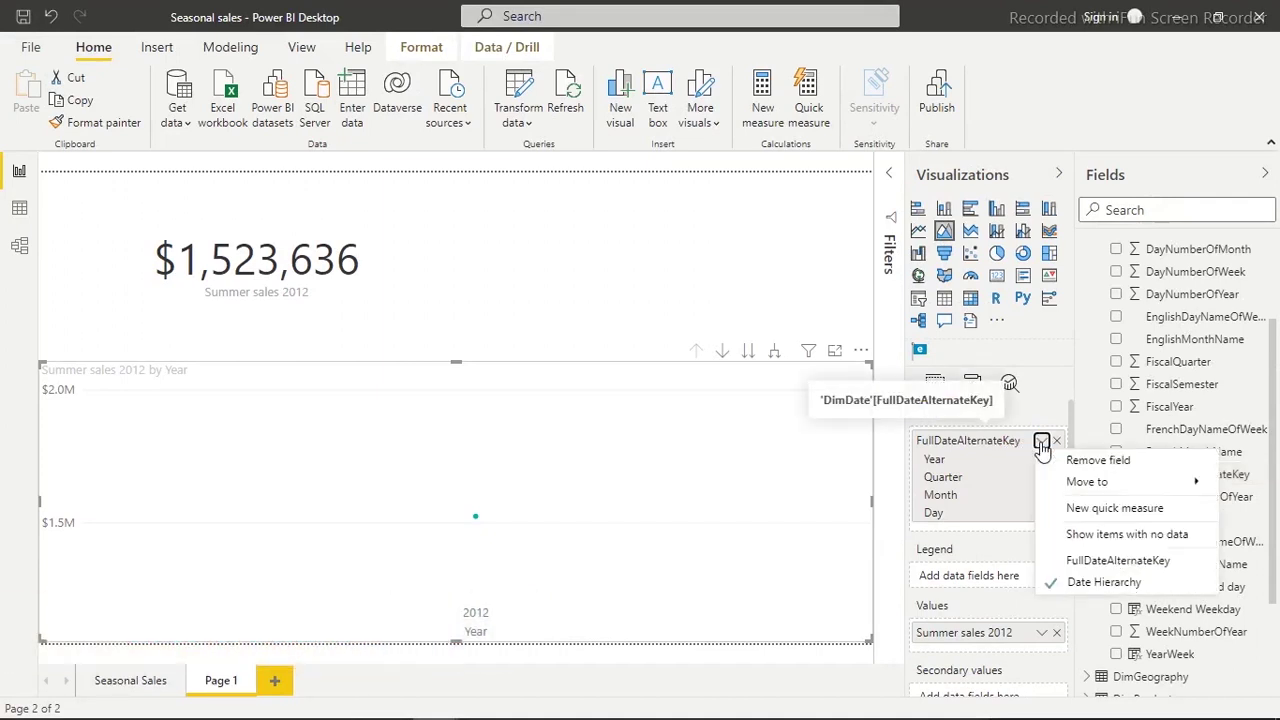
left_click(1105, 563)
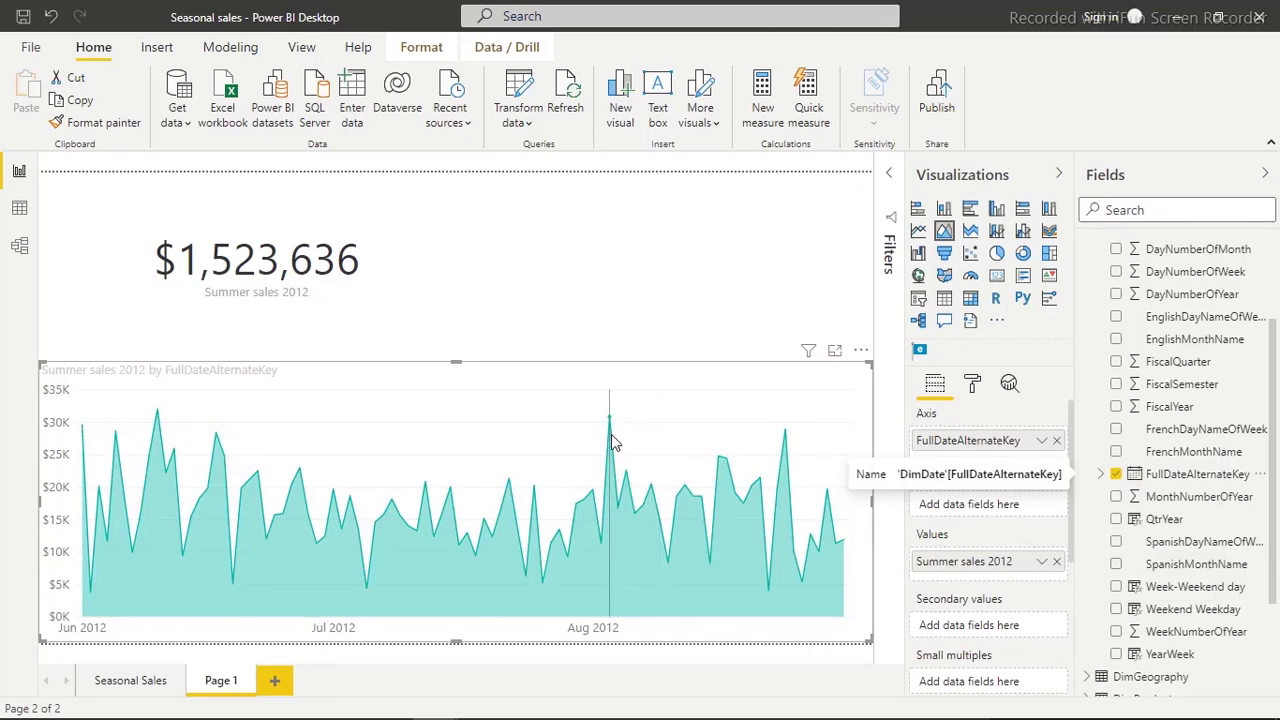
Step: Cross-filter the card with the 8/3/2012 point of the area chart, clear that selection and deselect the chart
mouse_move(614, 443)
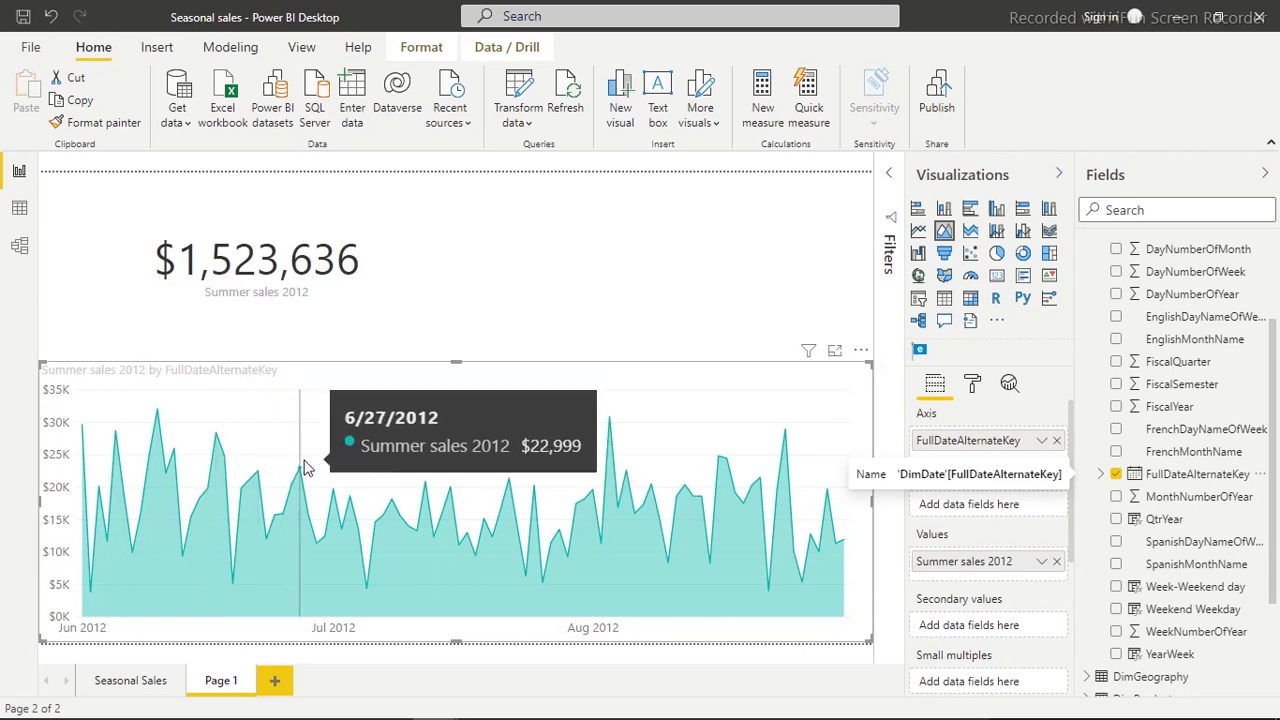
left_click(545, 217)
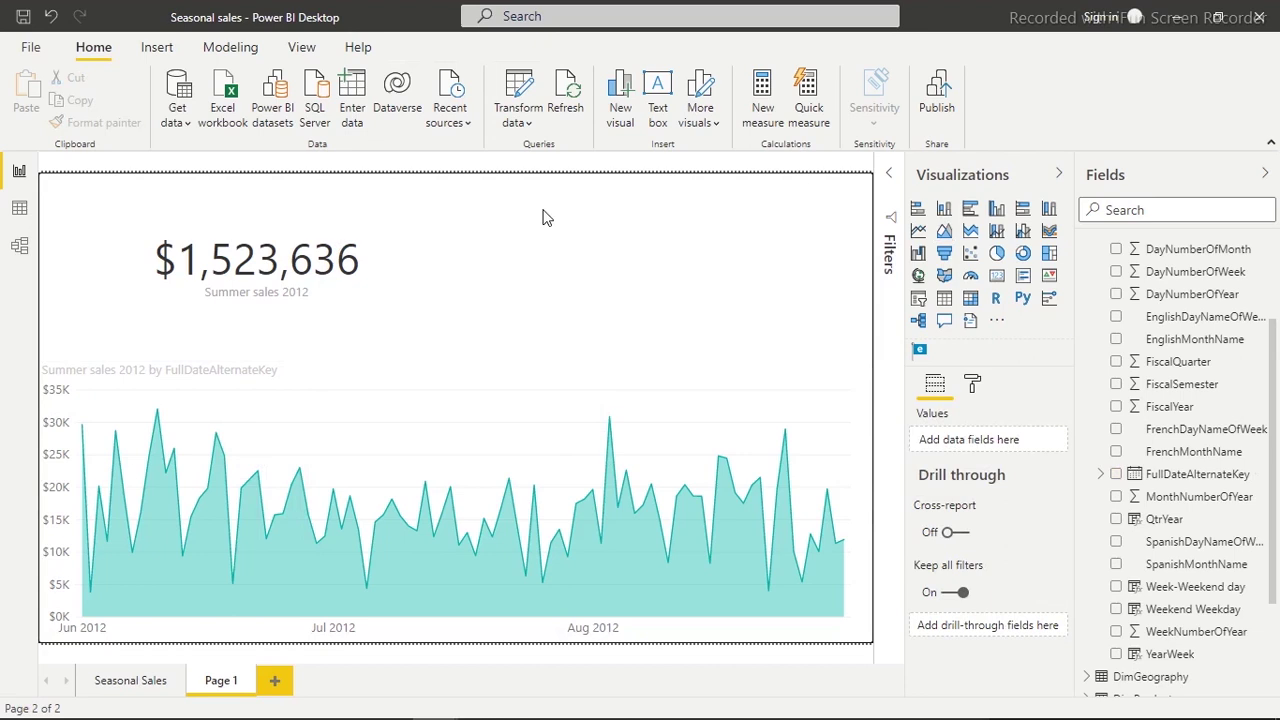
left_click(610, 427)
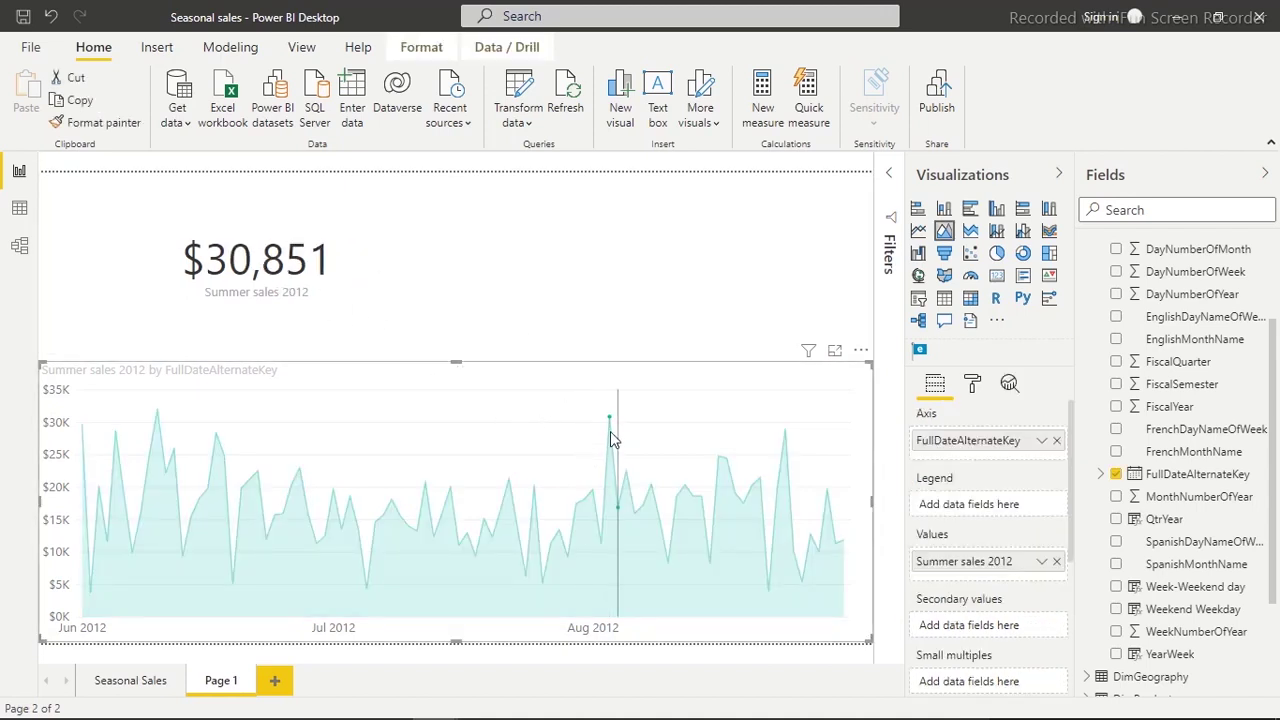
mouse_move(613, 438)
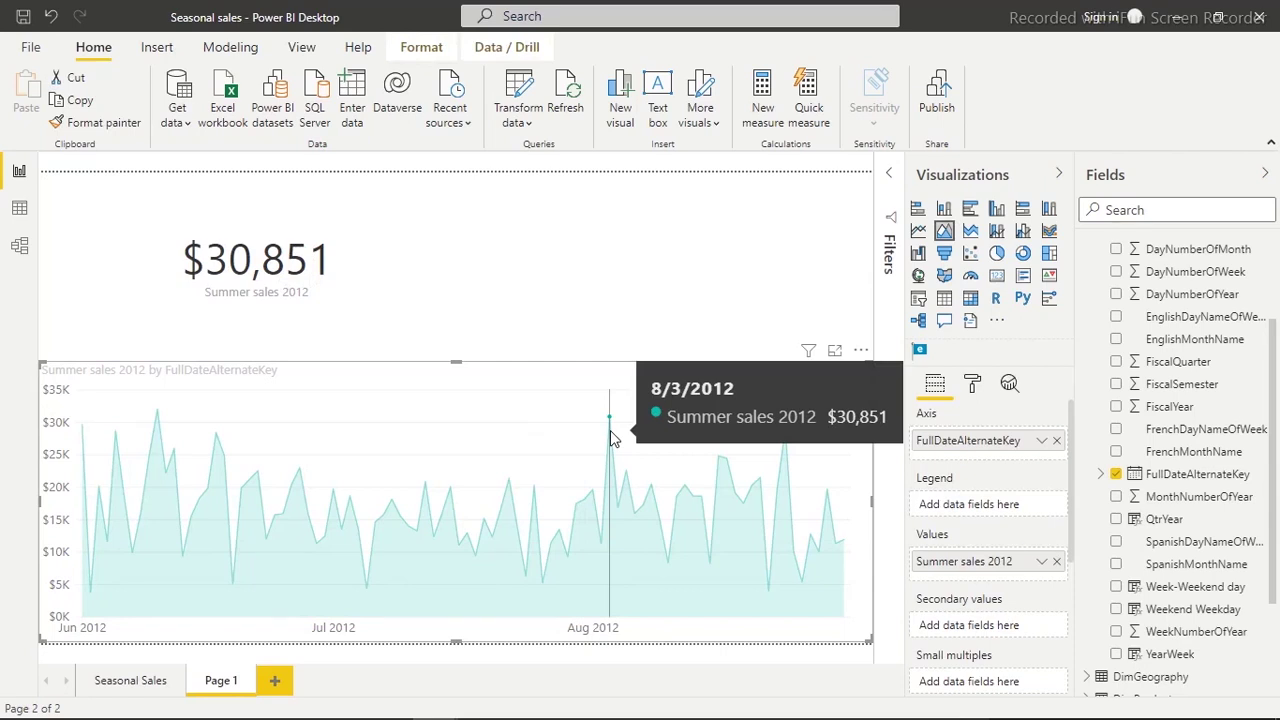
left_click(612, 437)
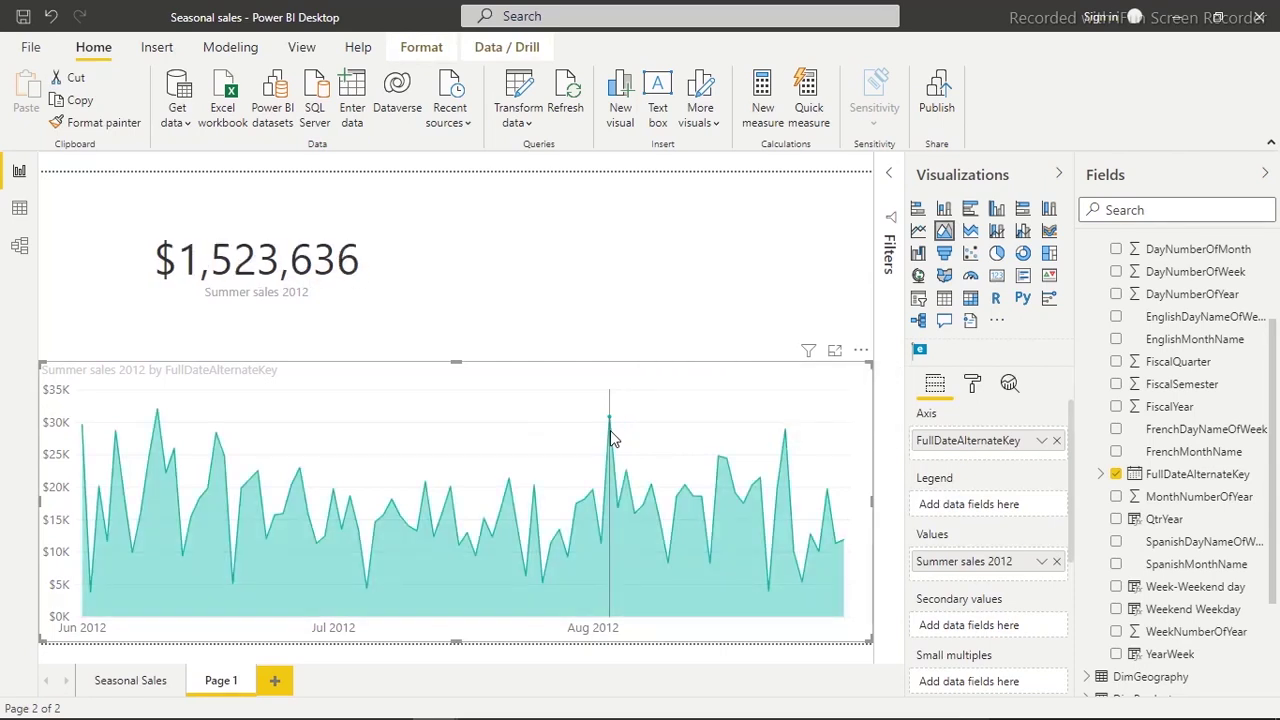
left_click(548, 304)
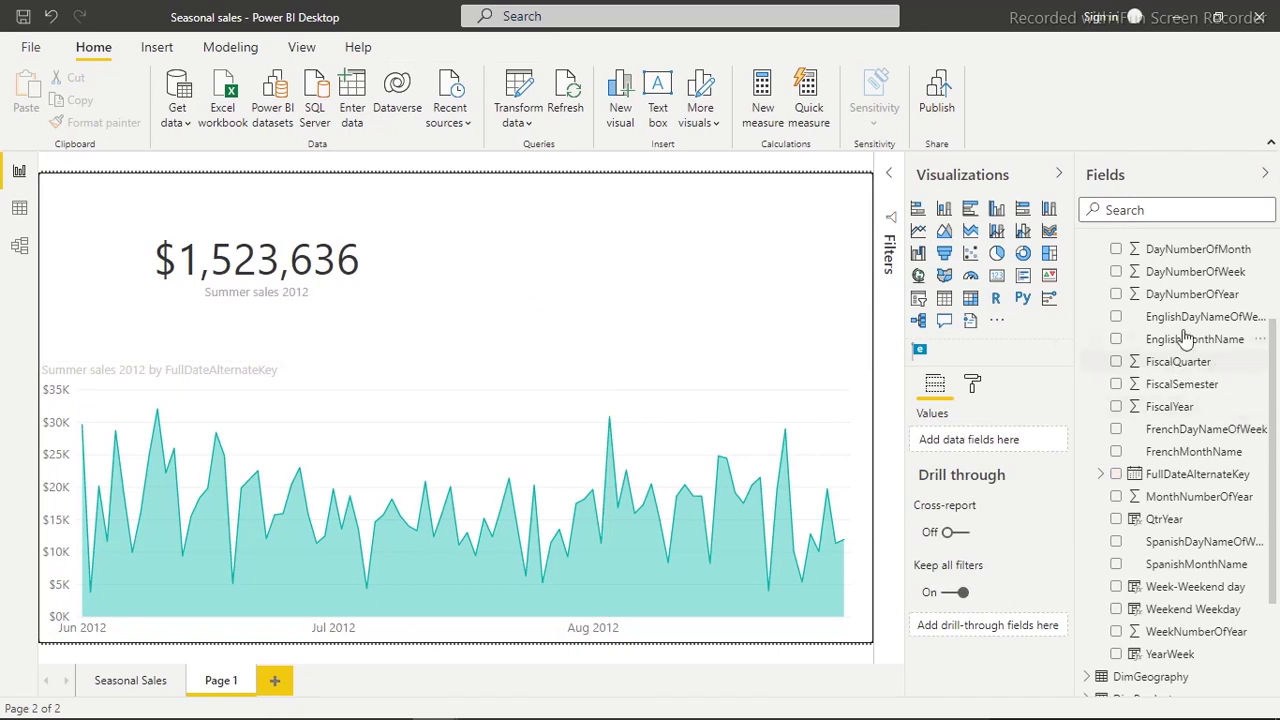
Step: Collapse DimDate, copy the Summer sales 2012 formula and paste it into a new measure in the Seasonal Sales Table
scroll(1275, 402, "up", 3)
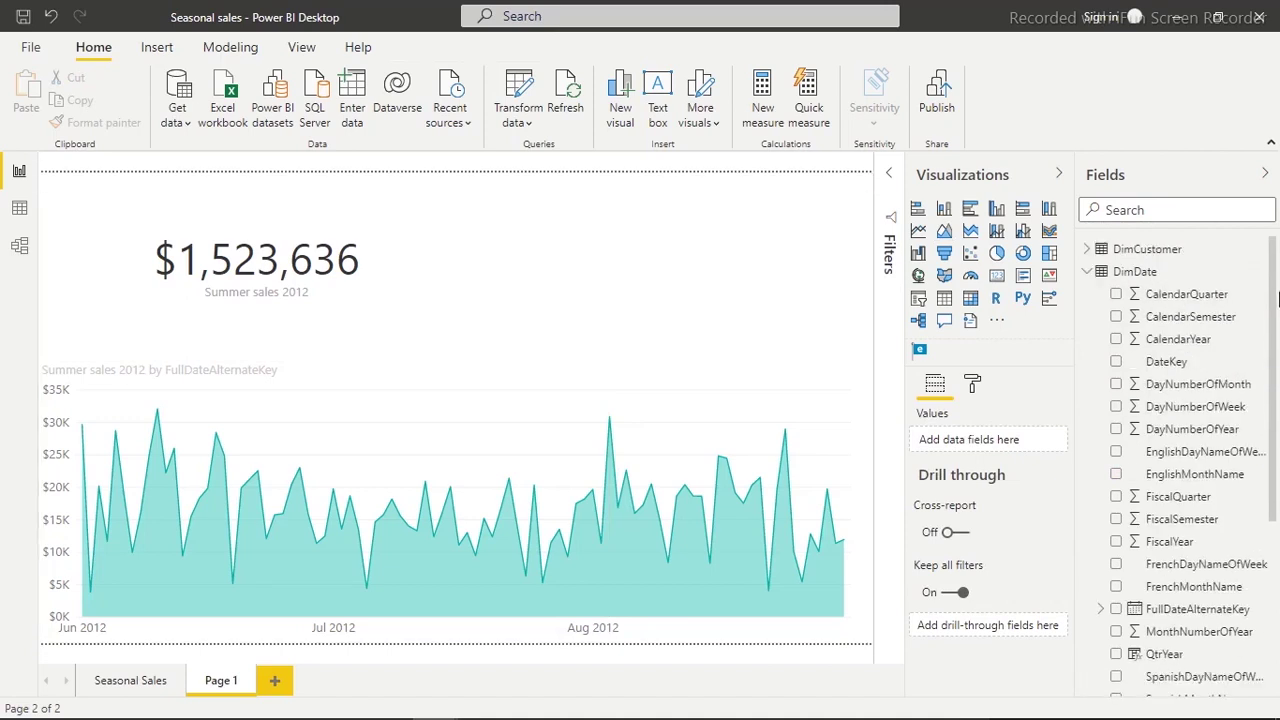
left_click(1087, 272)
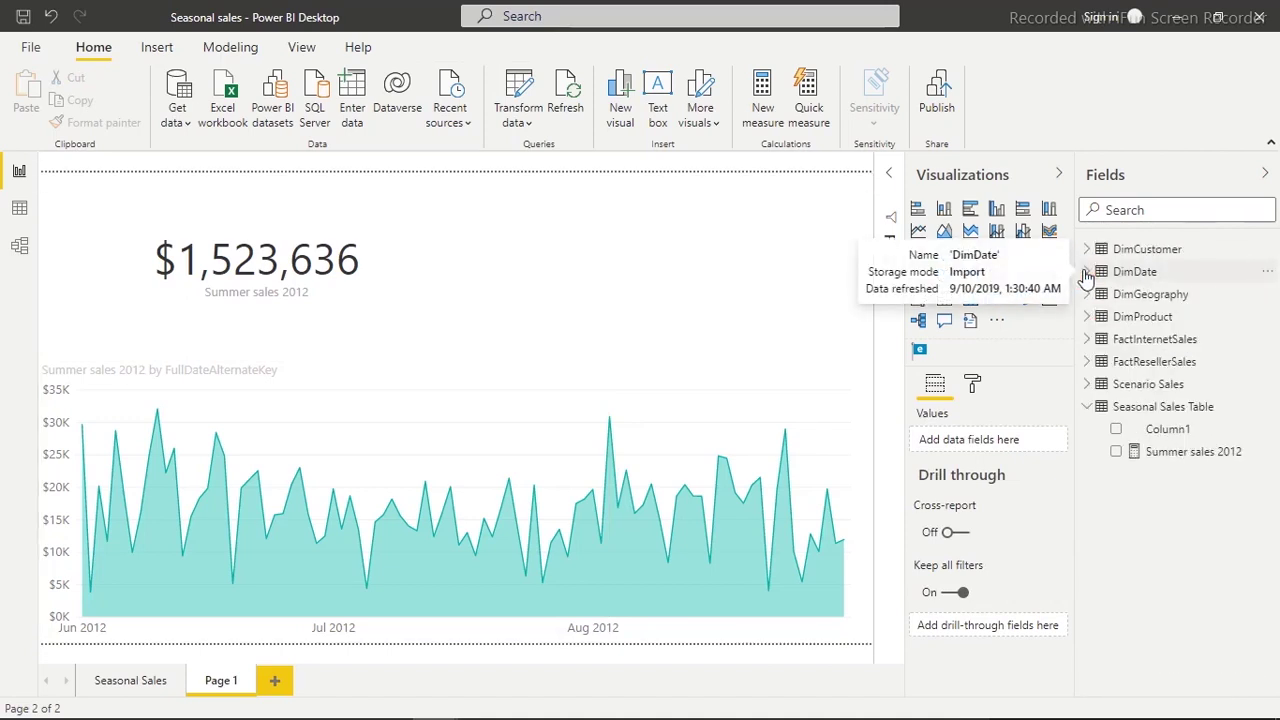
left_click(1170, 455)
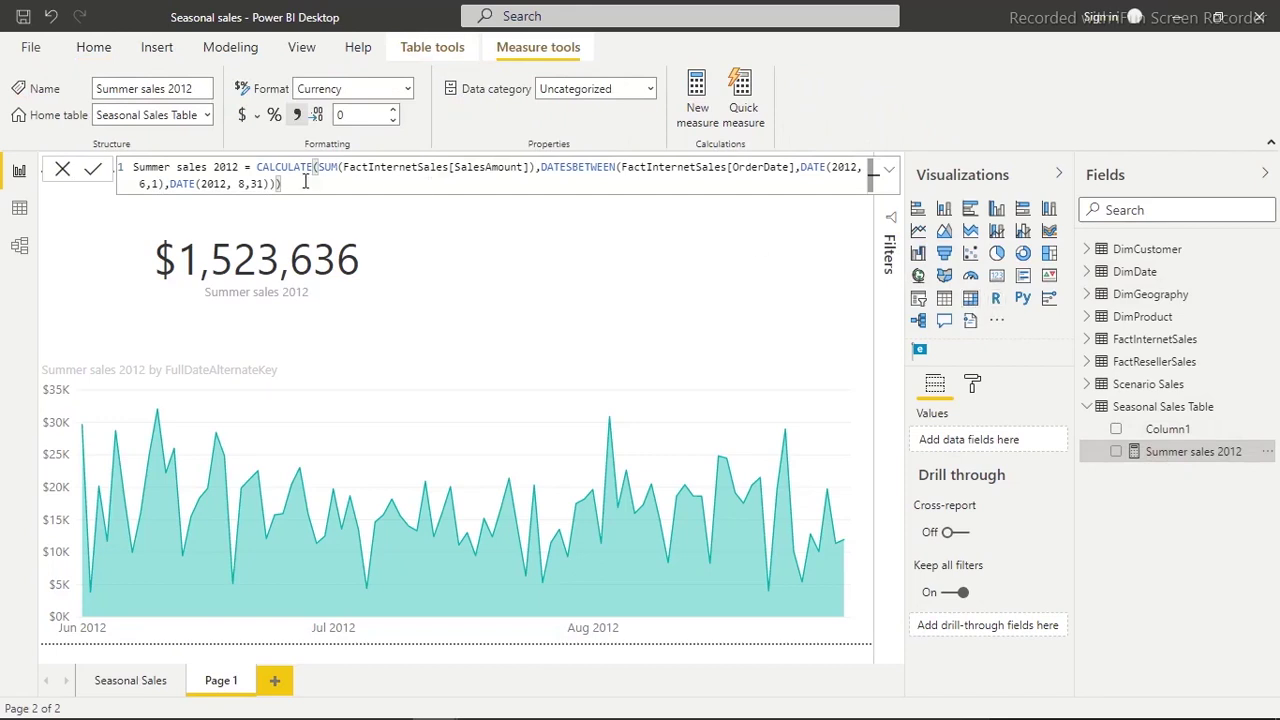
key("ctrl+a")
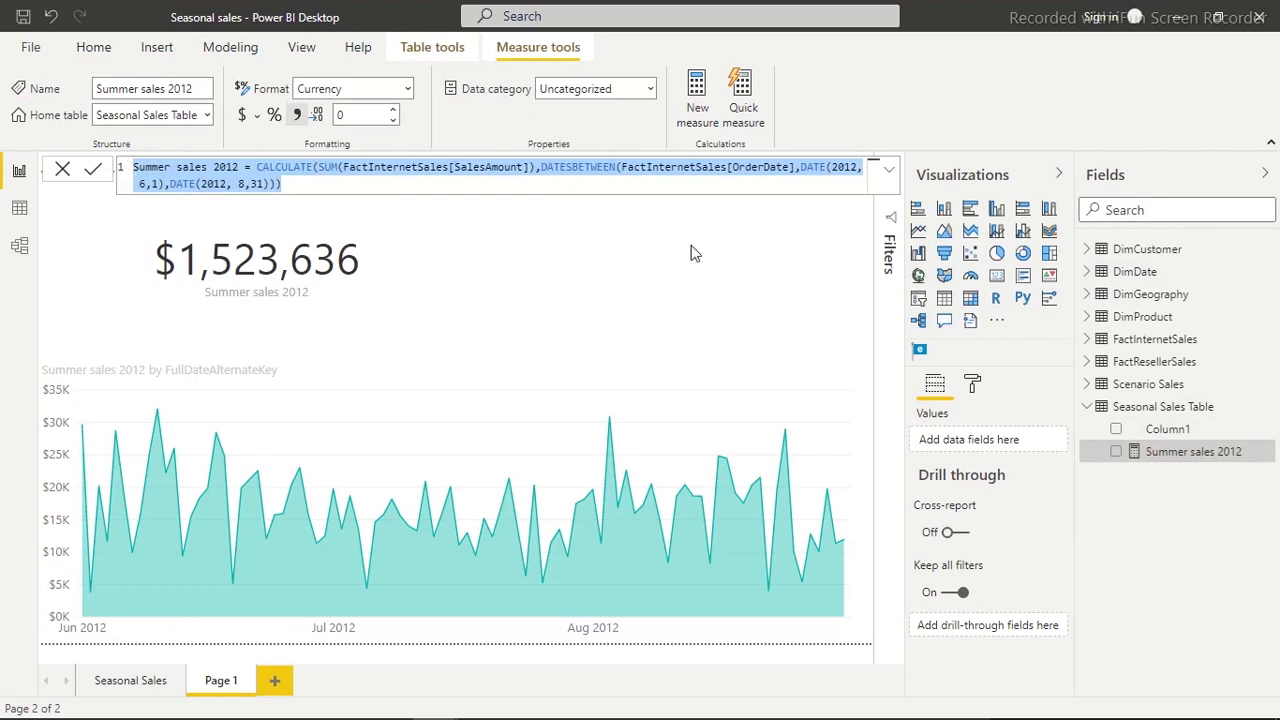
left_click(537, 137)
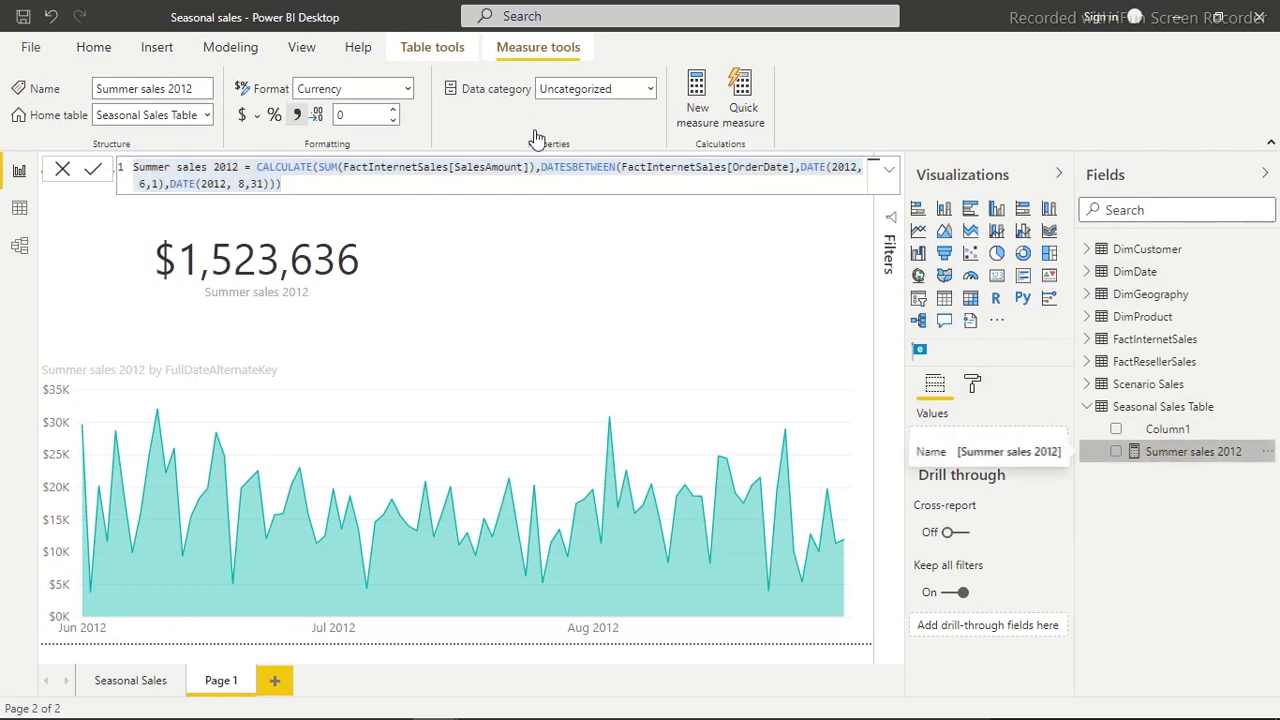
left_click(697, 93)
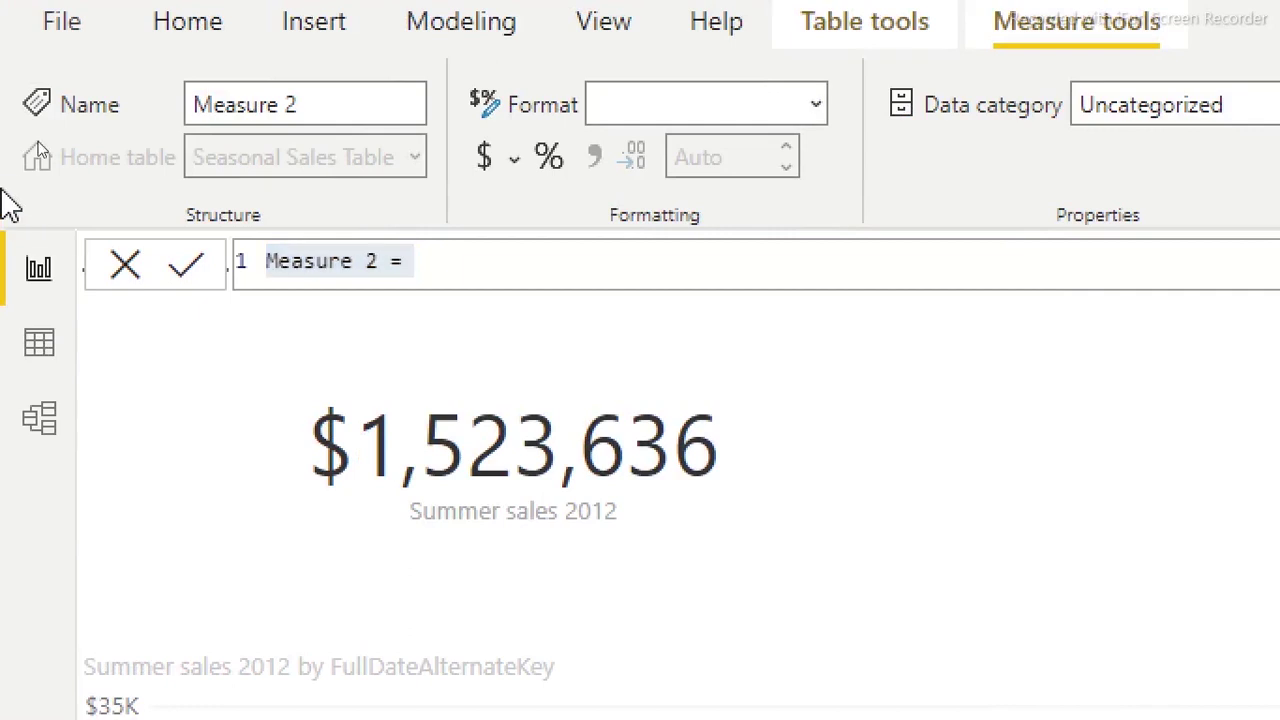
left_click(437, 257)
key("ctrl+v")
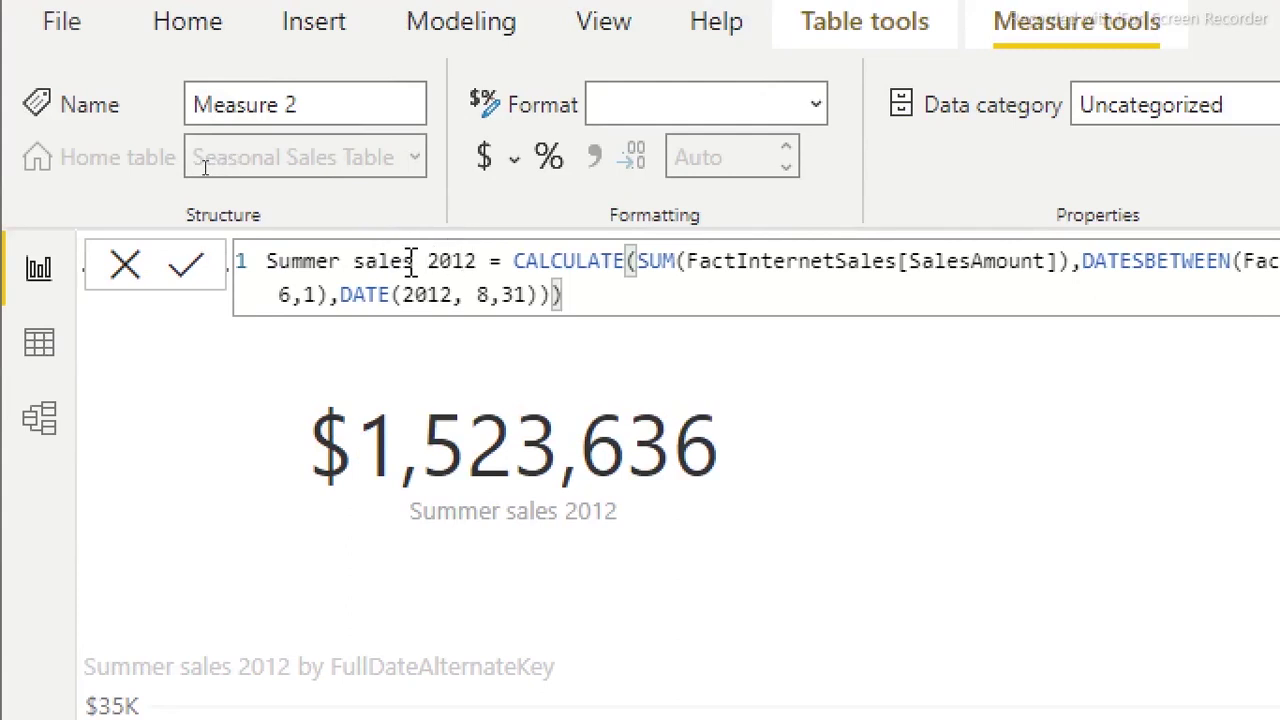
Step: Rename the pasted measure to Summer Transaction 2012 within its formula
left_click_drag(416, 260, 357, 260)
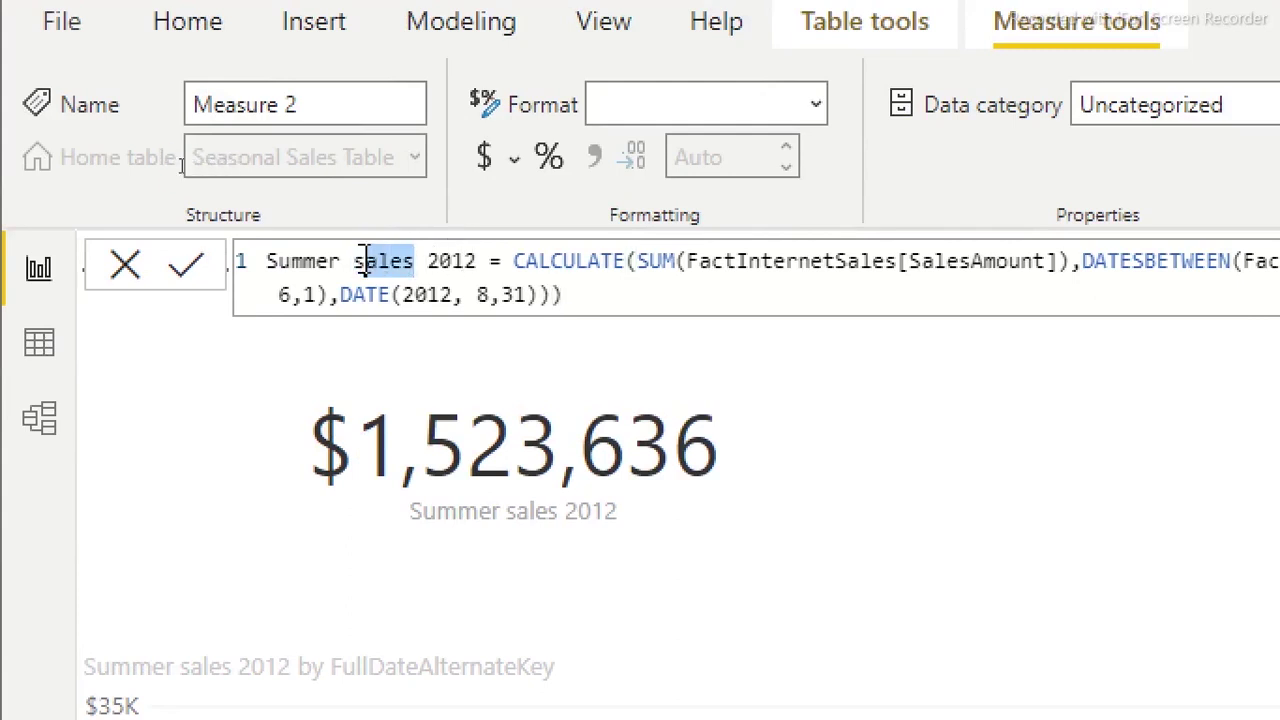
type("sorer")
key("BackSpace")
key("BackSpace")
key("BackSpace")
key("BackSpace")
key("BackSpace")
type("orer")
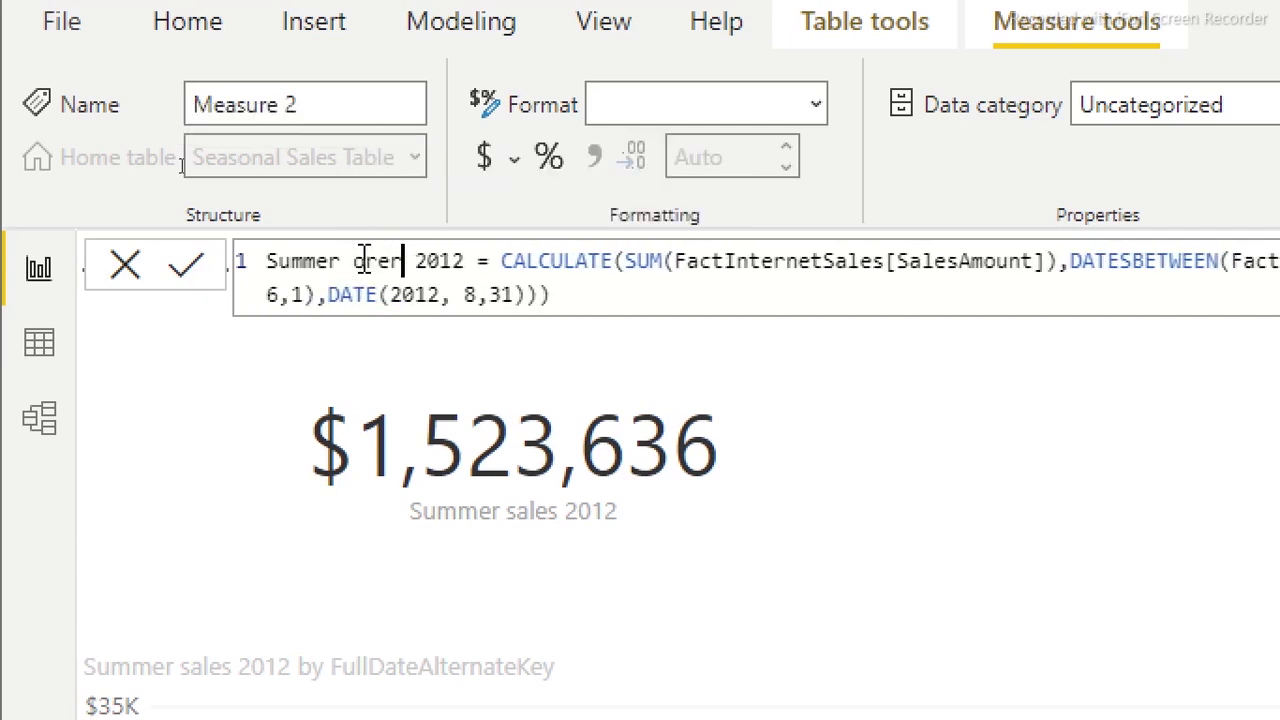
key("BackSpace")
key("BackSpace")
key("BackSpace")
key("BackSpace")
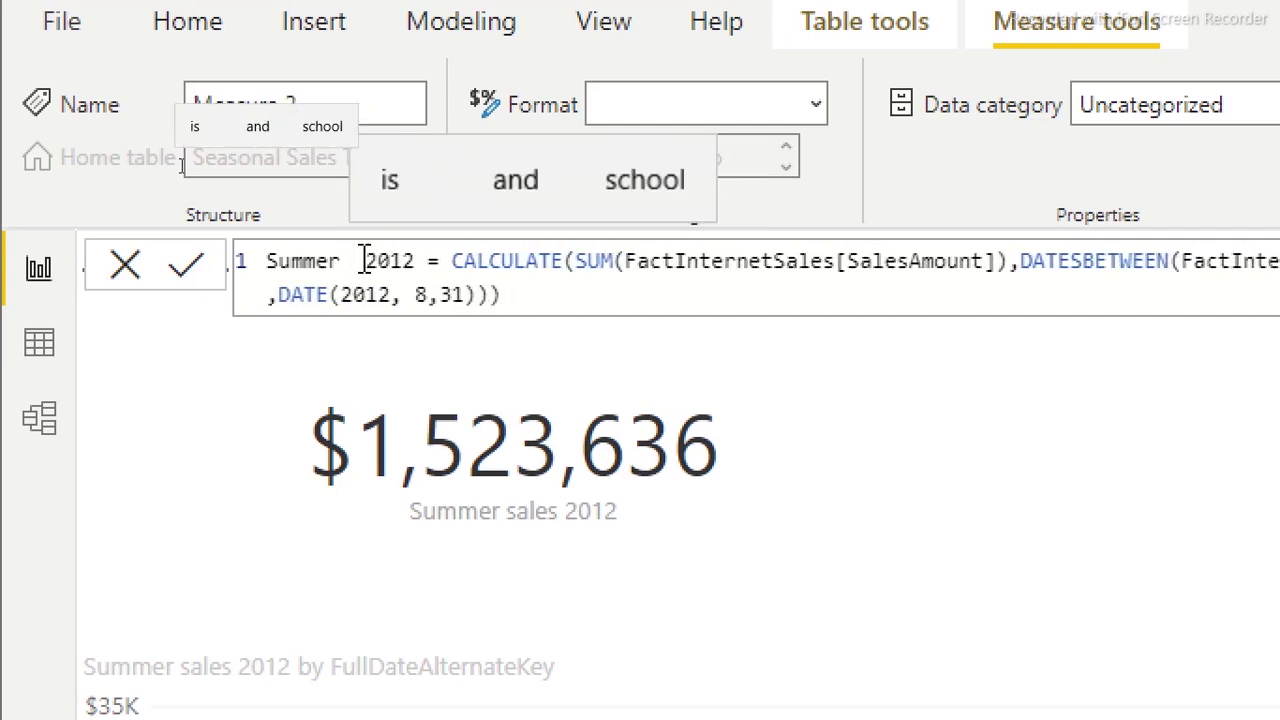
type("Transaction")
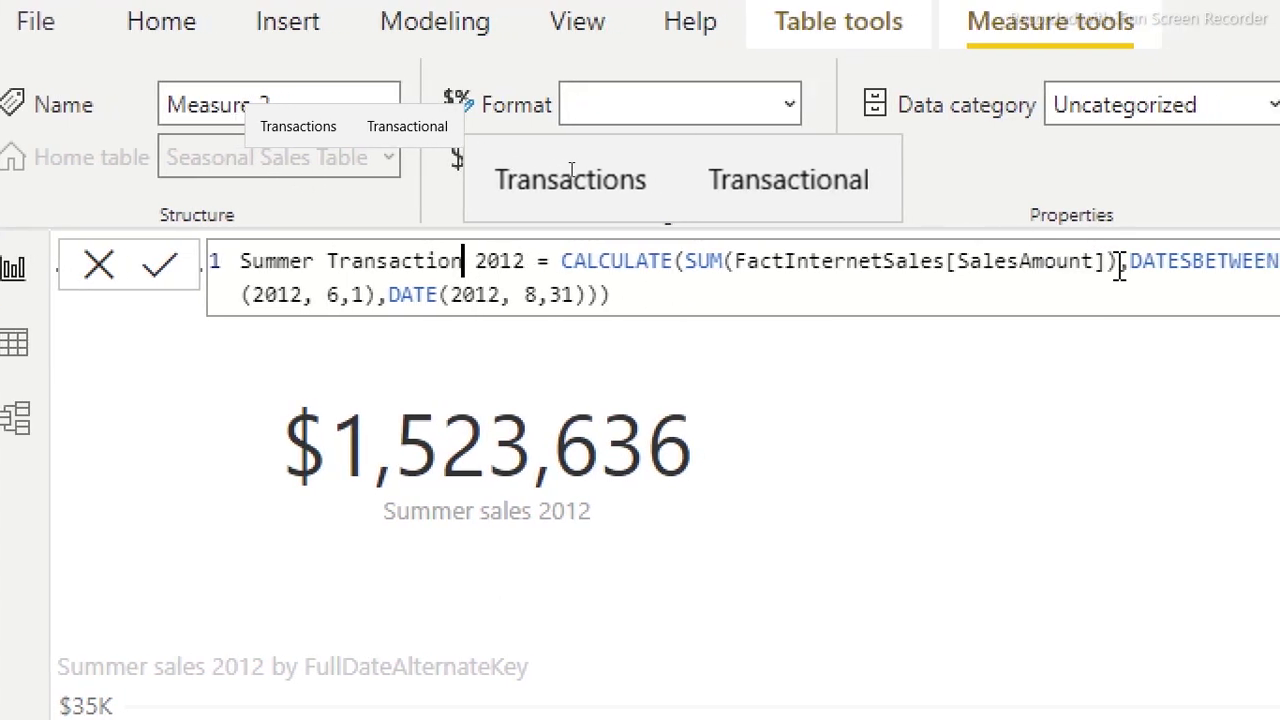
Step: Replace the SUM function inside CALCULATE with COUNTROWS in the Summer Transaction 2012 formula
left_click_drag(1118, 262, 690, 270)
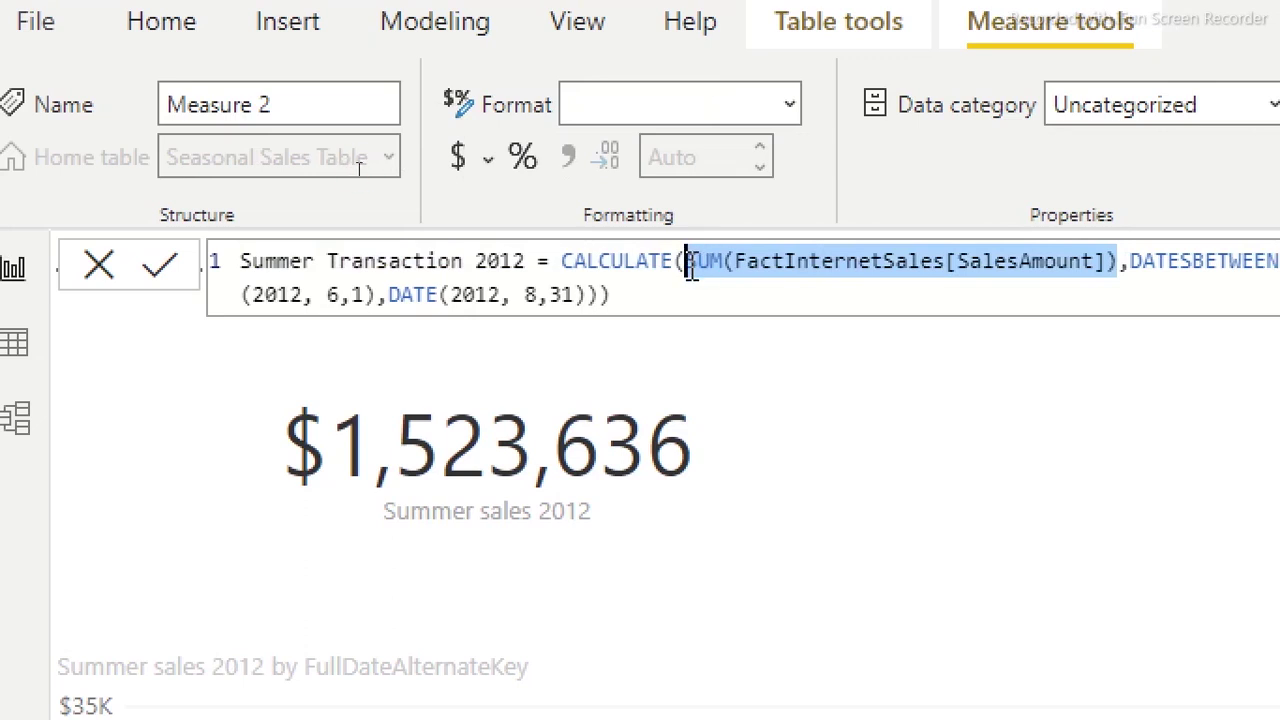
left_click_drag(690, 270, 686, 266)
left_click(724, 266)
key("BackSpace")
key("BackSpace")
key("BackSpace")
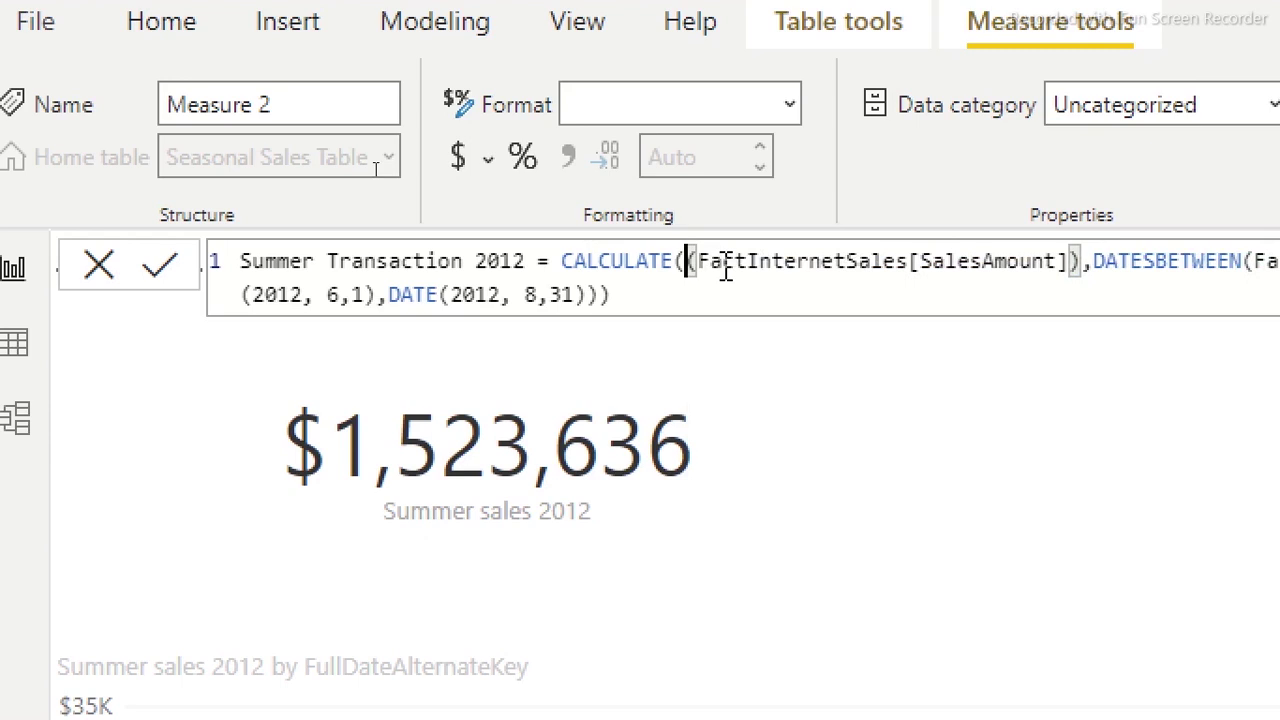
type("counta")
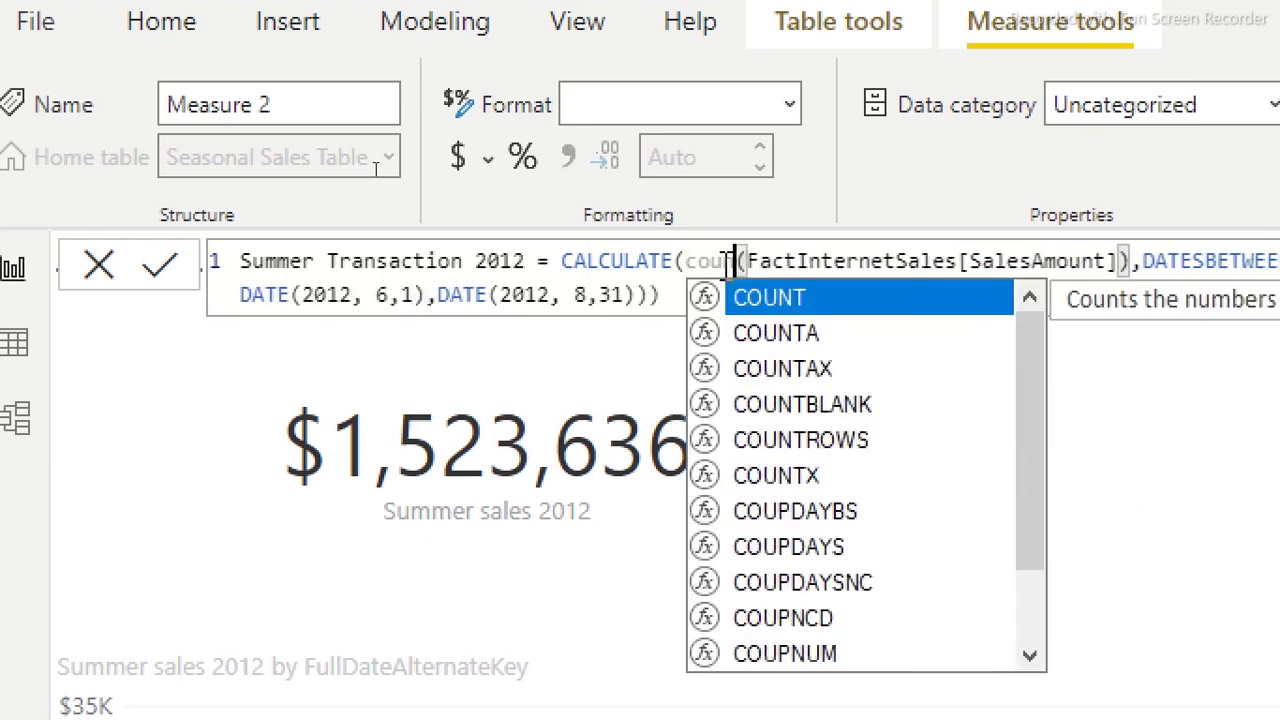
key("BackSpace")
type("r")
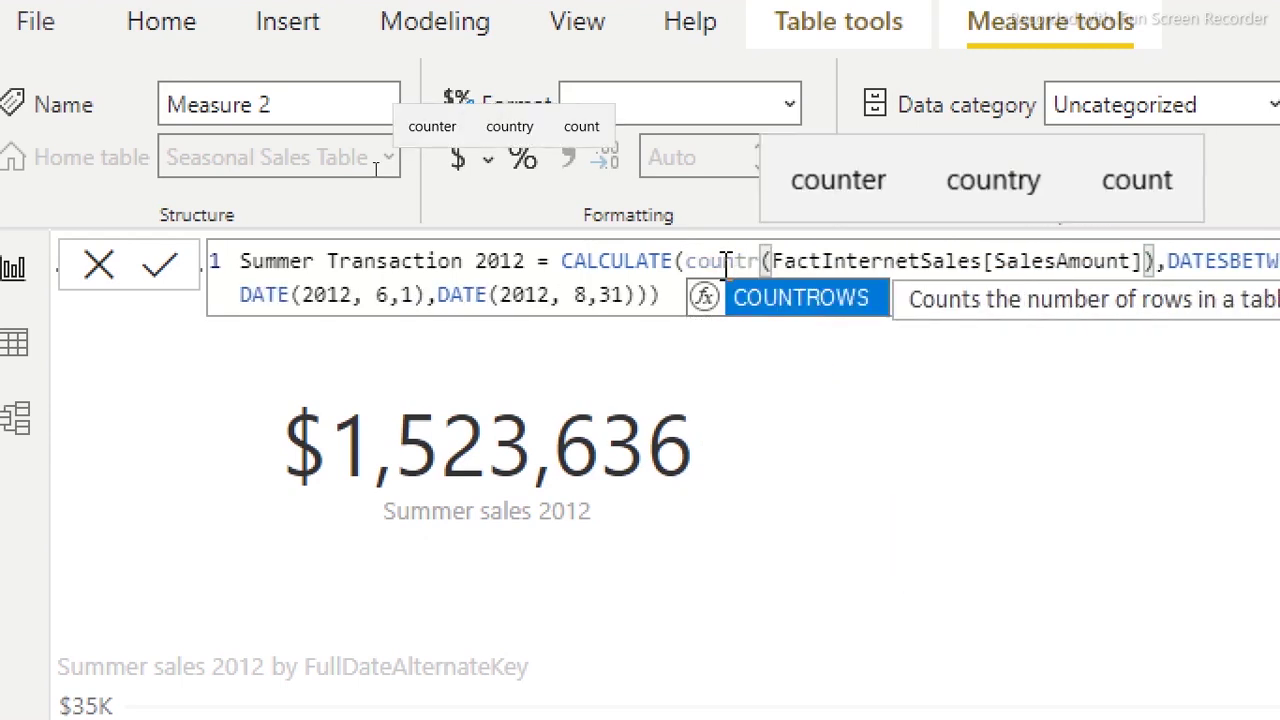
key("Tab")
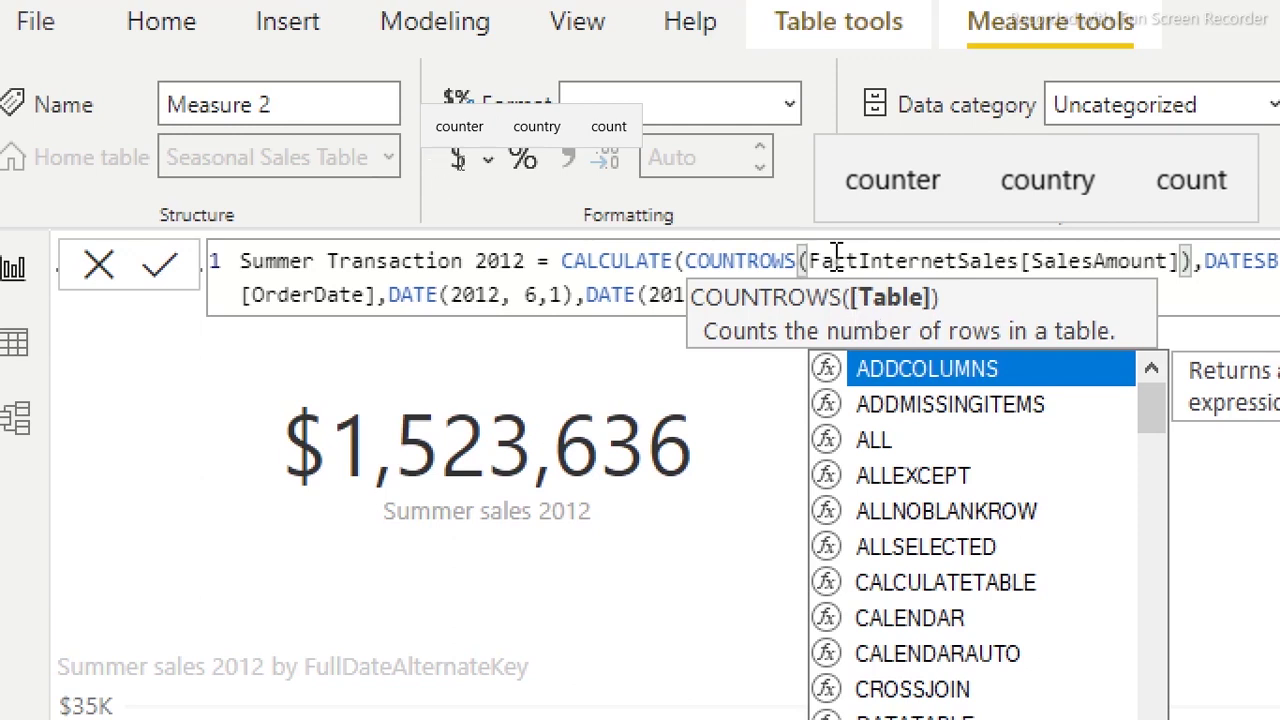
Step: Remove the [SalesAmount] column so COUNTROWS takes only the FactInternetSales table, and commit the measure
left_click(1020, 260)
left_click_drag(1020, 260, 1170, 260)
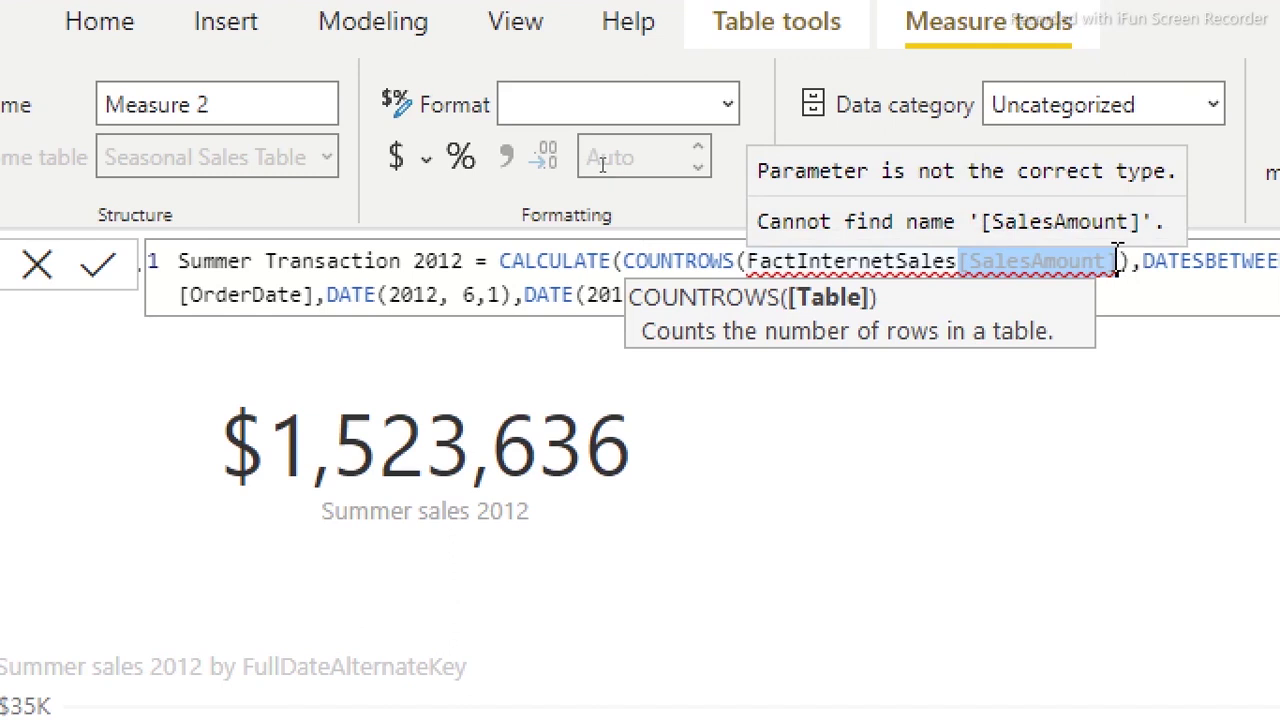
key("BackSpace")
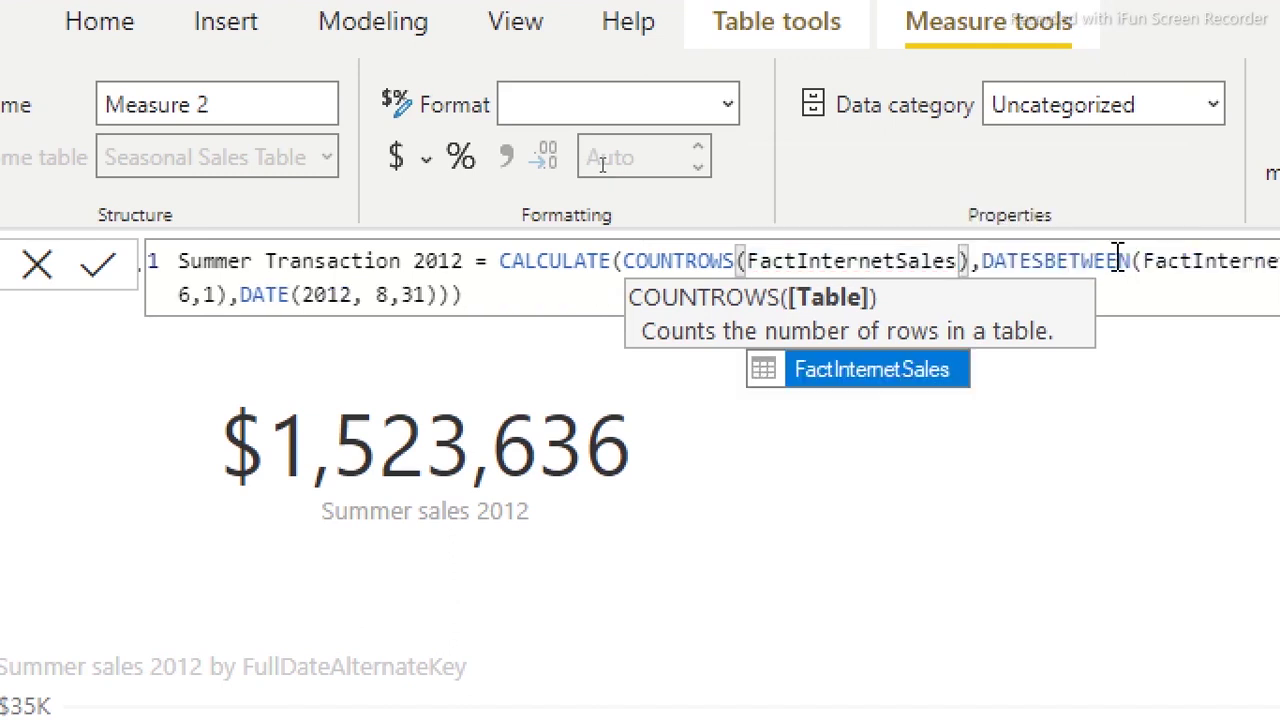
key("Escape")
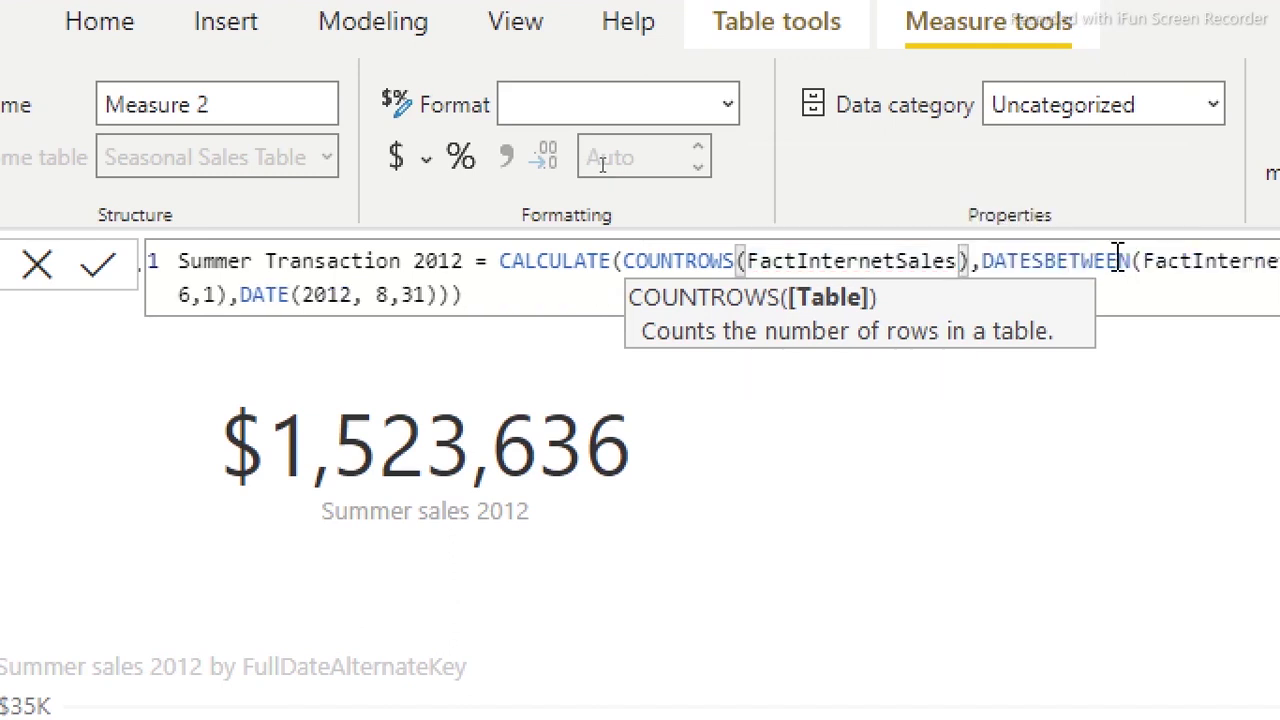
left_click(1125, 262)
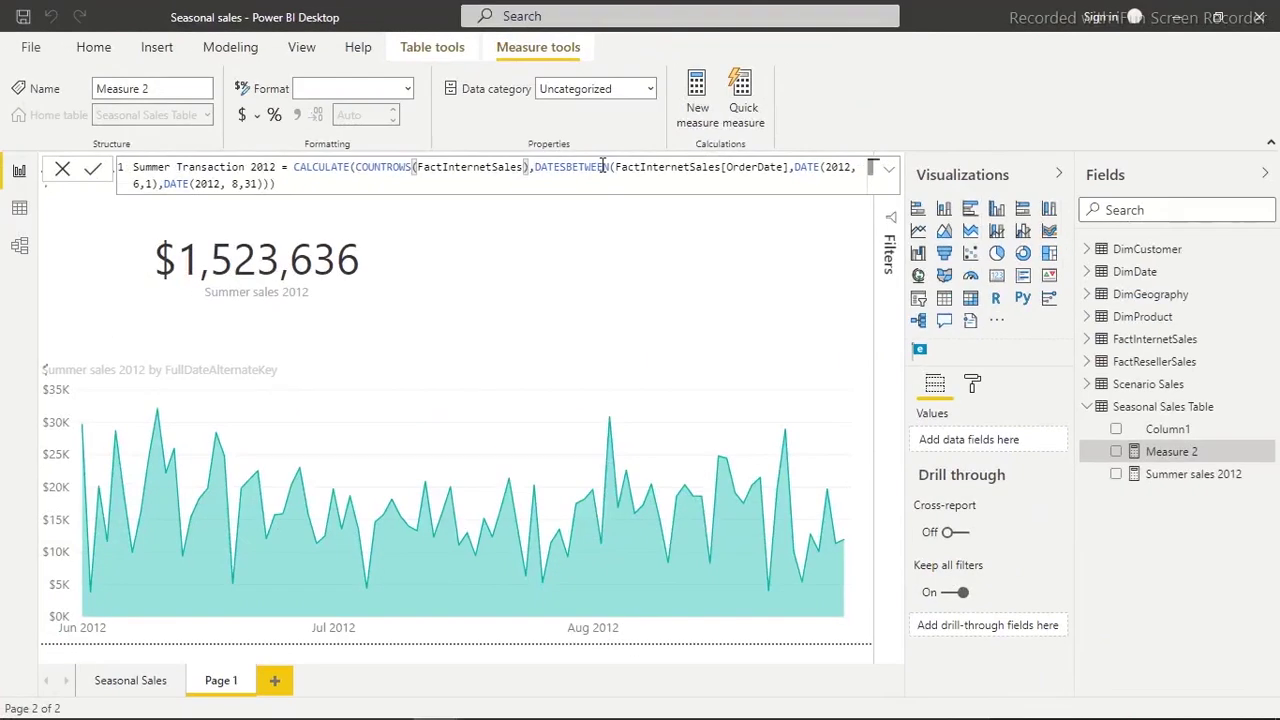
Step: Duplicate the Summer sales 2012 card, place the copy beside the original and swap its field for Summer Transaction 2012
left_click(241, 247)
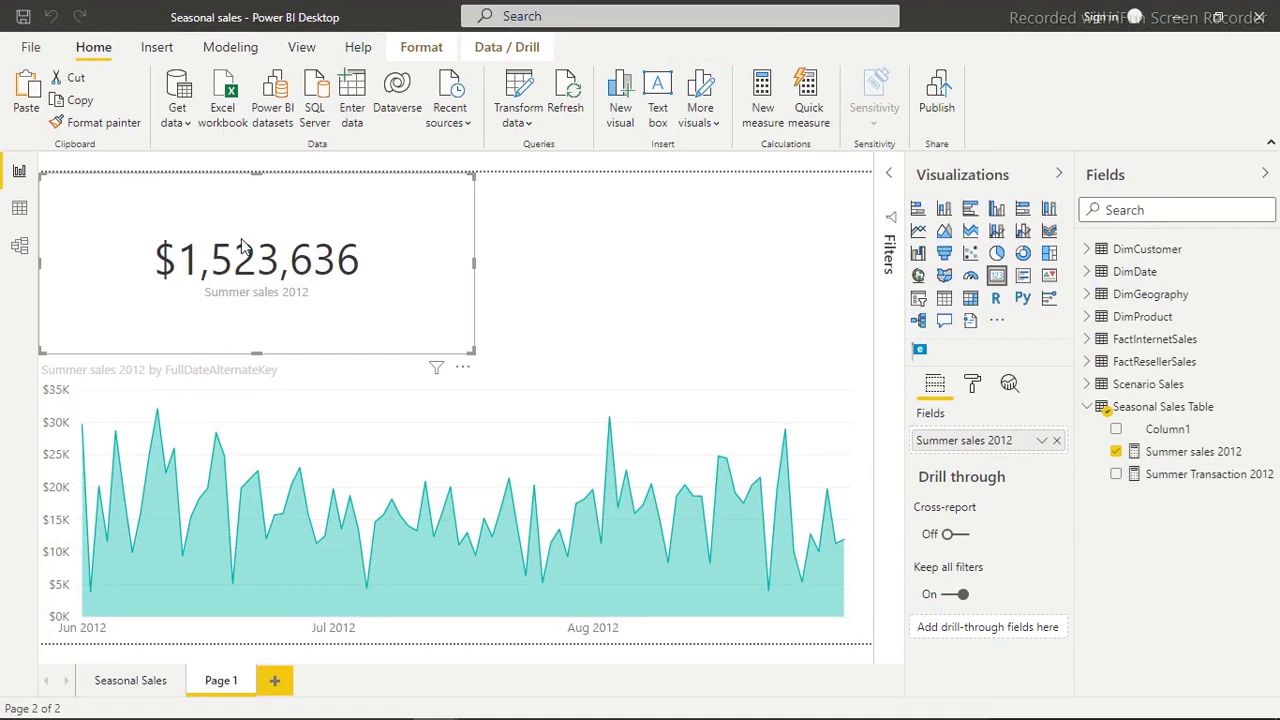
key("ctrl+v")
left_click_drag(241, 247, 654, 217)
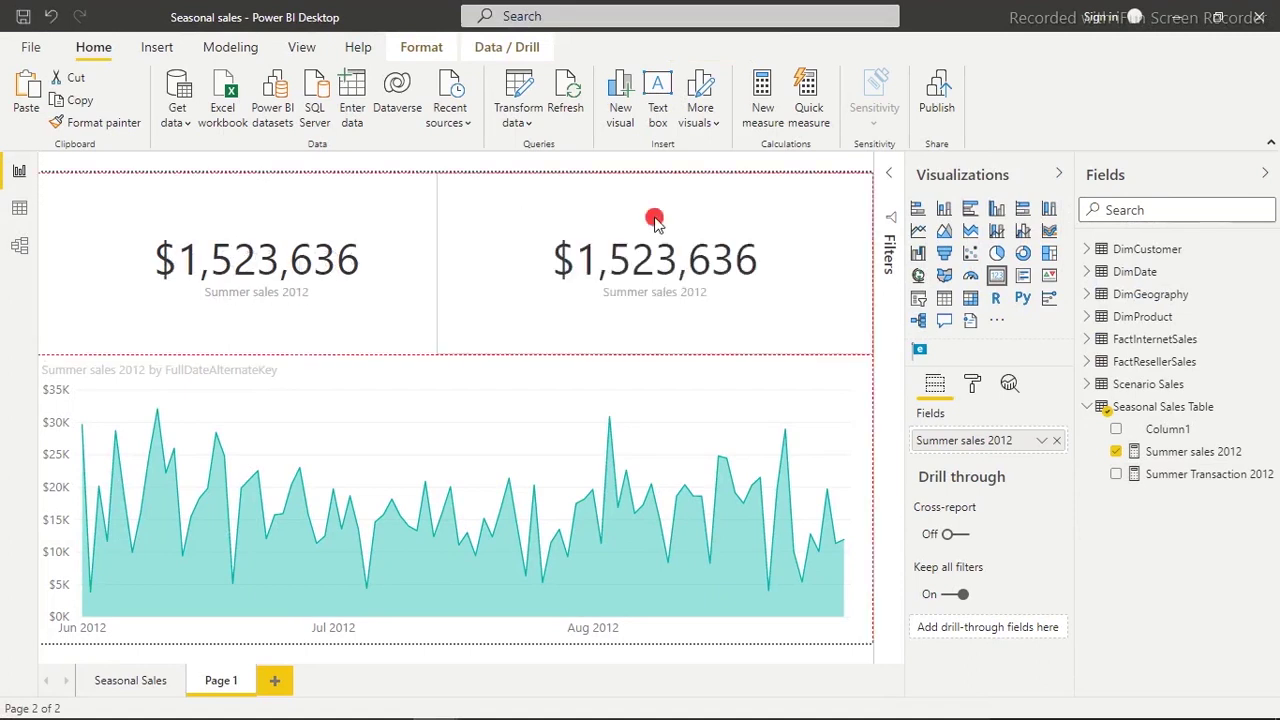
left_click(1116, 452)
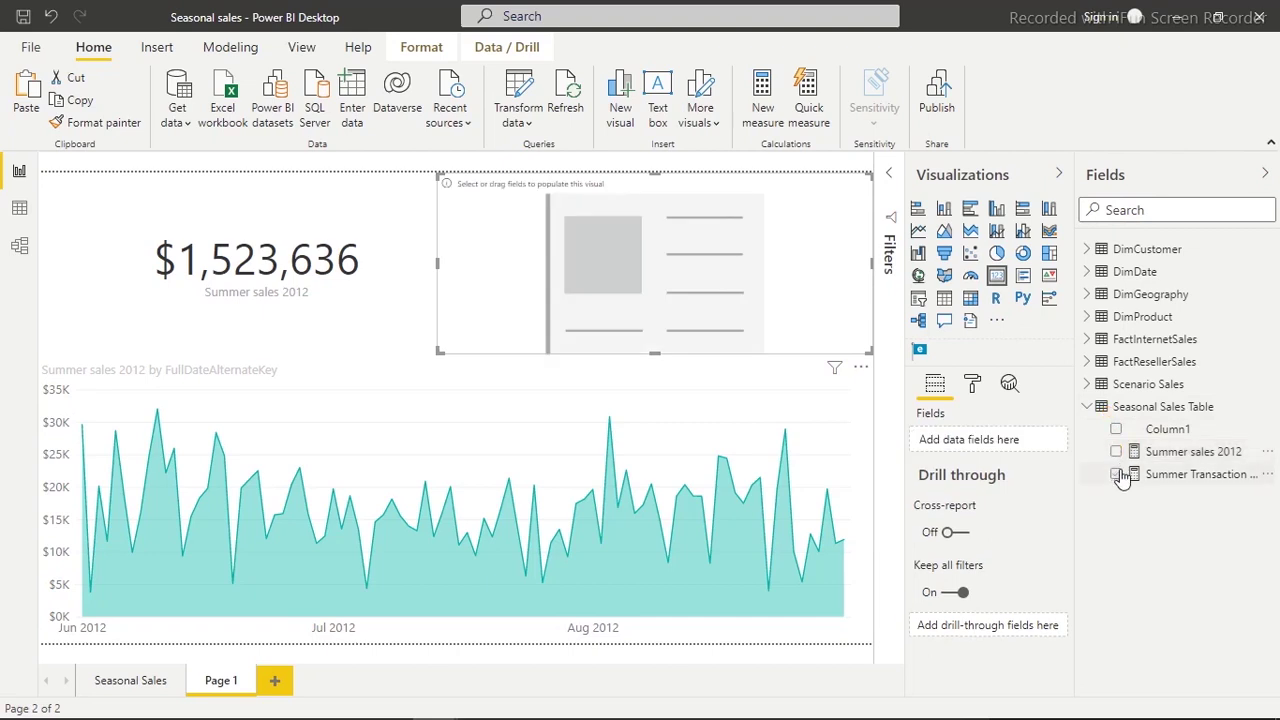
left_click(1117, 475)
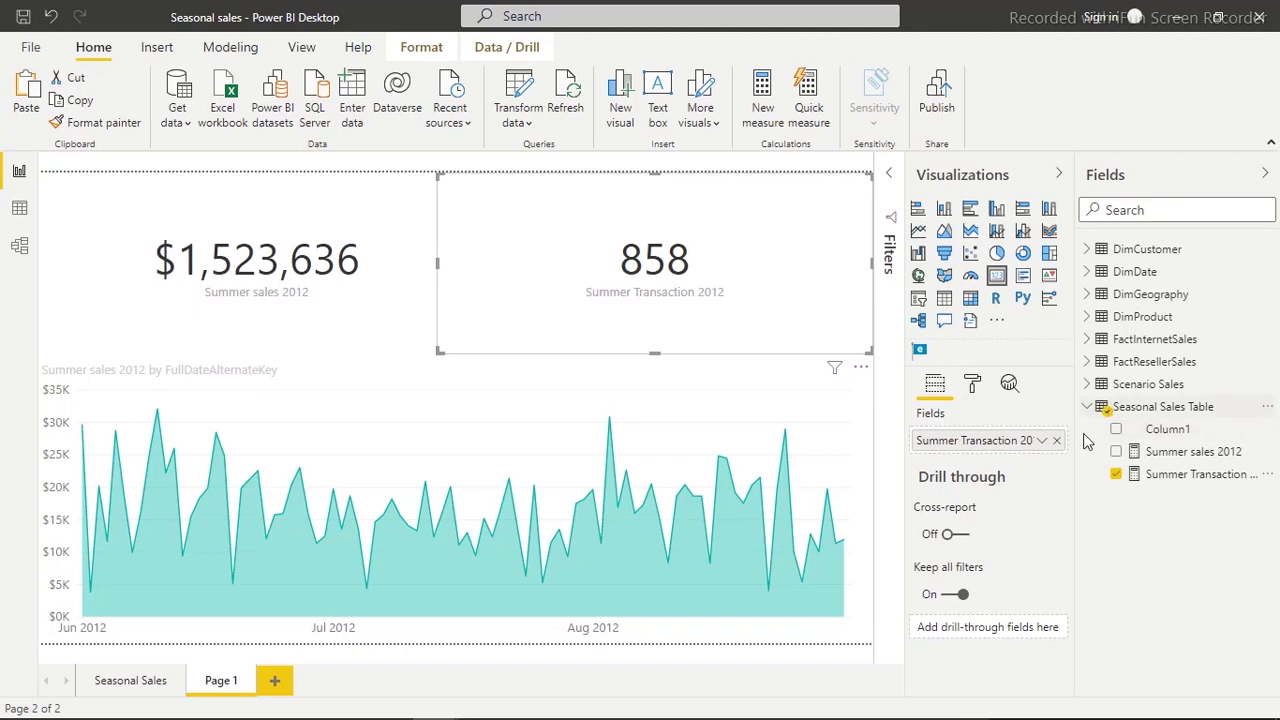
Step: Add Summer Transaction 2012 to the area chart's tooltips and check the tooltip on several late-summer dates
left_click(1143, 471)
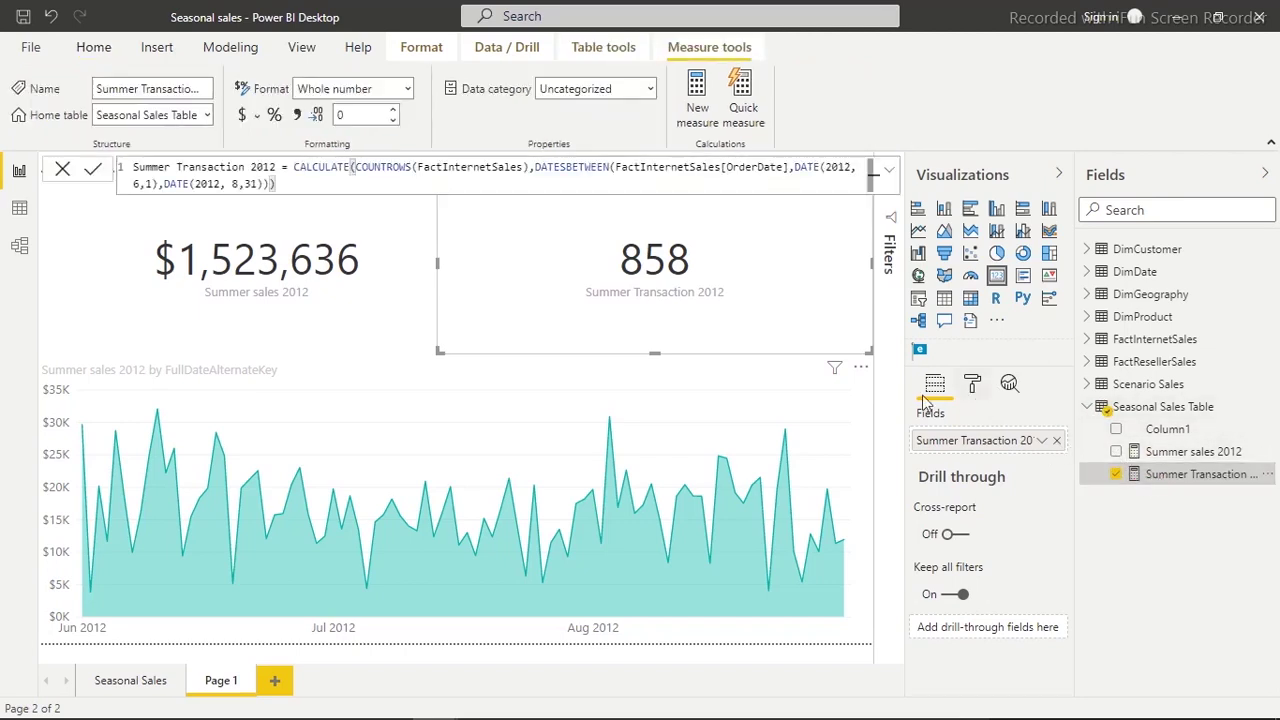
left_click(858, 420)
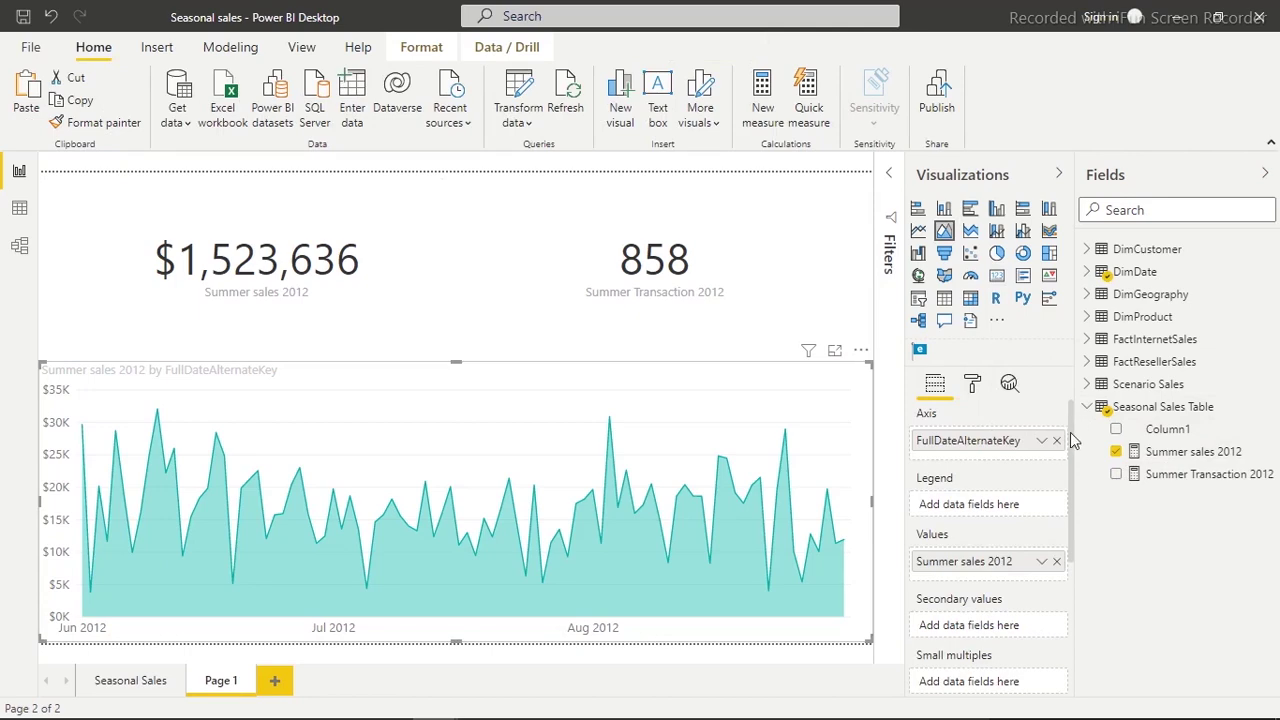
left_click_drag(1074, 430, 1082, 590)
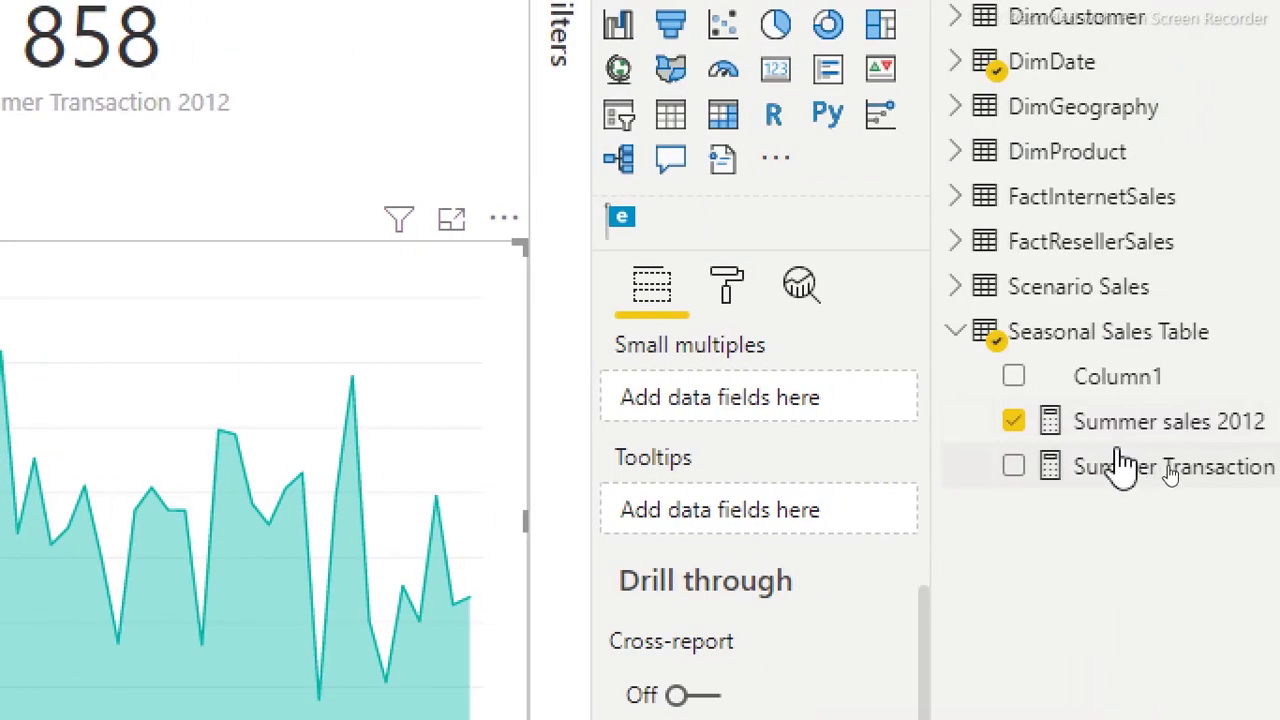
left_click_drag(1142, 468, 763, 517)
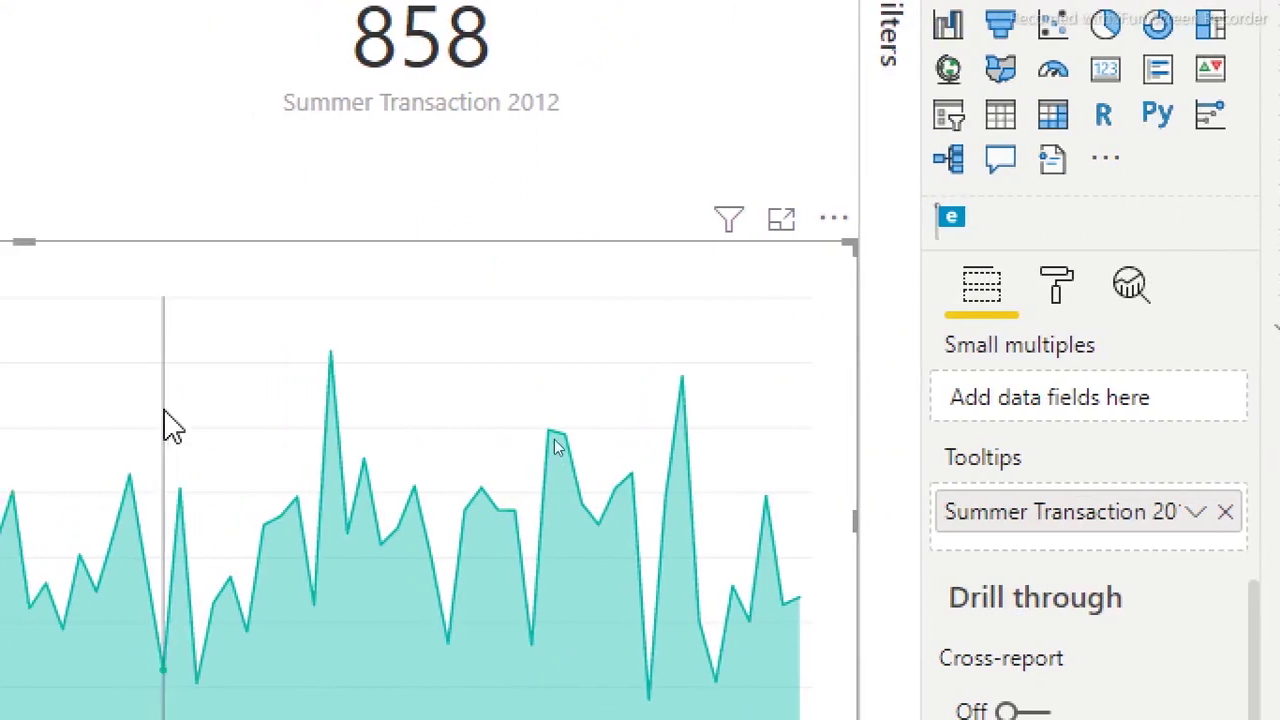
mouse_move(336, 420)
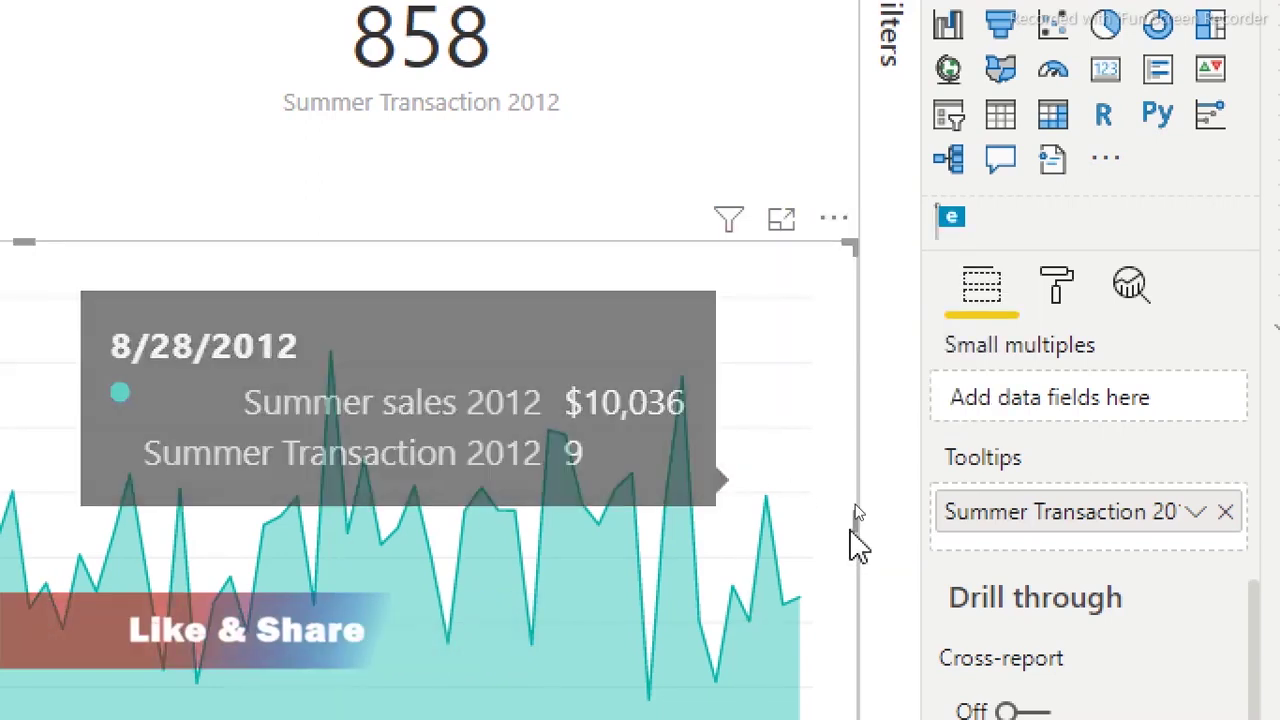
mouse_move(775, 513)
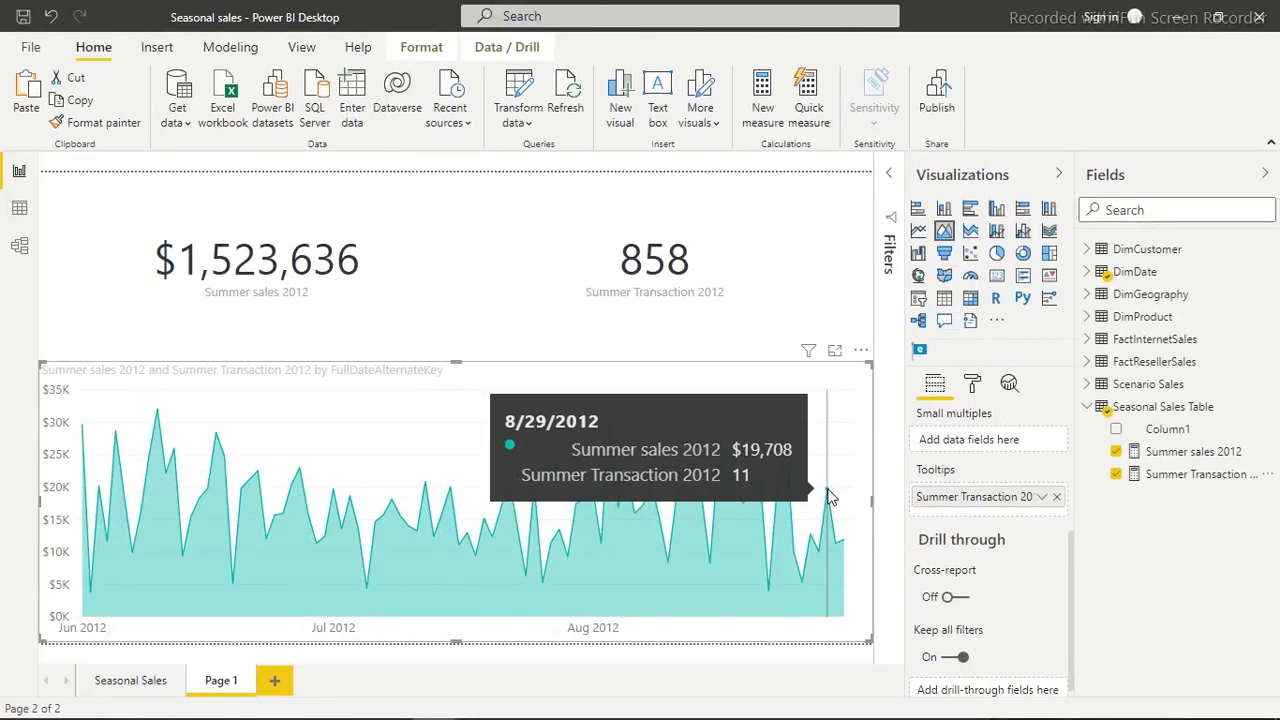
Step: Review the Seasonal Sales page and the season start and end dates in the Notepad notes, and return to Power BI Desktop
left_click(148, 681)
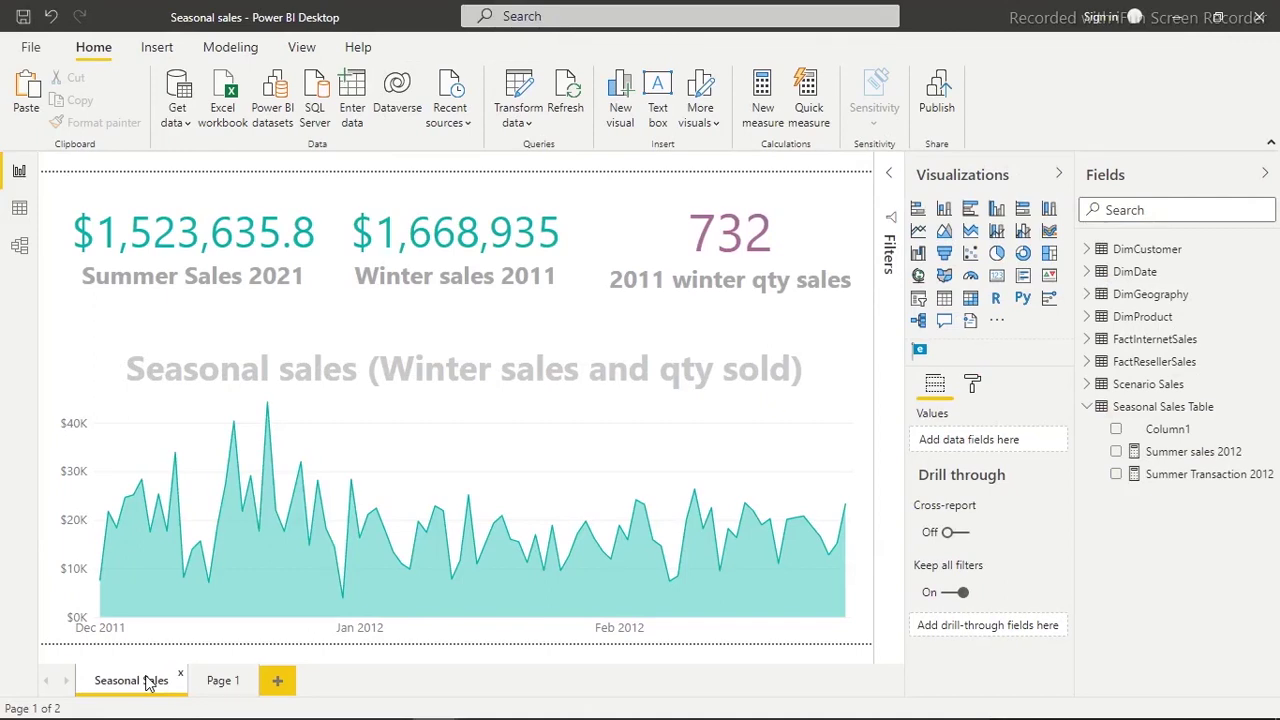
mouse_move(930, 712)
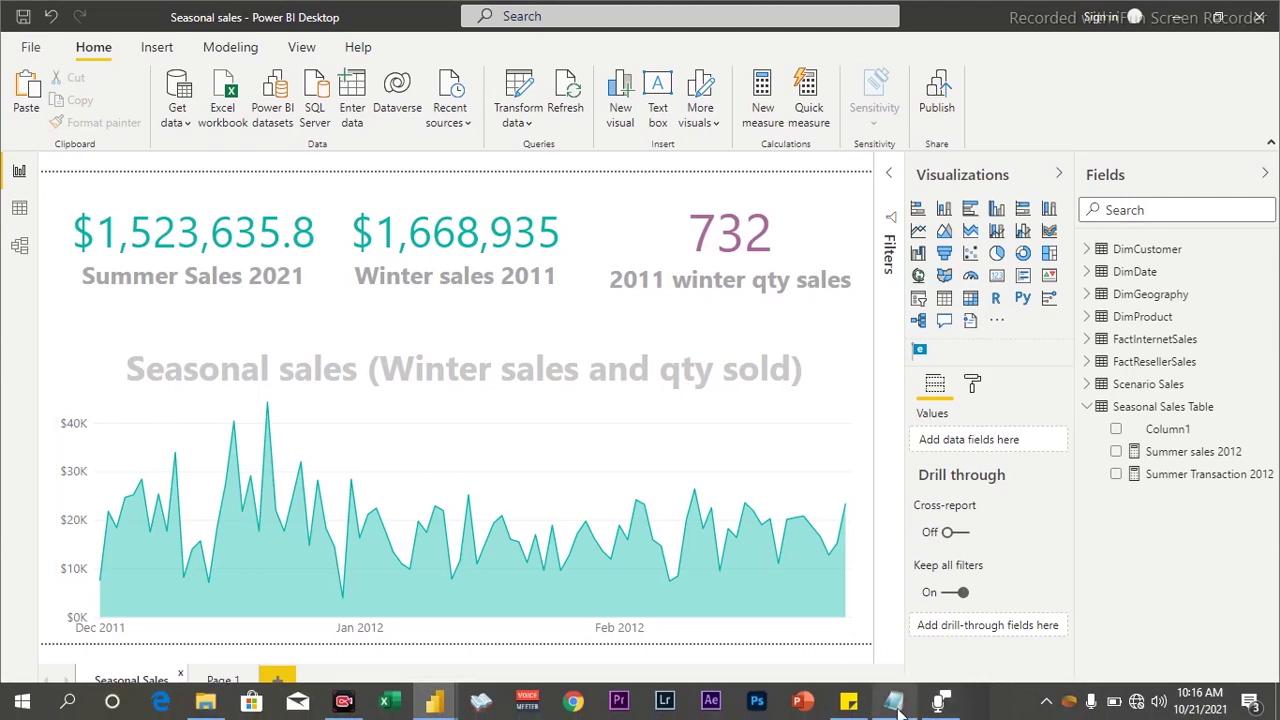
left_click(896, 703)
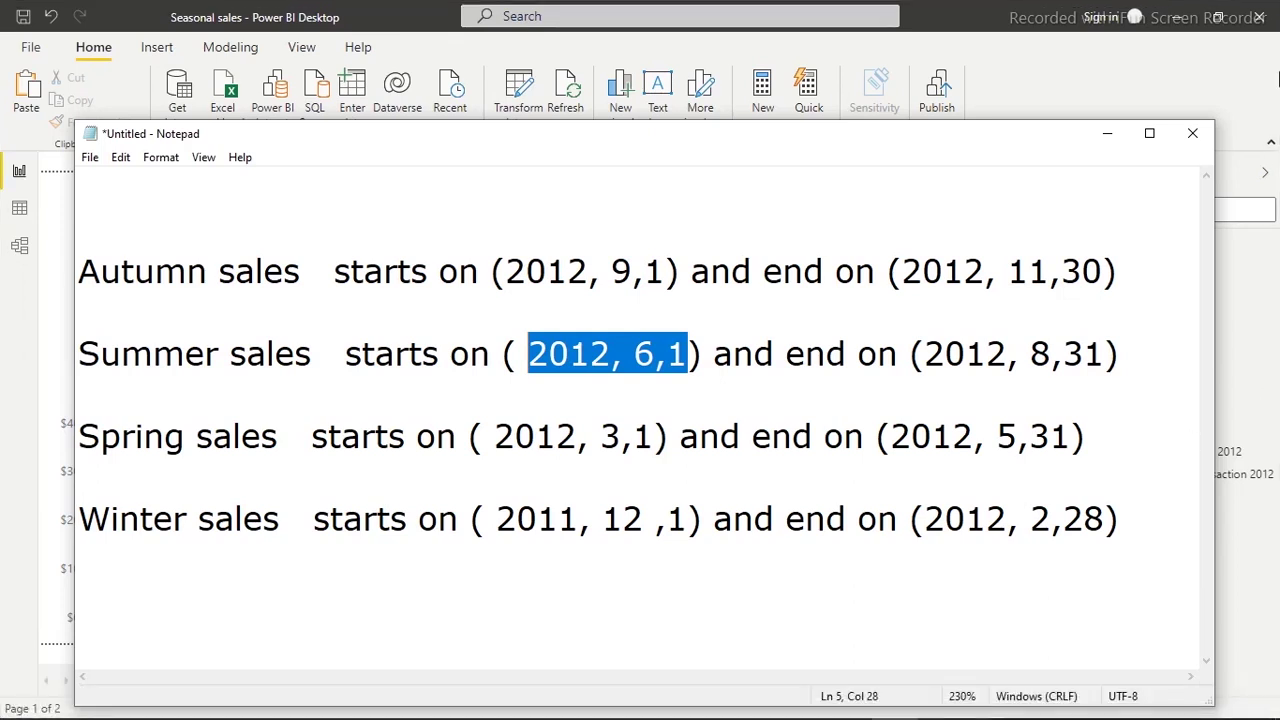
left_click(1110, 134)
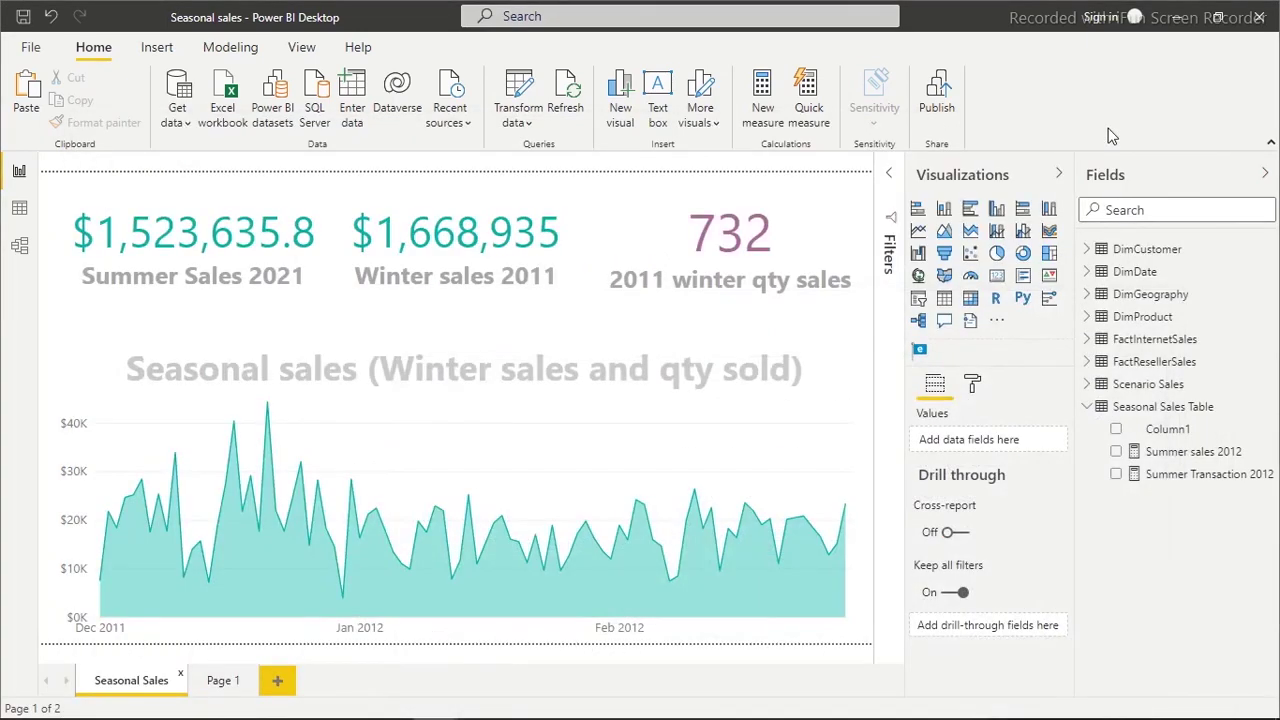